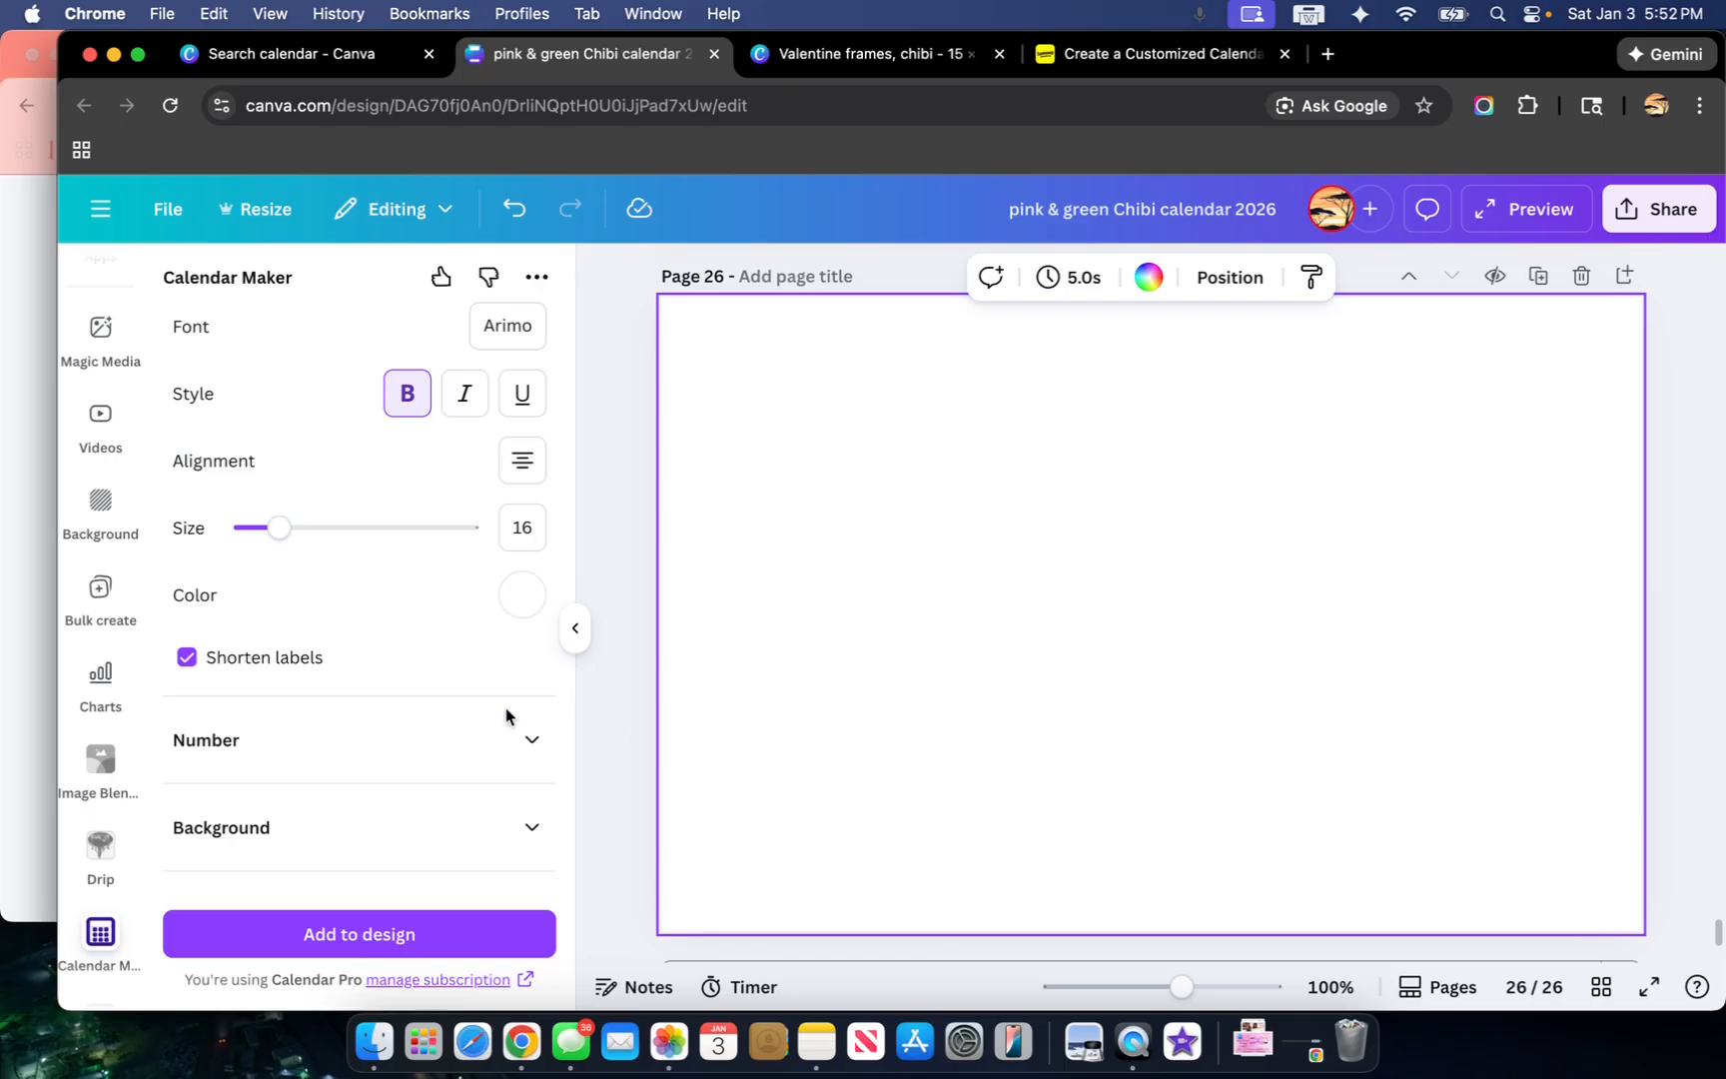
Step: Open the Calendar Builder app from the Calendar Maker app results
{"action": "scroll", "coordinate": [100, 837], "scroll_direction": "up", "scroll_amount": 3}
{"action": "scroll", "coordinate": [100, 837], "scroll_direction": "up", "scroll_amount": 3}
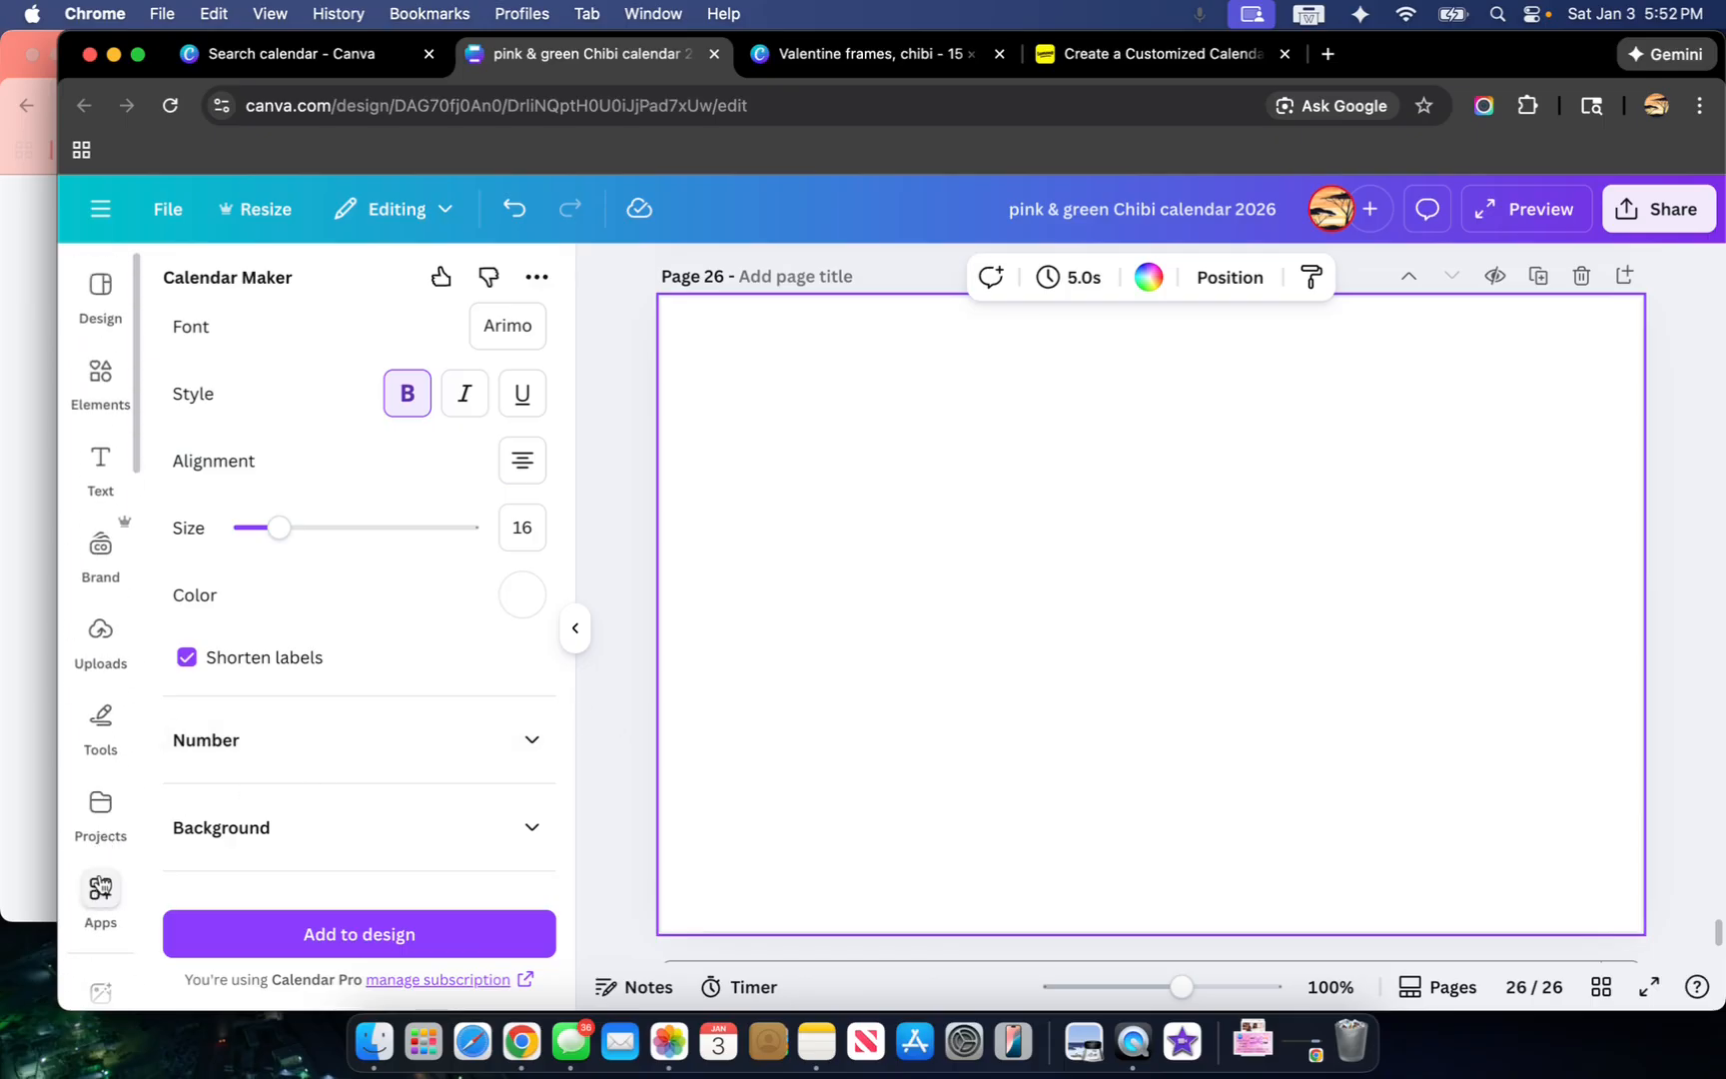
{"action": "left_click", "coordinate": [100, 892]}
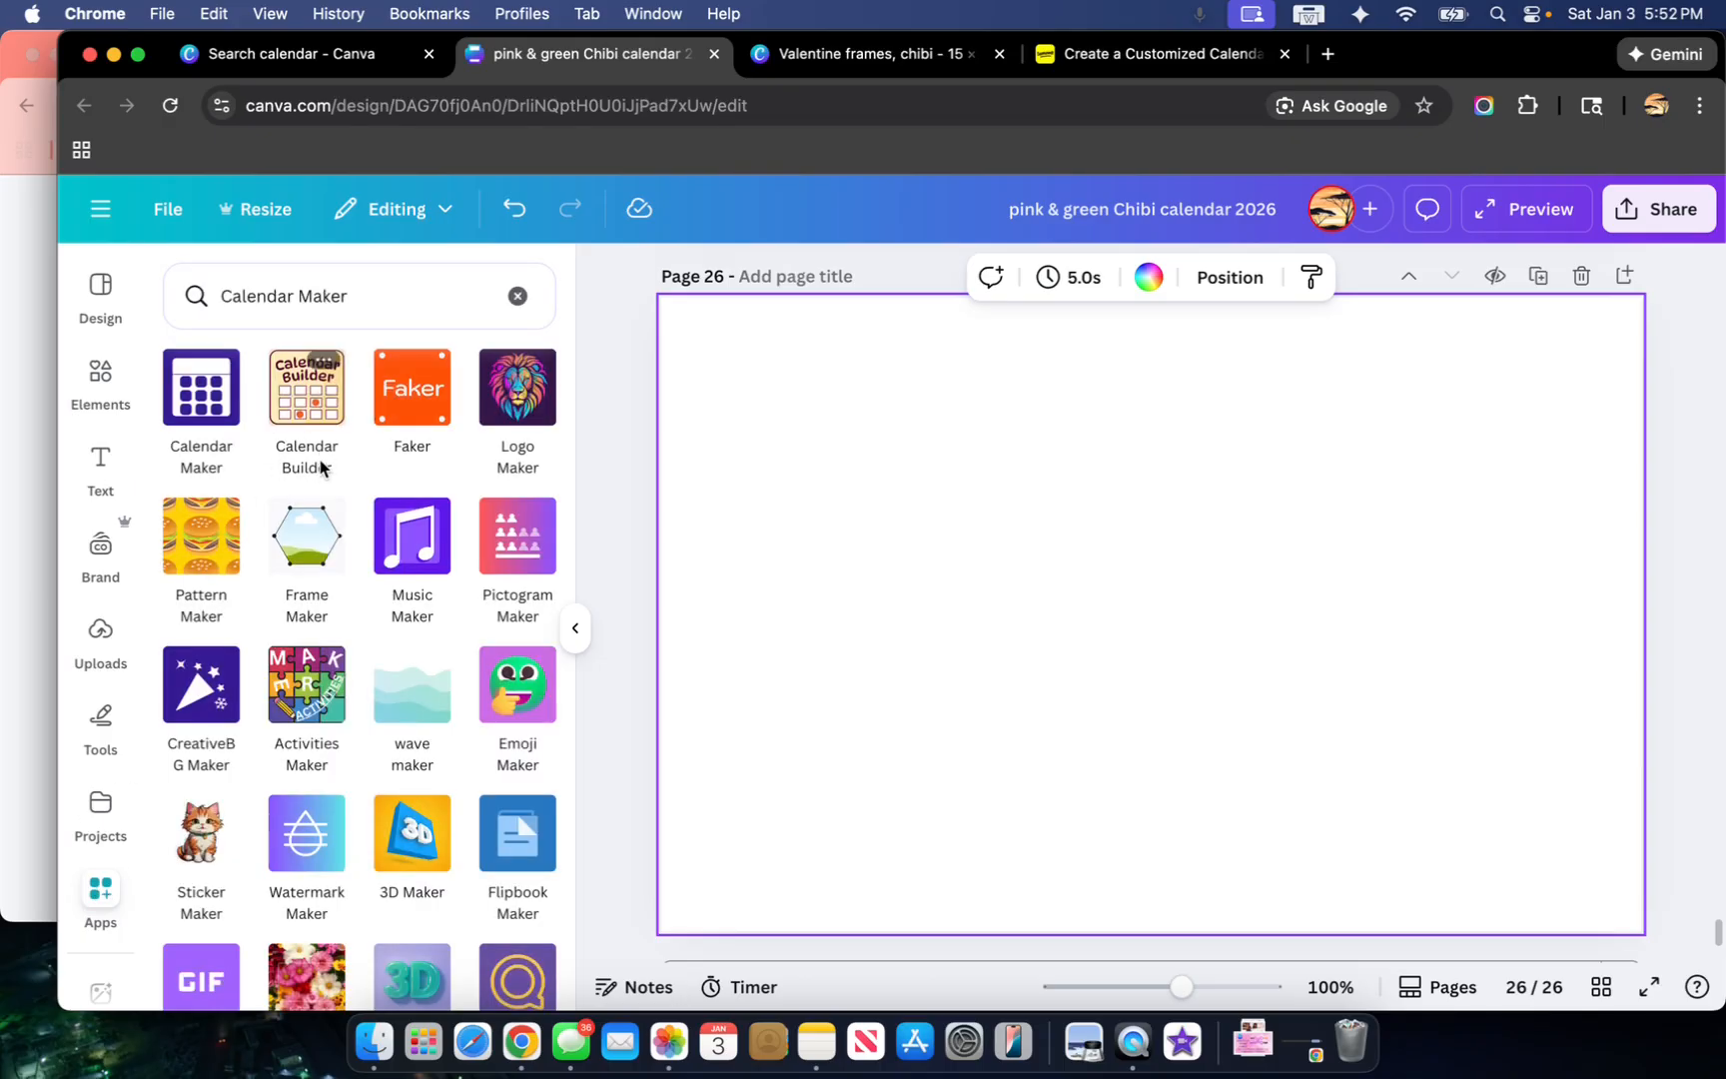
{"action": "left_click", "coordinate": [322, 413]}
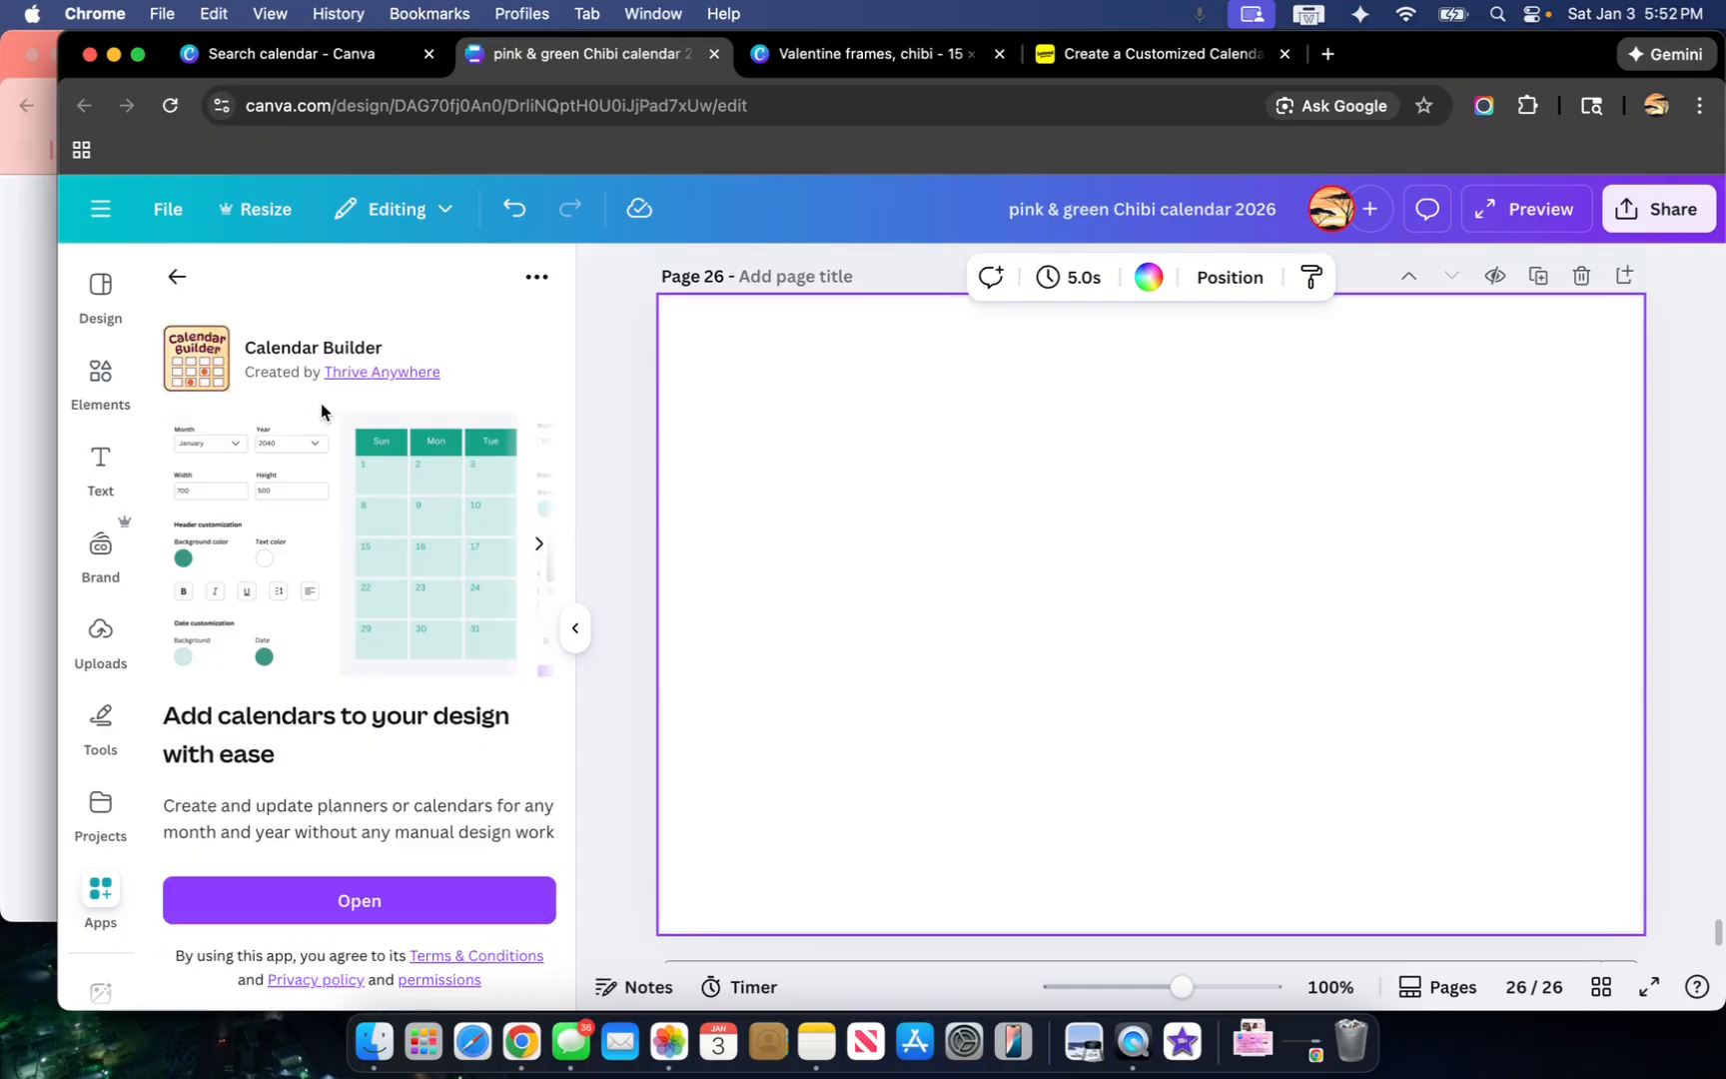
{"action": "left_click", "coordinate": [324, 899]}
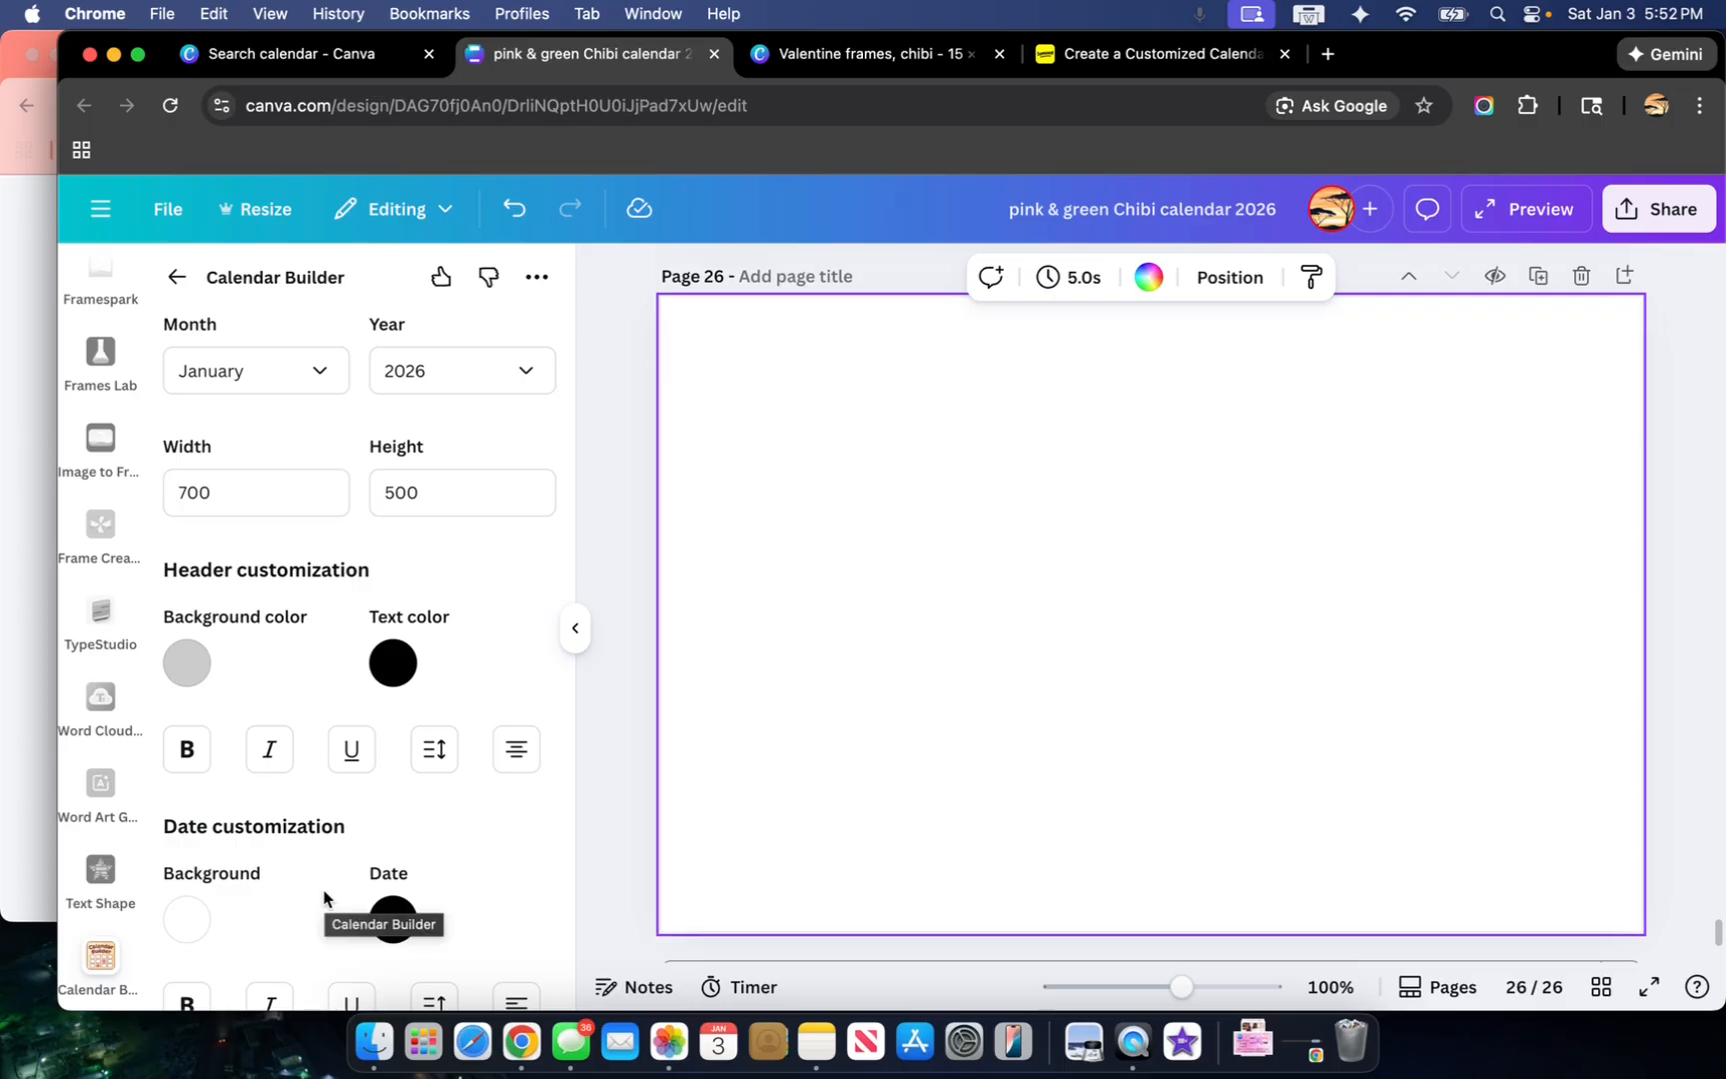
Step: Check the month and year choices offered for the calendar
{"action": "left_click", "coordinate": [316, 373]}
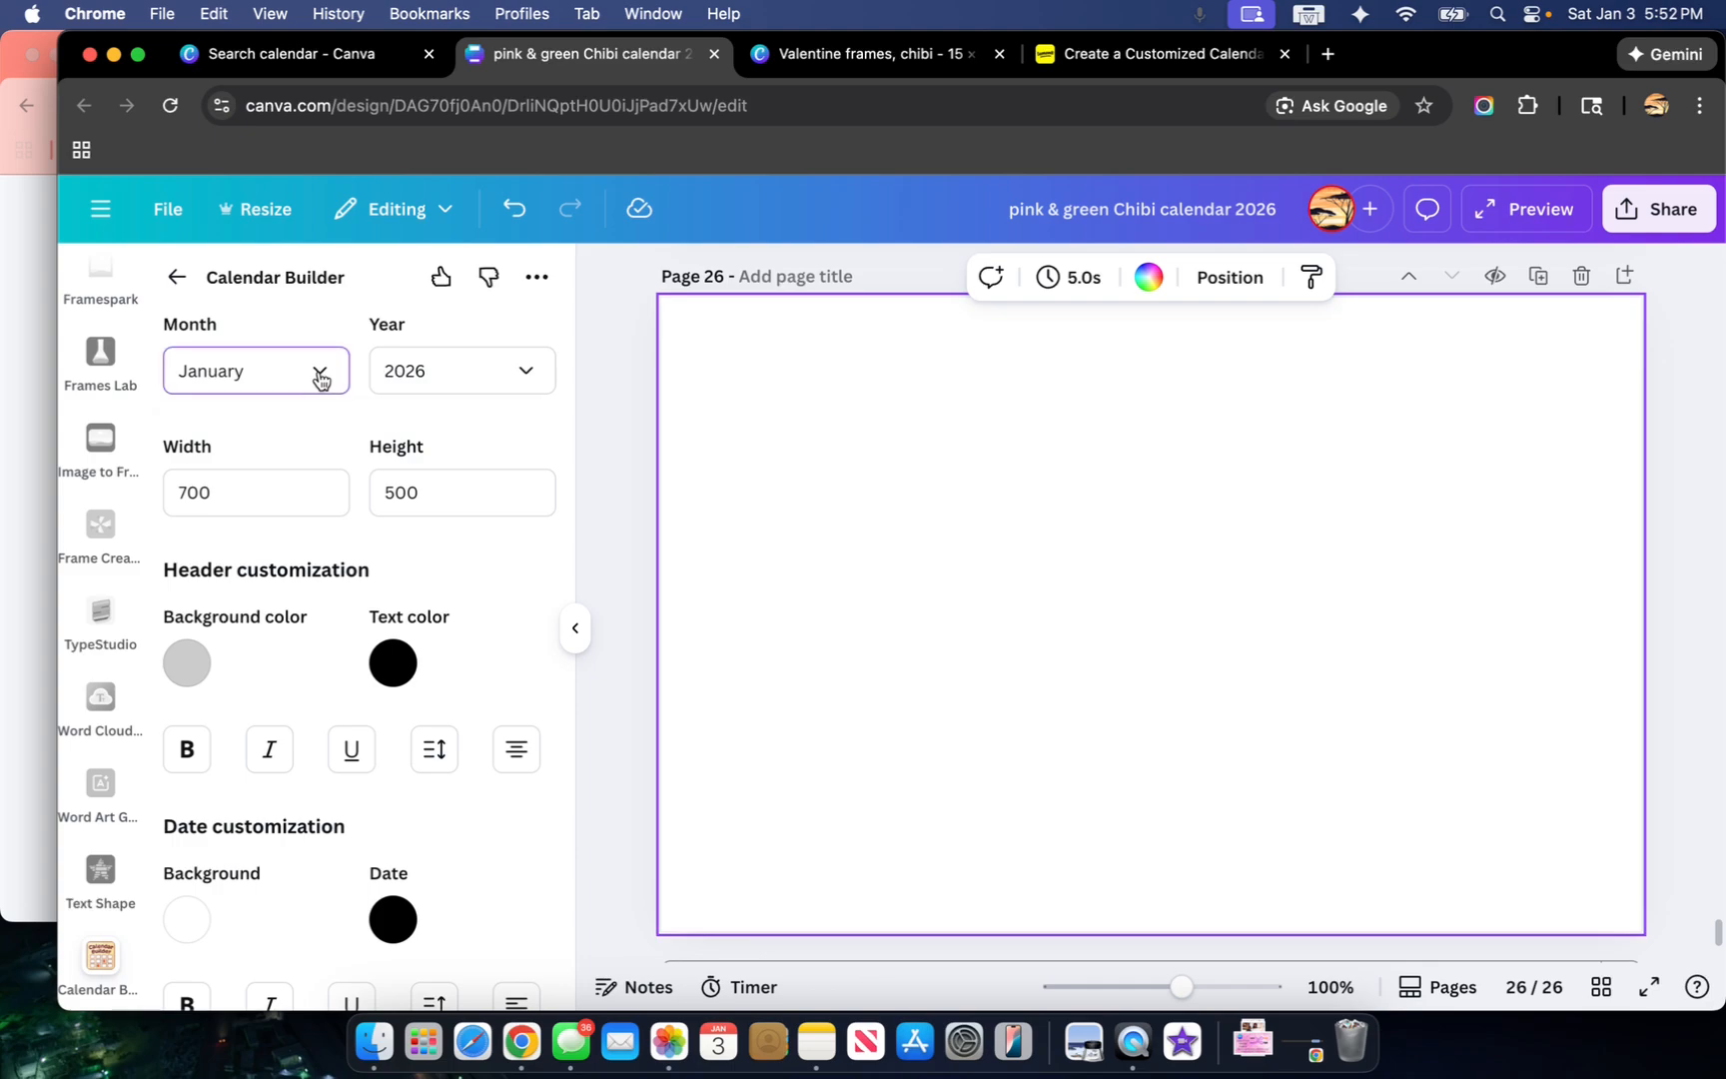
{"action": "left_click", "coordinate": [316, 374]}
{"action": "left_click", "coordinate": [522, 378]}
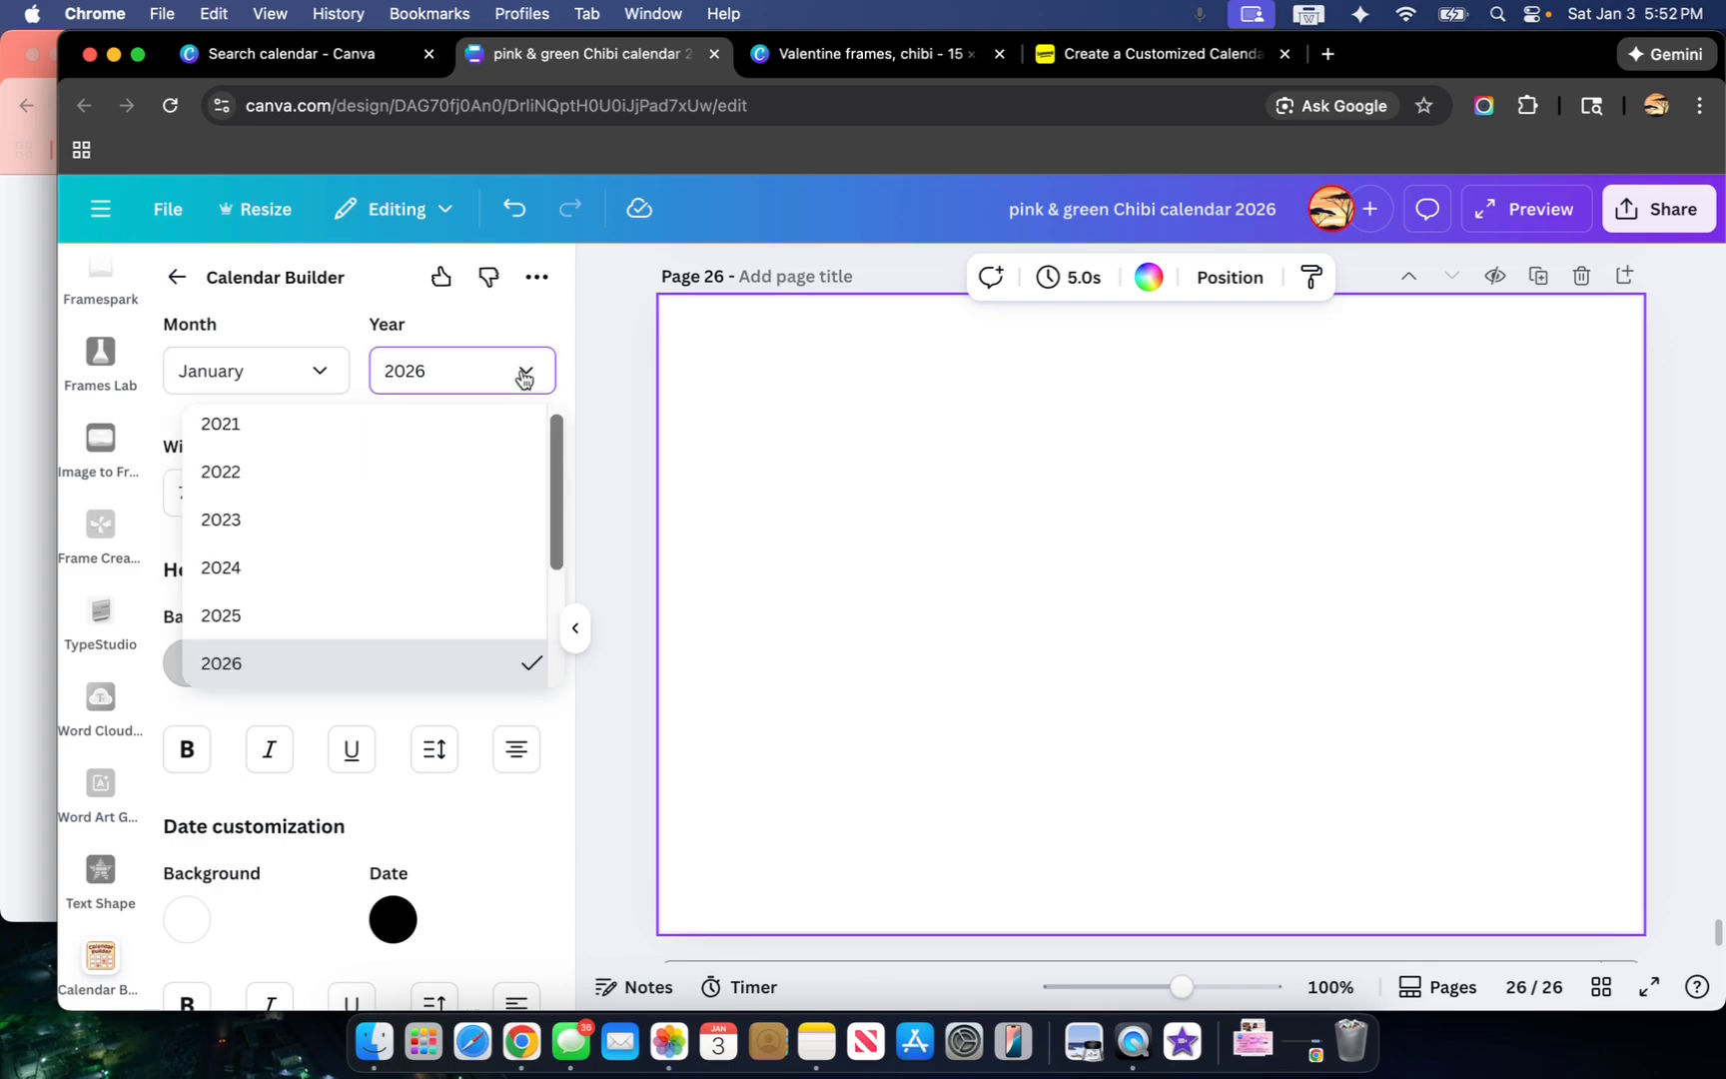
{"action": "scroll", "coordinate": [487, 529], "scroll_direction": "down", "scroll_amount": 3}
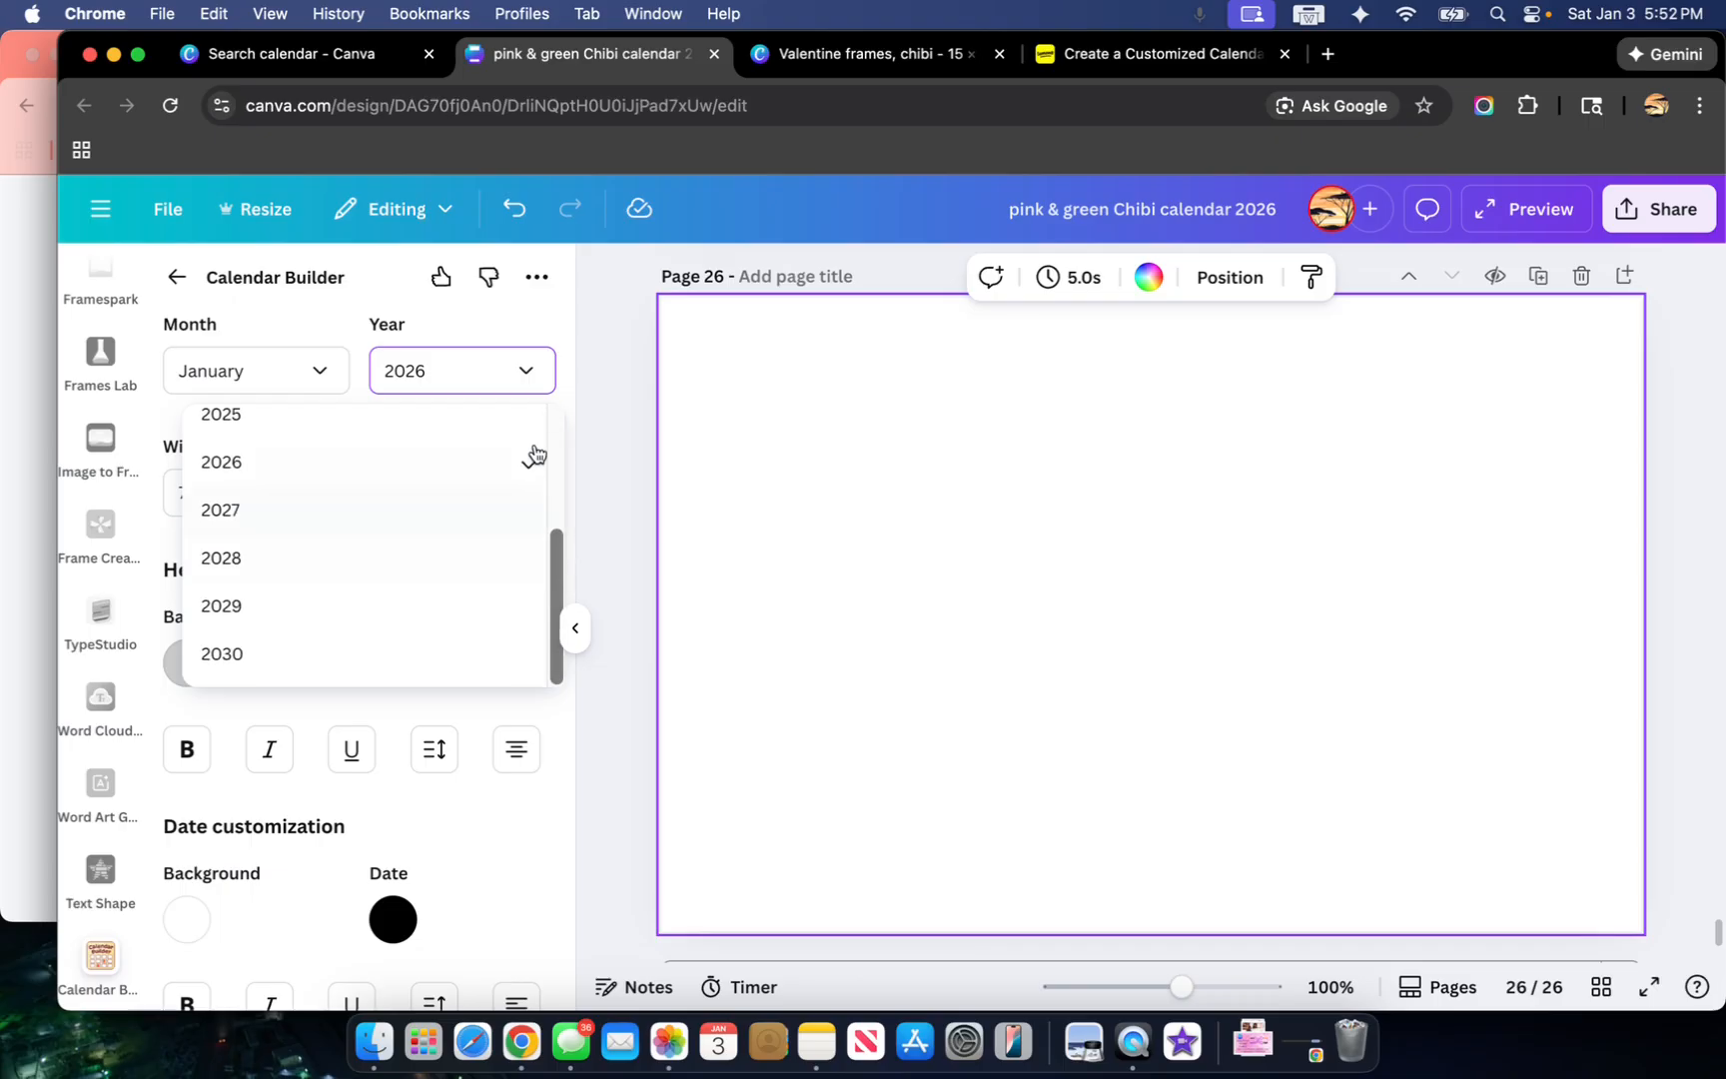
{"action": "left_click", "coordinate": [529, 375]}
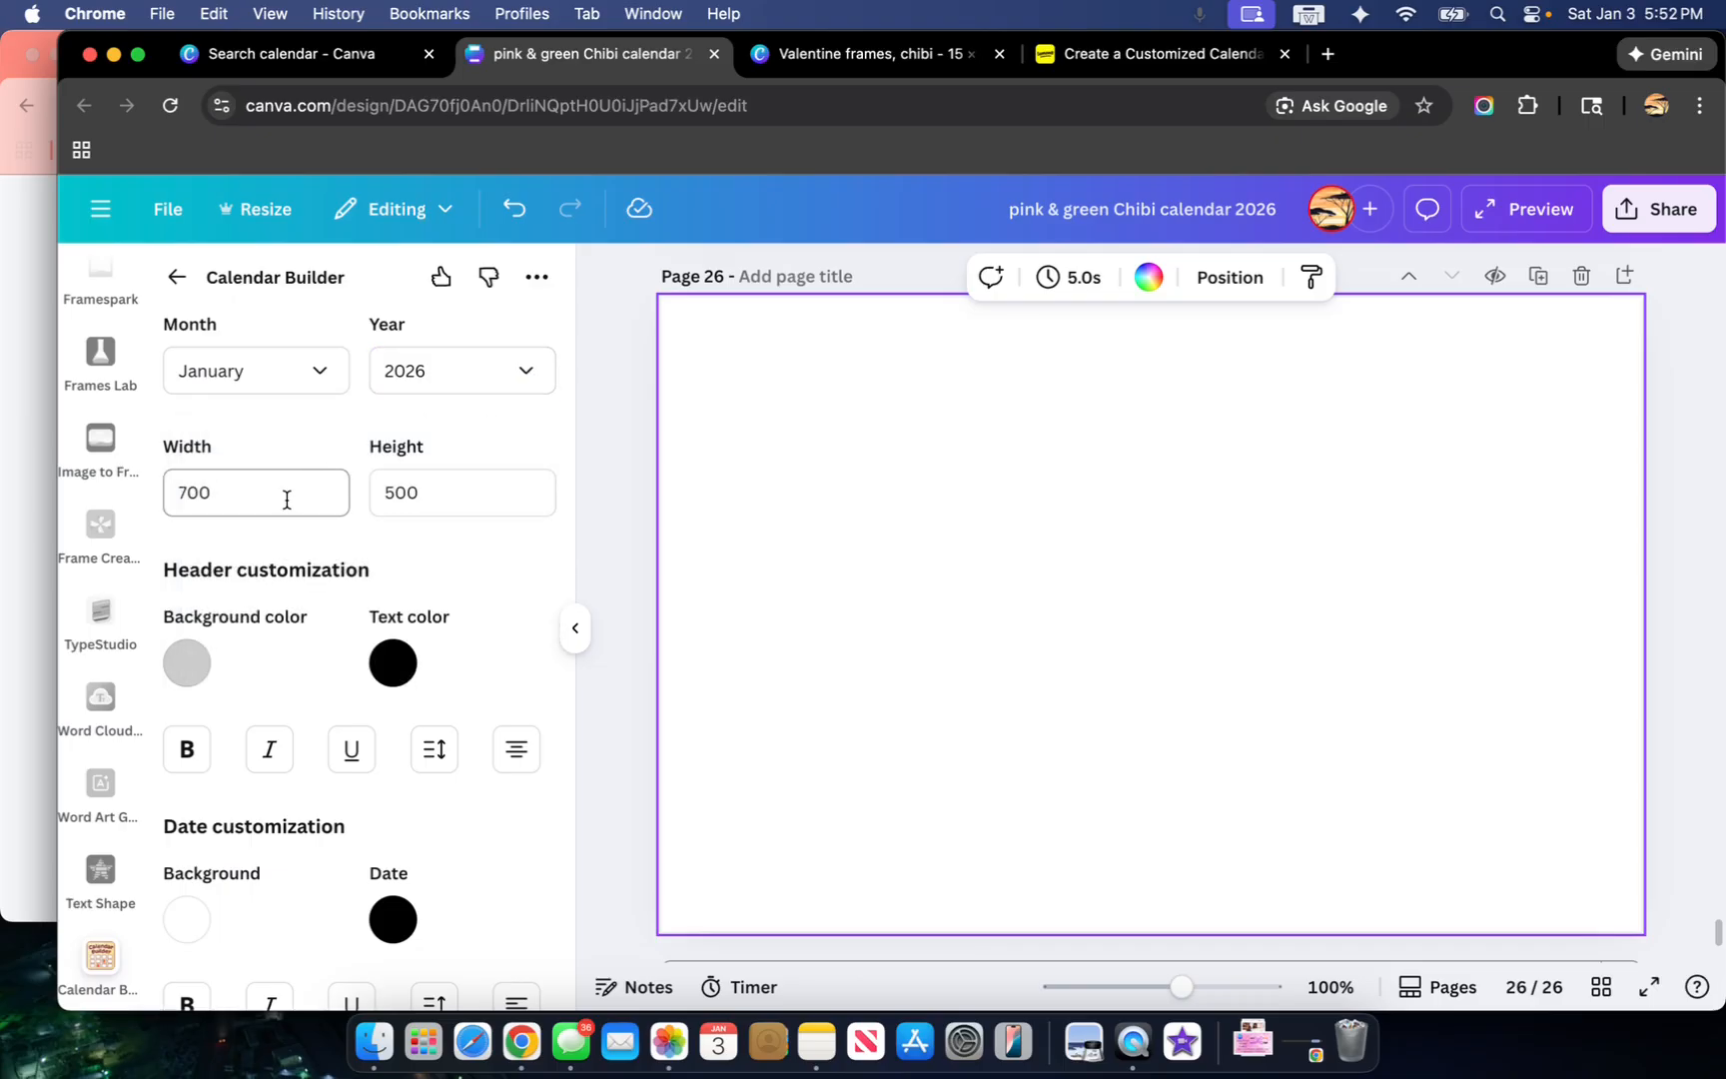
Step: Set the calendar's width and height to 800 each
{"action": "left_click", "coordinate": [187, 489]}
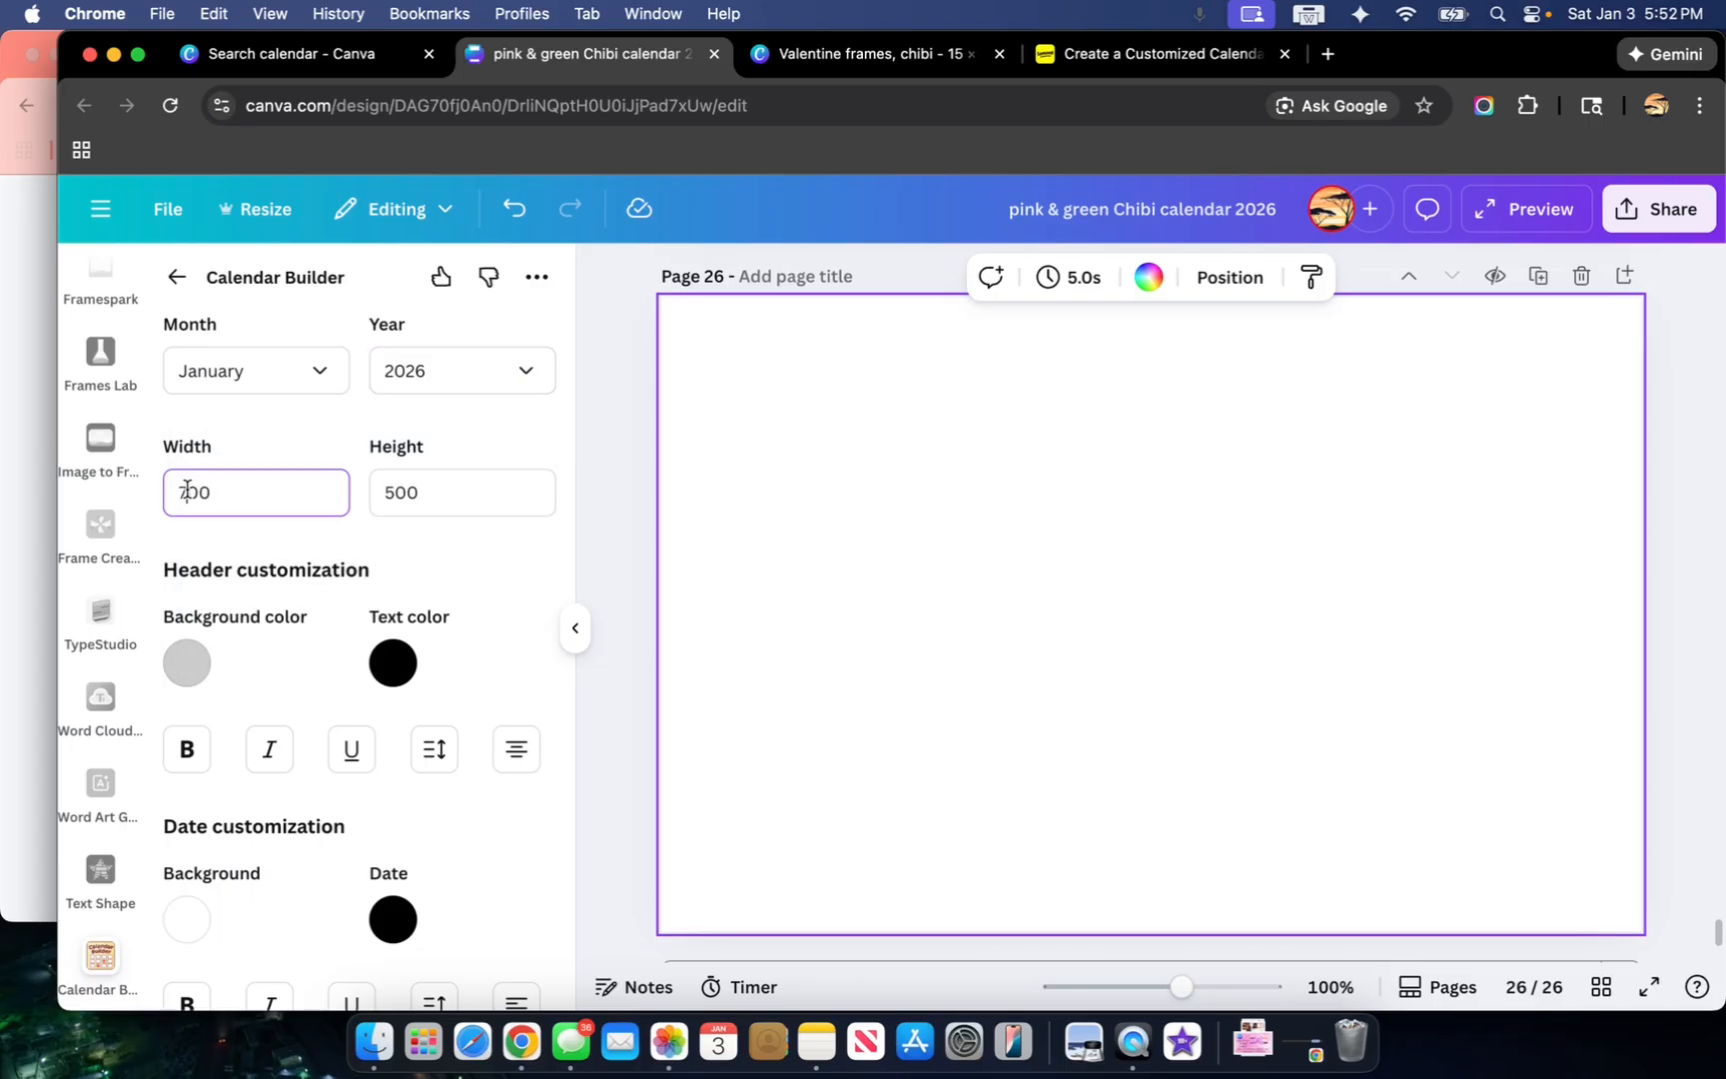
{"action": "type", "text": "9"}
{"action": "left_click_drag", "start_coordinate": [393, 495], "coordinate": [385, 495]}
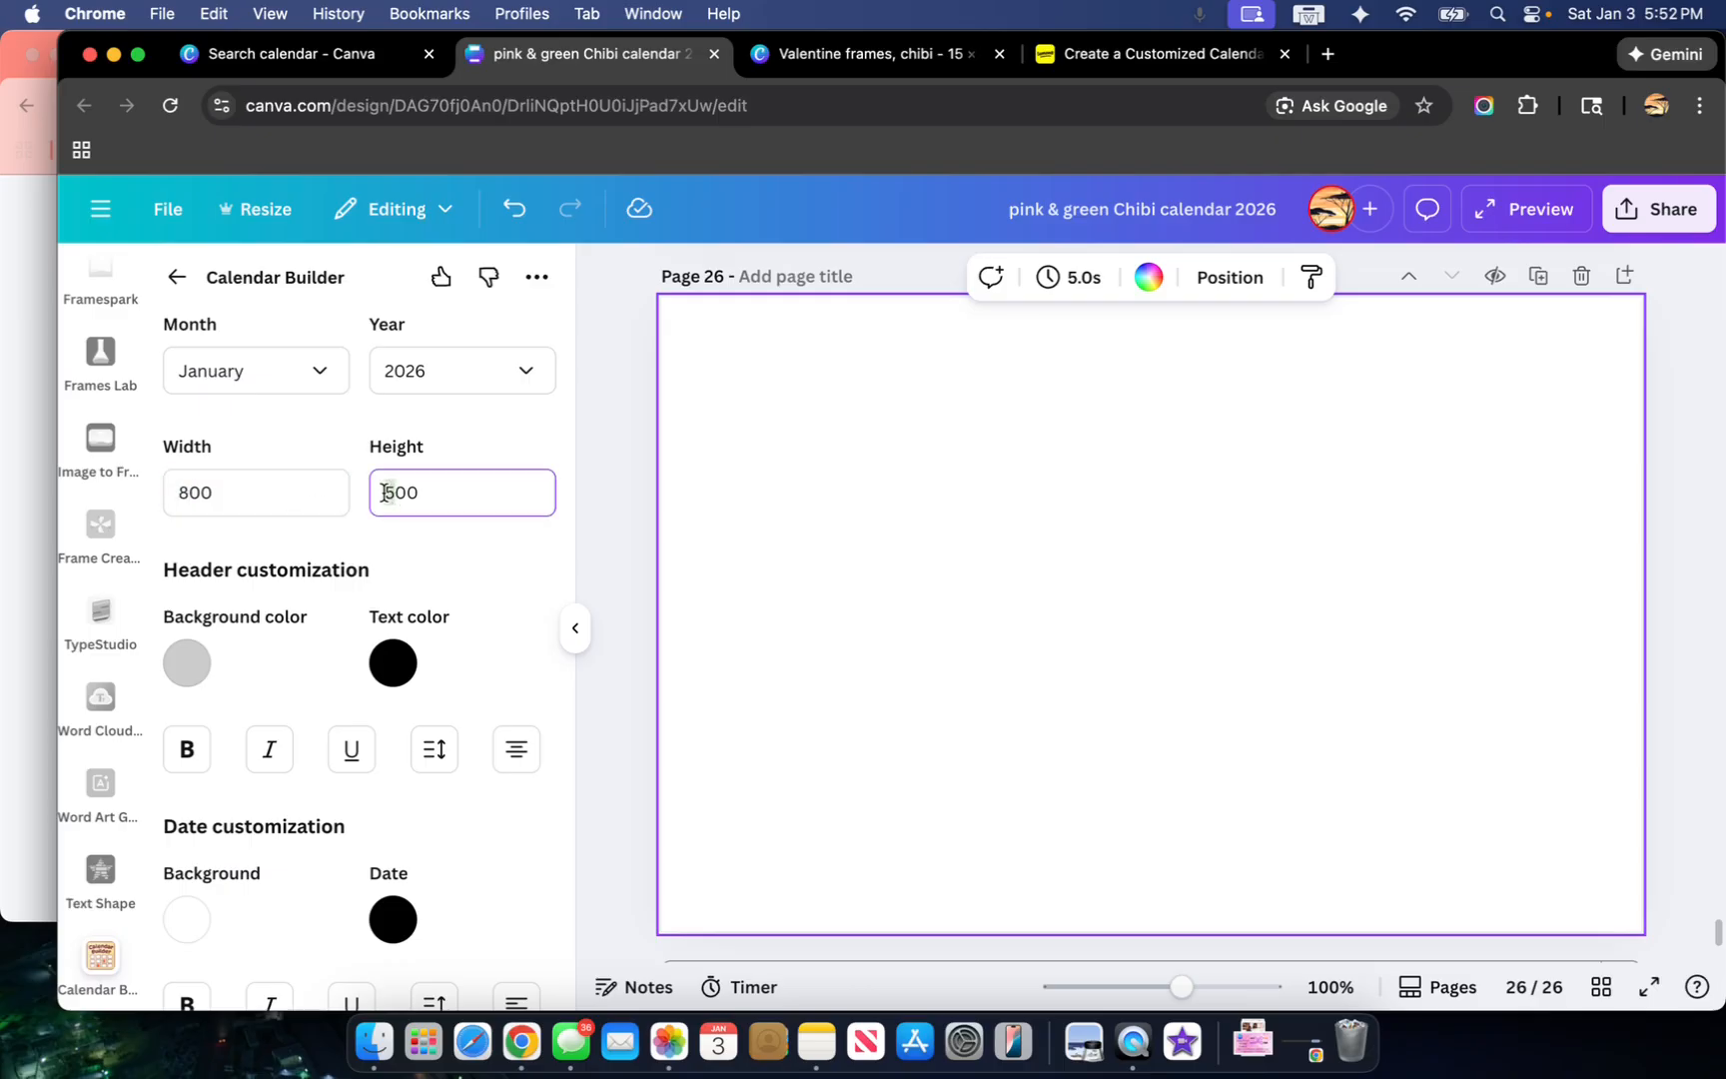
{"action": "type", "text": "11"}
Step: Change the calendar header's background color to light pink, keeping the header text black
{"action": "left_click", "coordinate": [182, 667]}
{"action": "left_click_drag", "start_coordinate": [188, 744], "coordinate": [292, 721]}
{"action": "left_click", "coordinate": [430, 664]}
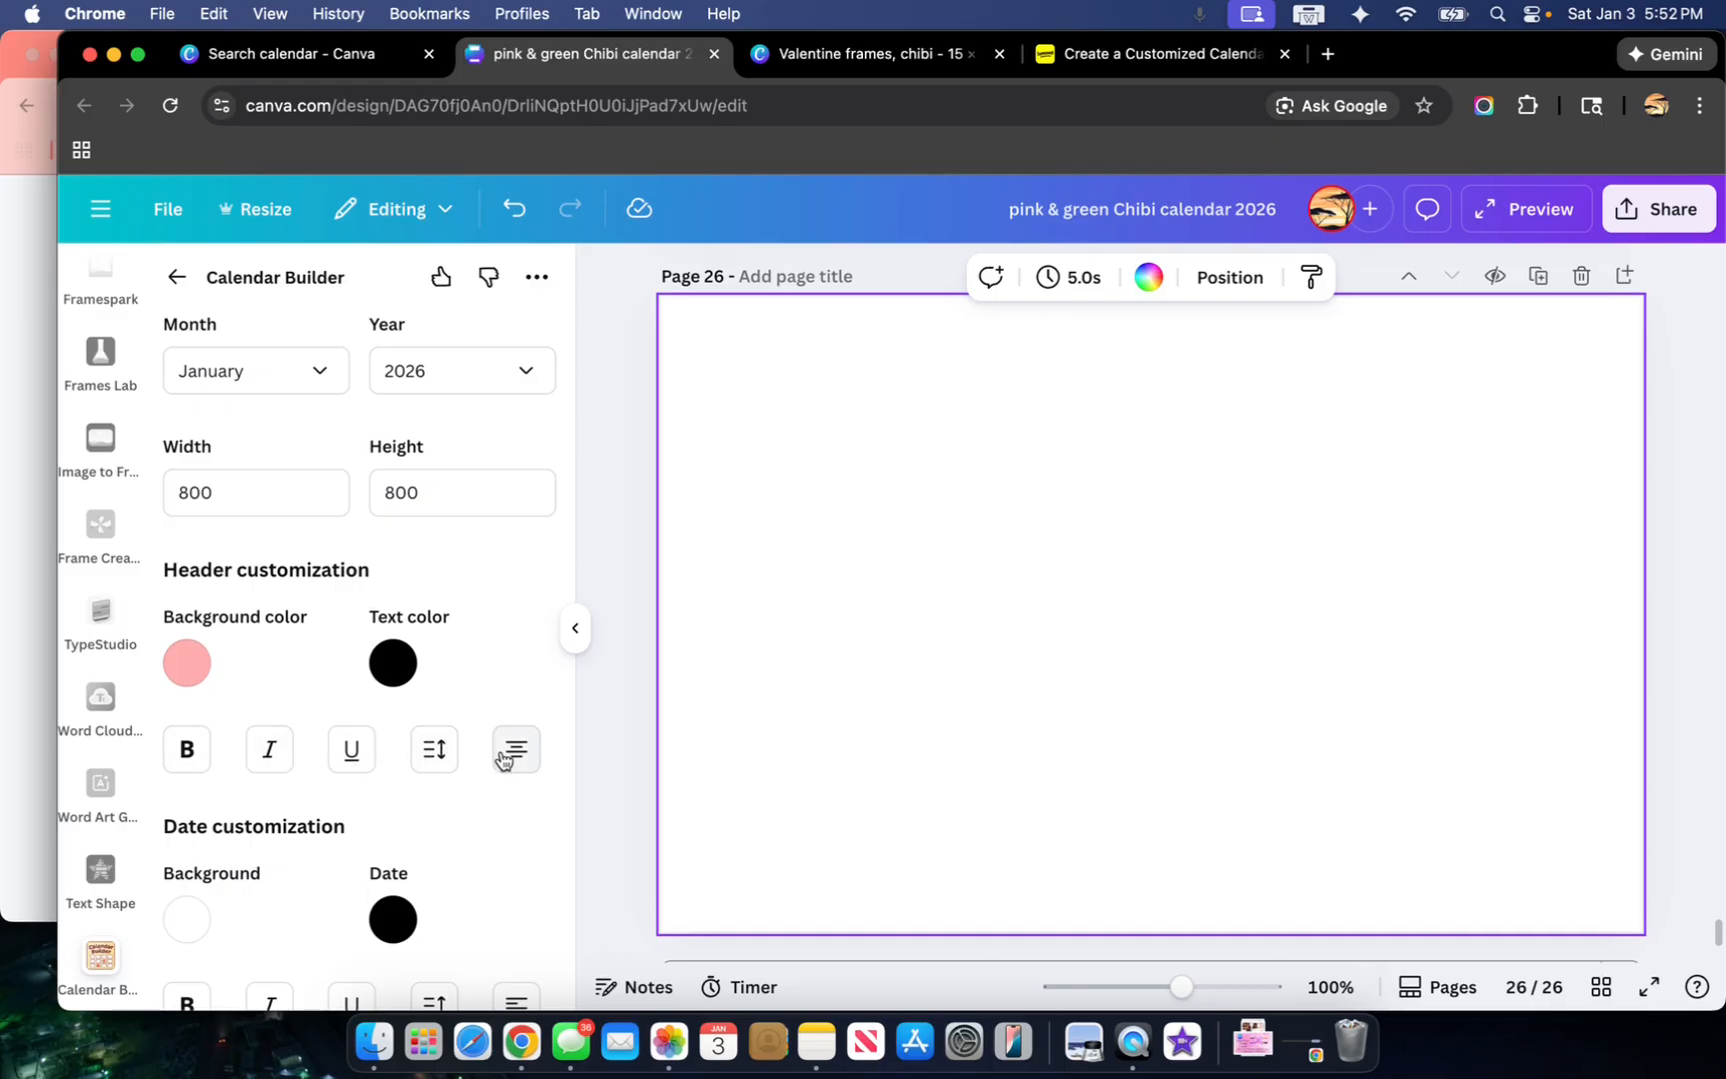
Step: Set the date cells' background color to gray #9F9F9F
{"action": "scroll", "coordinate": [509, 761], "scroll_direction": "down", "scroll_amount": 2}
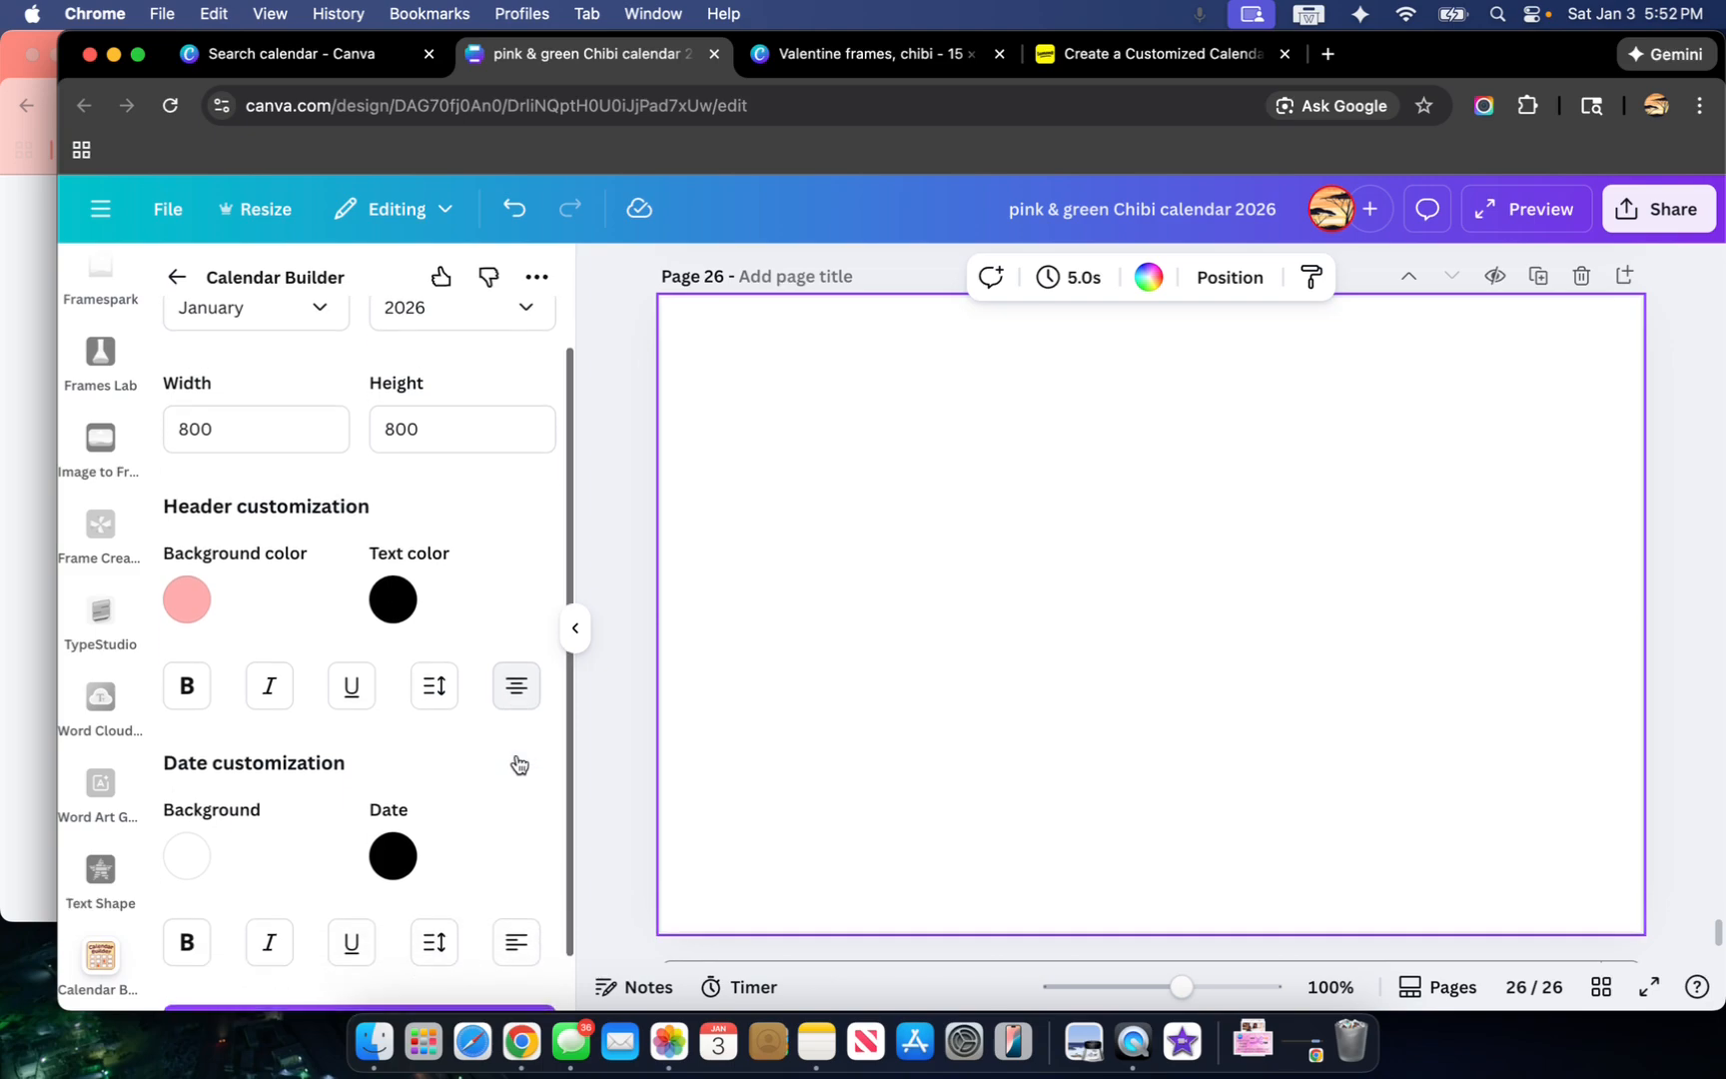
{"action": "scroll", "coordinate": [517, 764], "scroll_direction": "down", "scroll_amount": 2}
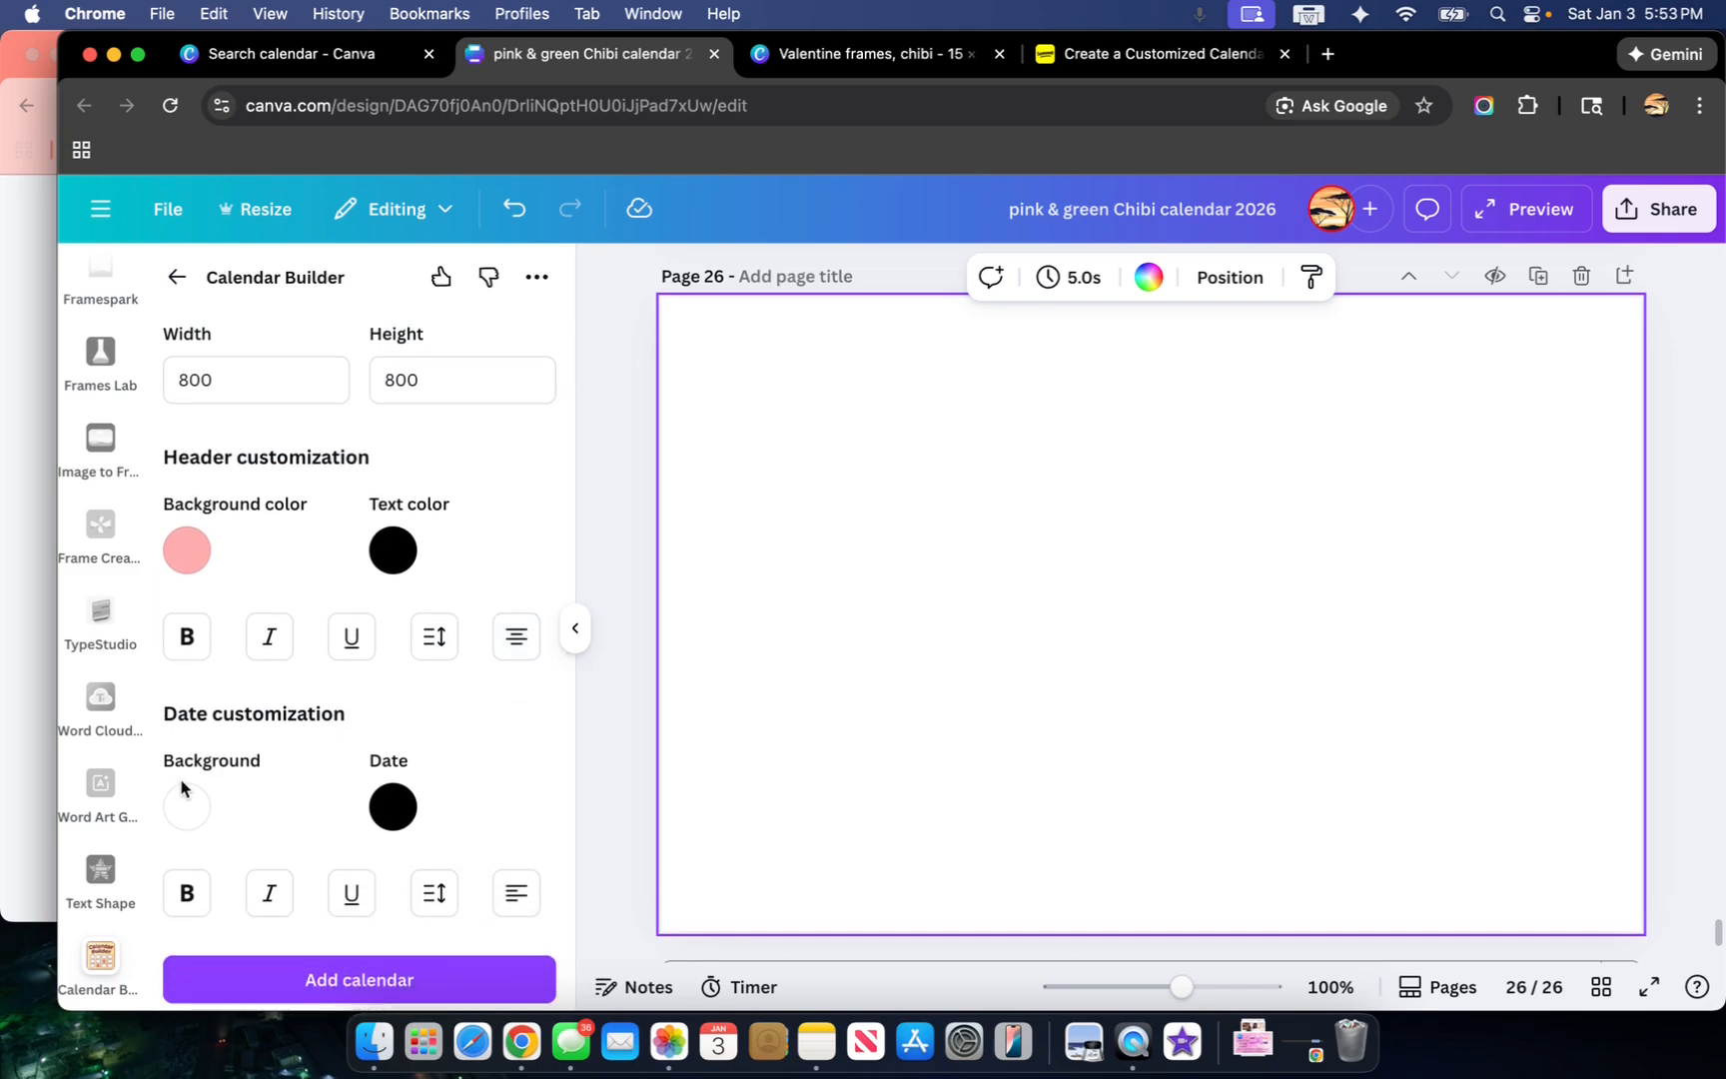
{"action": "left_click", "coordinate": [182, 811]}
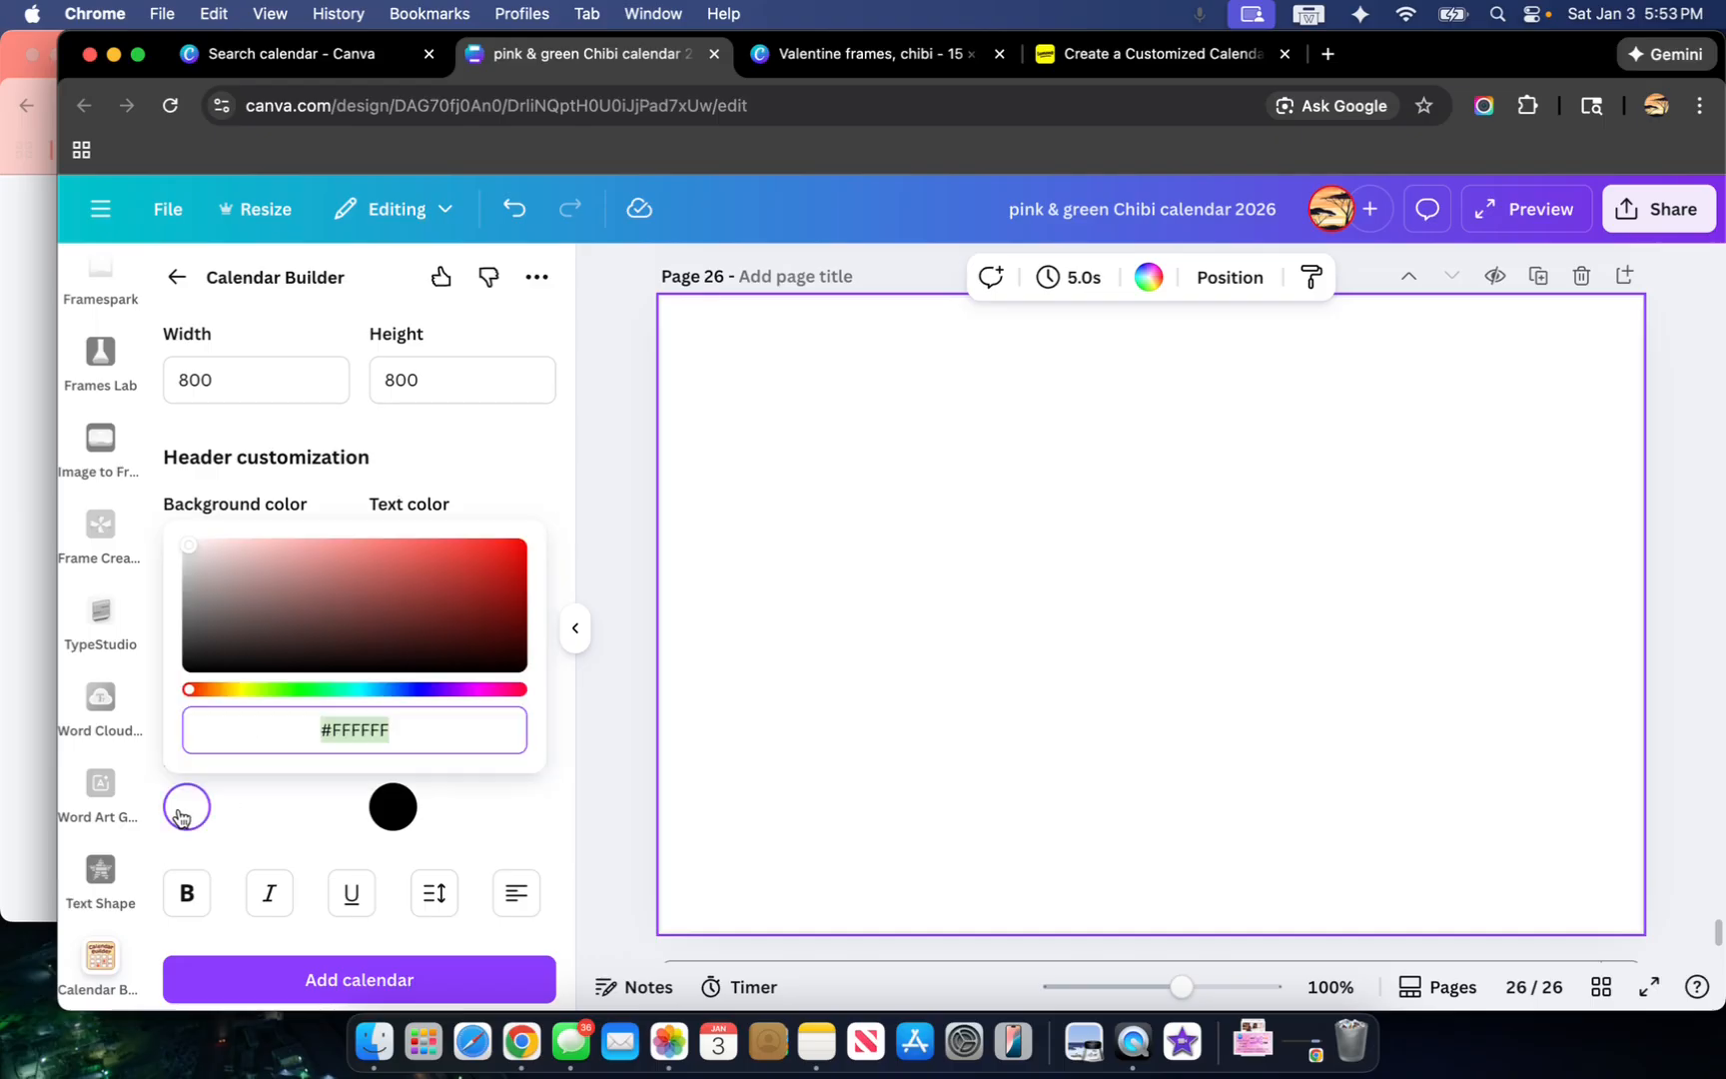
{"action": "left_click_drag", "start_coordinate": [192, 550], "coordinate": [188, 589]}
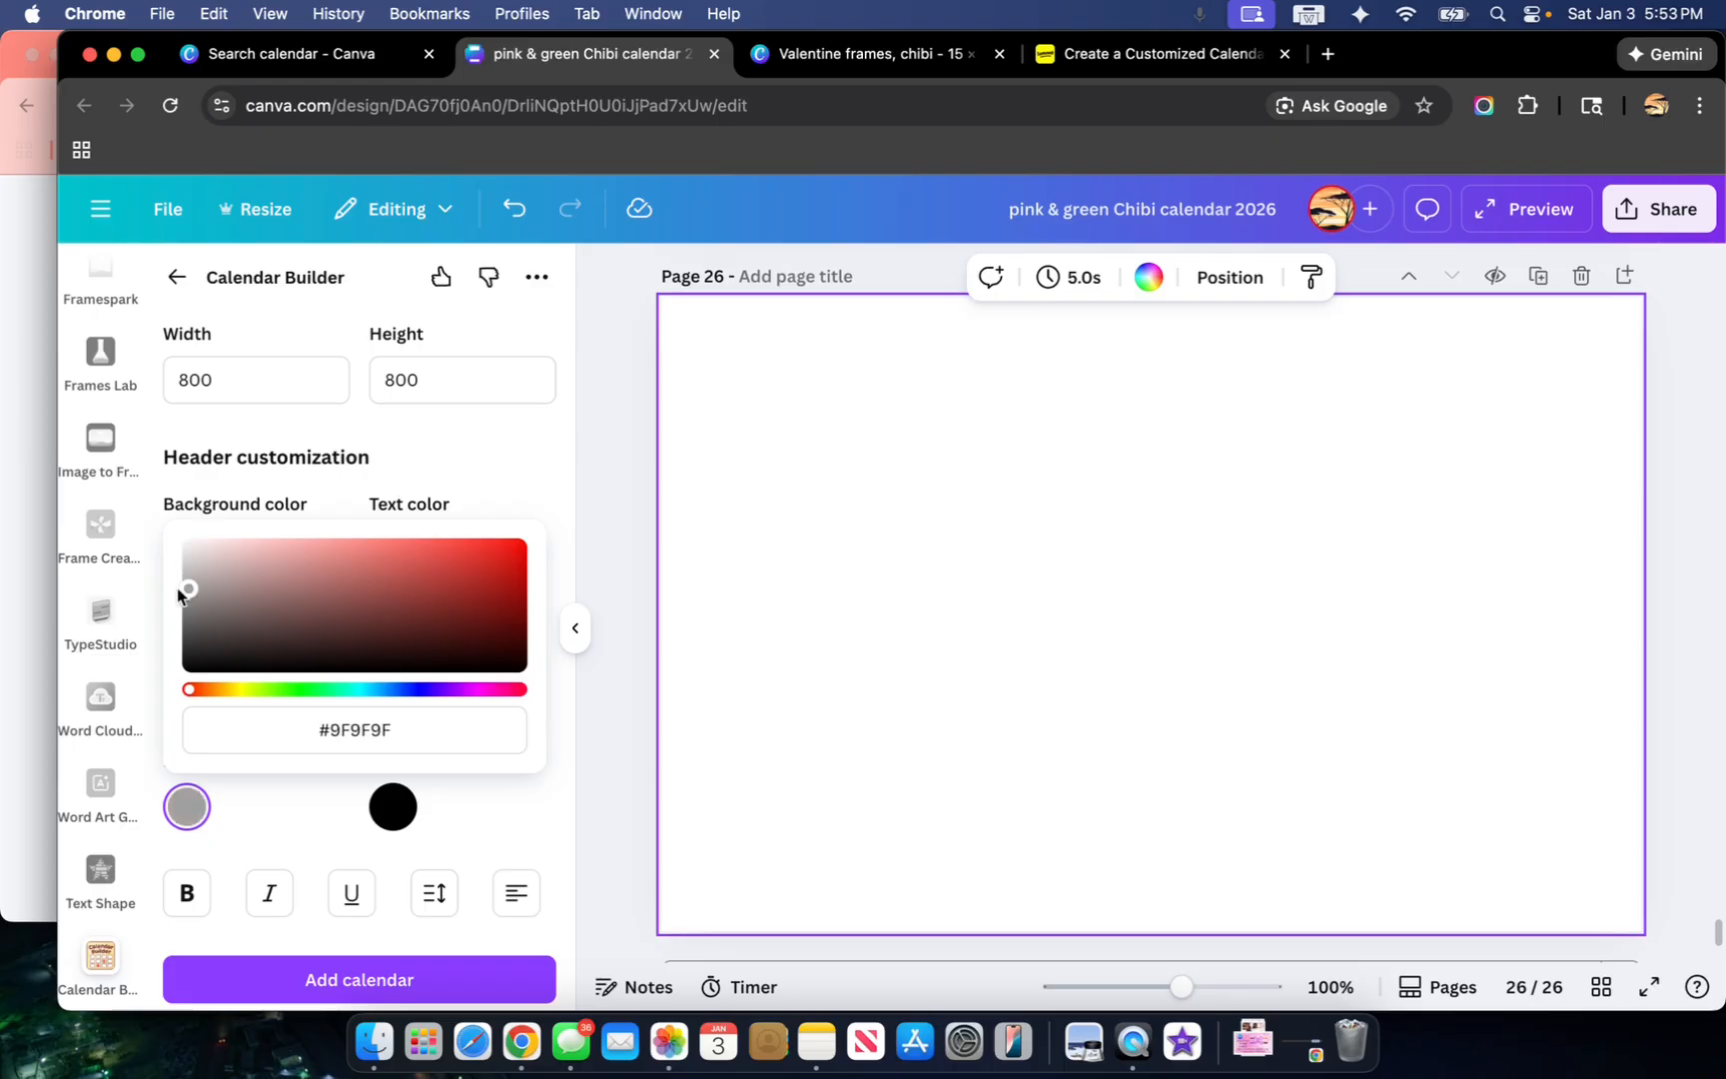
{"action": "left_click", "coordinate": [266, 797]}
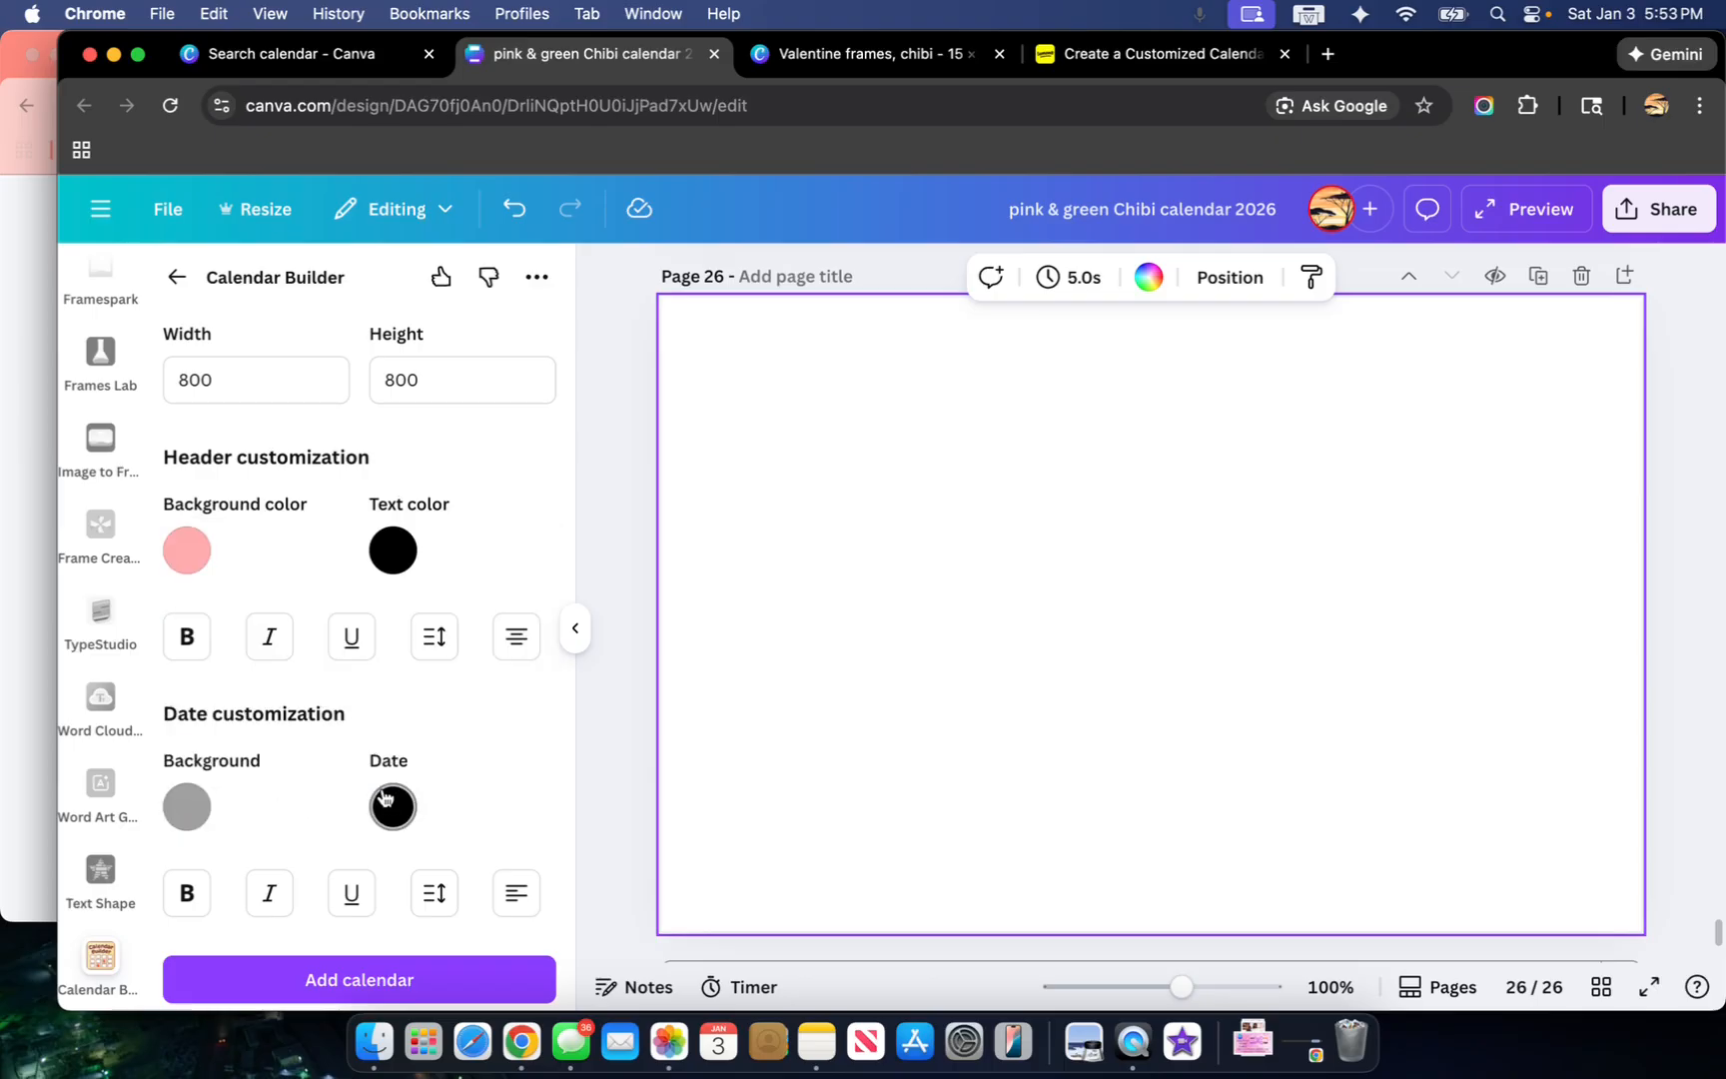
Step: Add the January 2026 calendar to page 26 and enlarge it to fill most of the page height
{"action": "scroll", "coordinate": [278, 781], "scroll_direction": "down", "scroll_amount": 1}
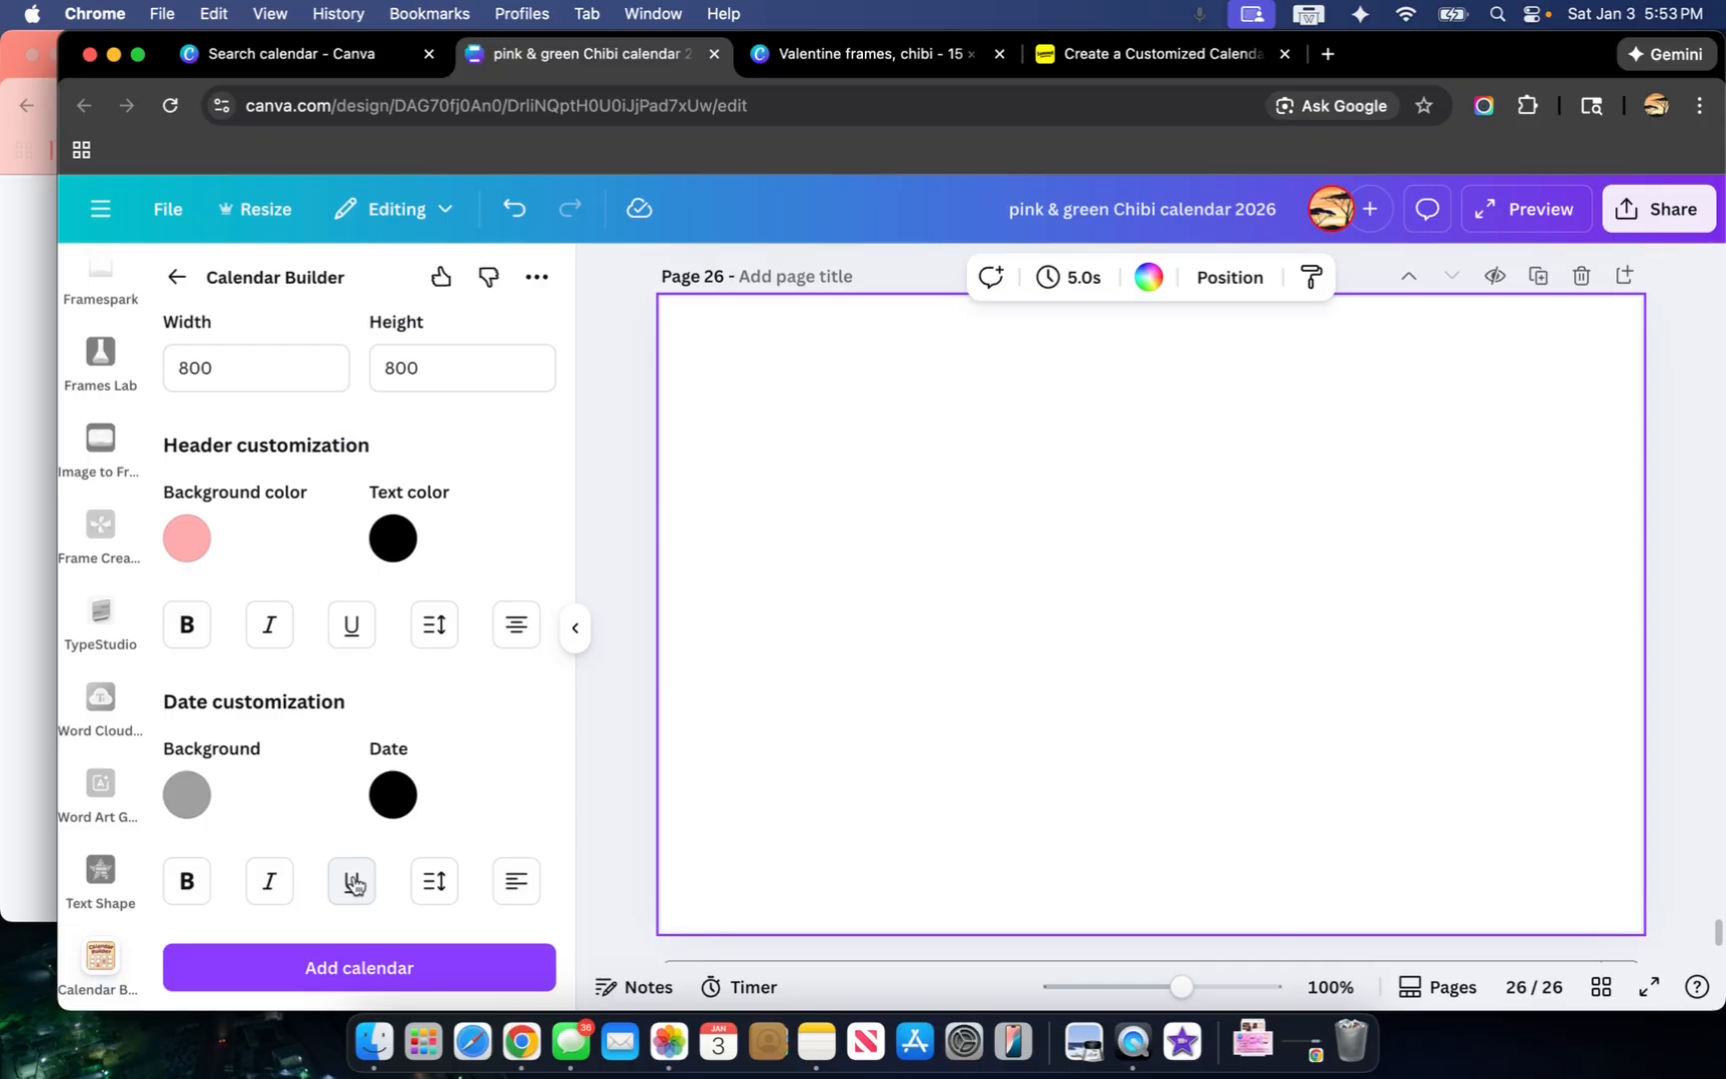
{"action": "left_click", "coordinate": [515, 891]}
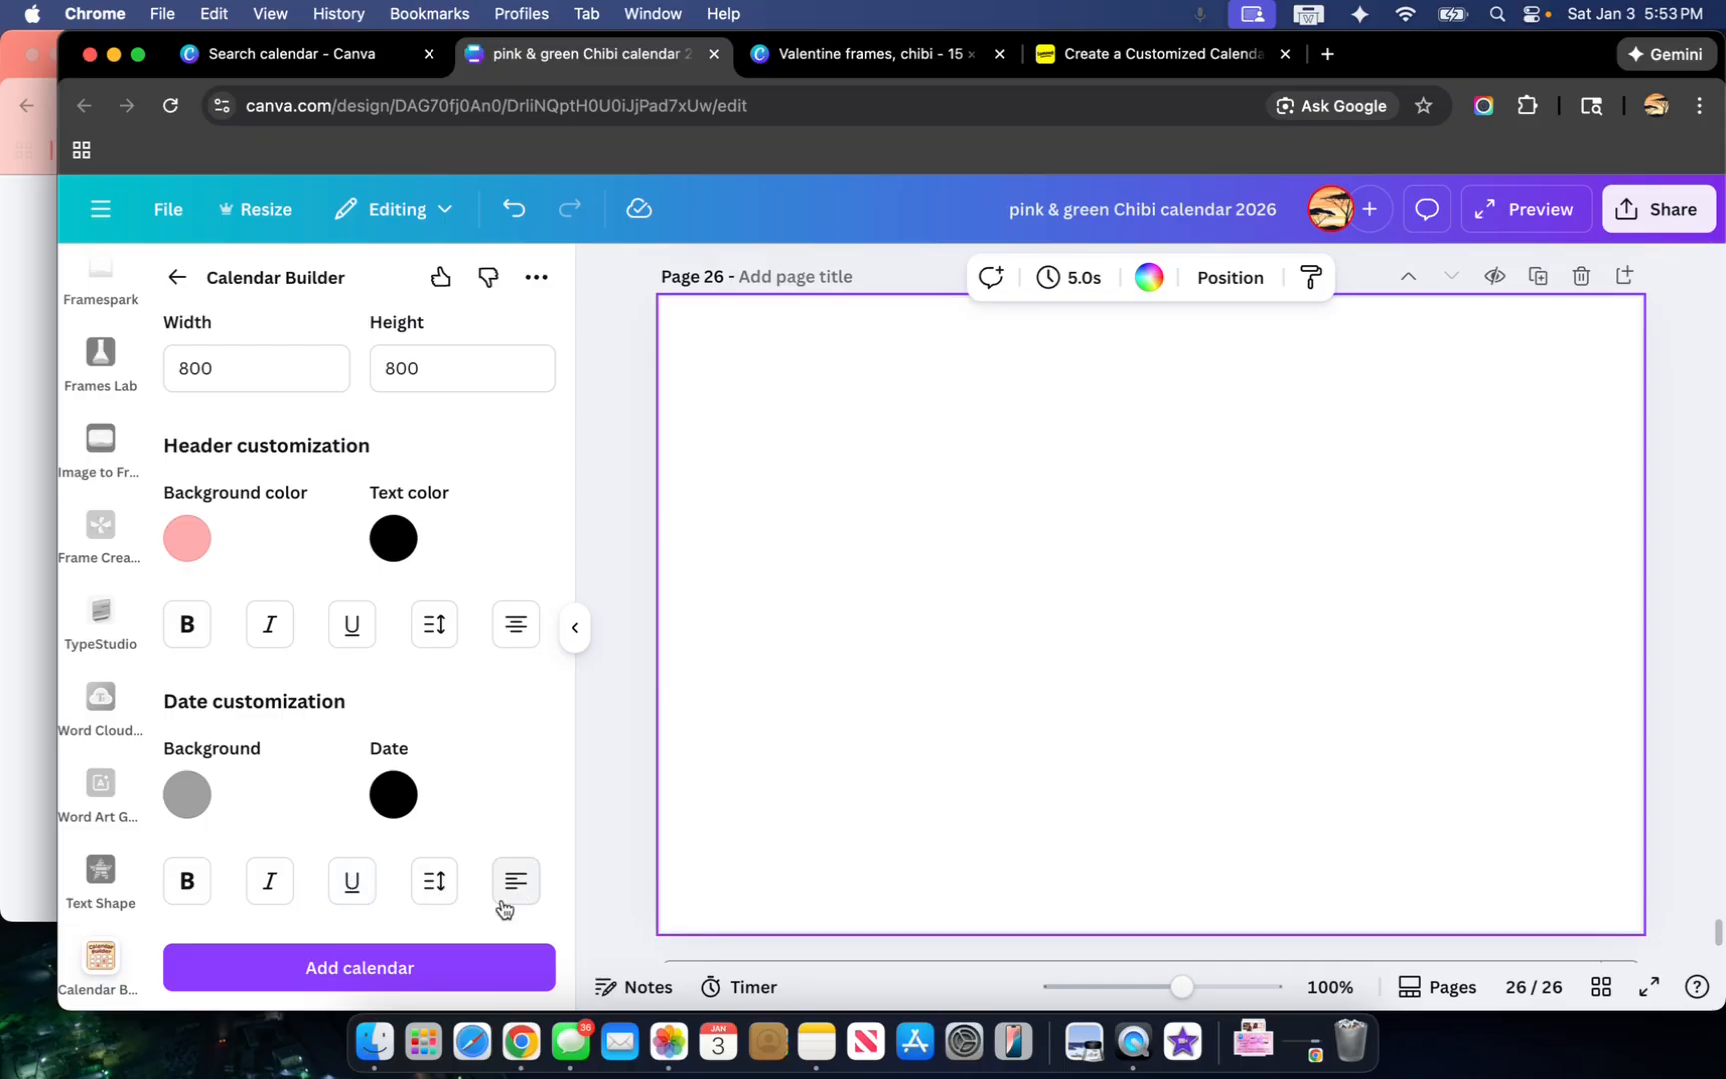
{"action": "left_click", "coordinate": [427, 961]}
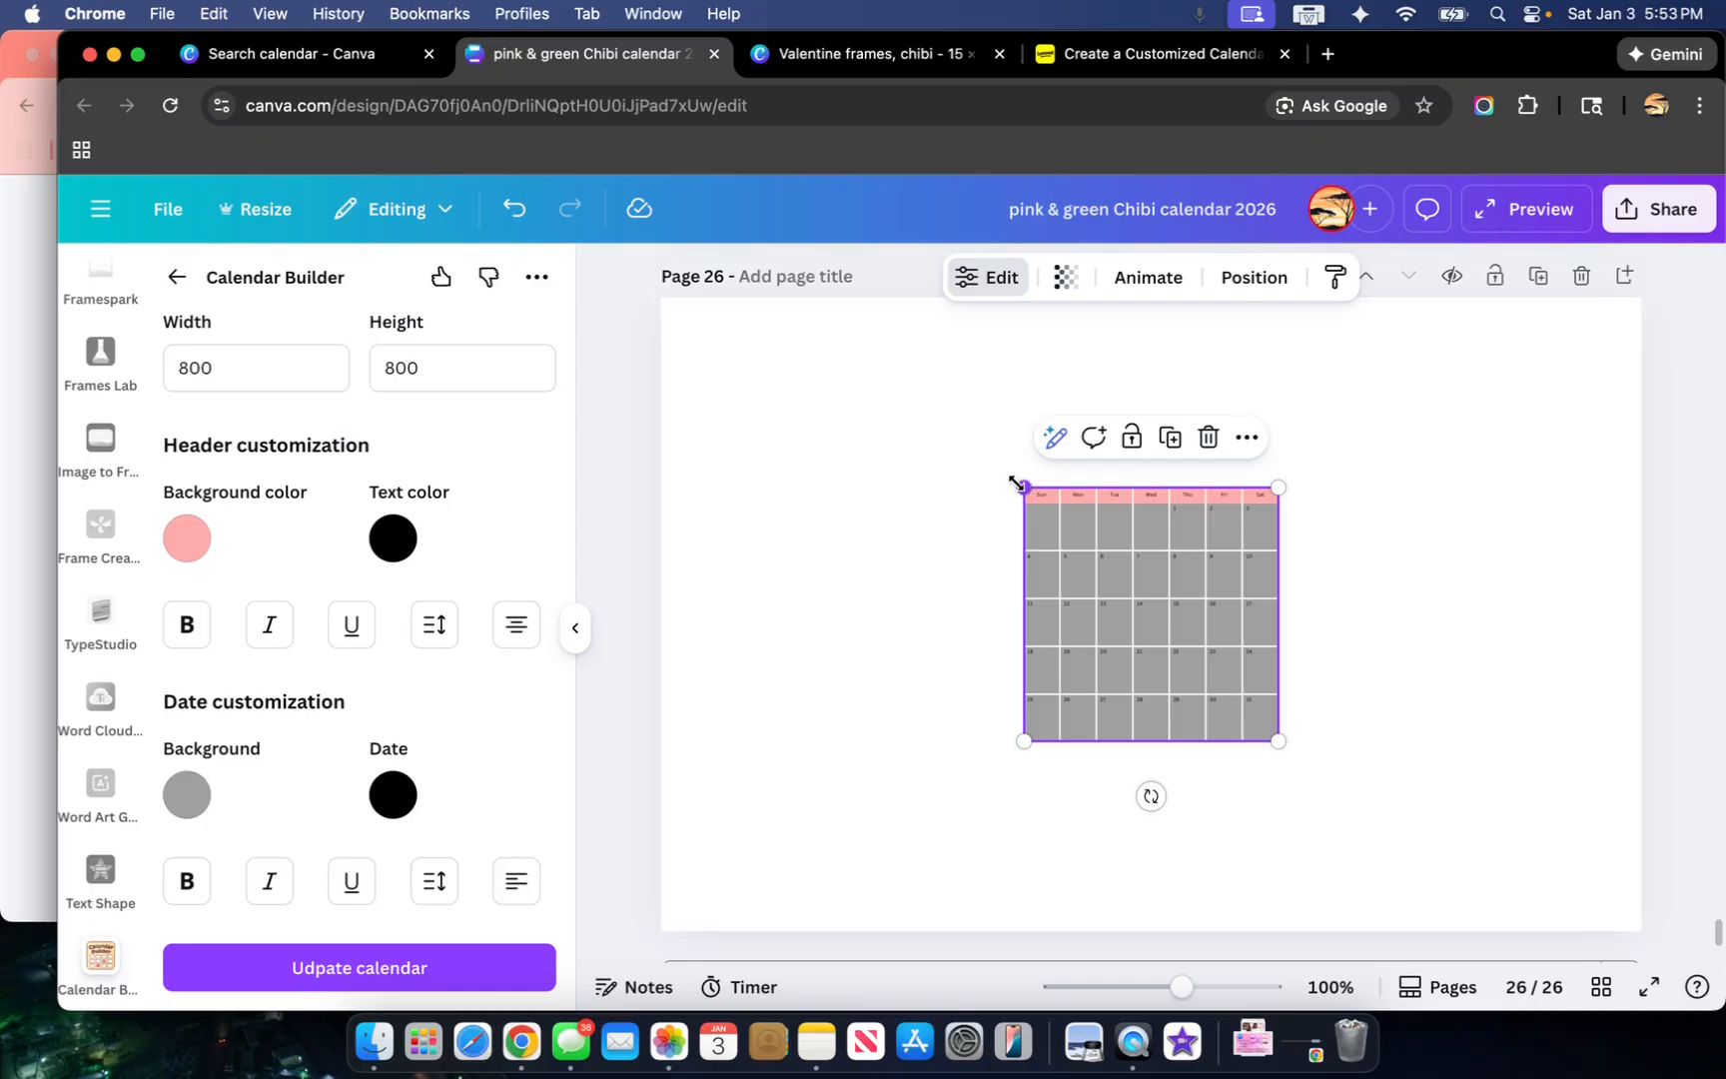
{"action": "left_click_drag", "start_coordinate": [1018, 483], "coordinate": [753, 414]}
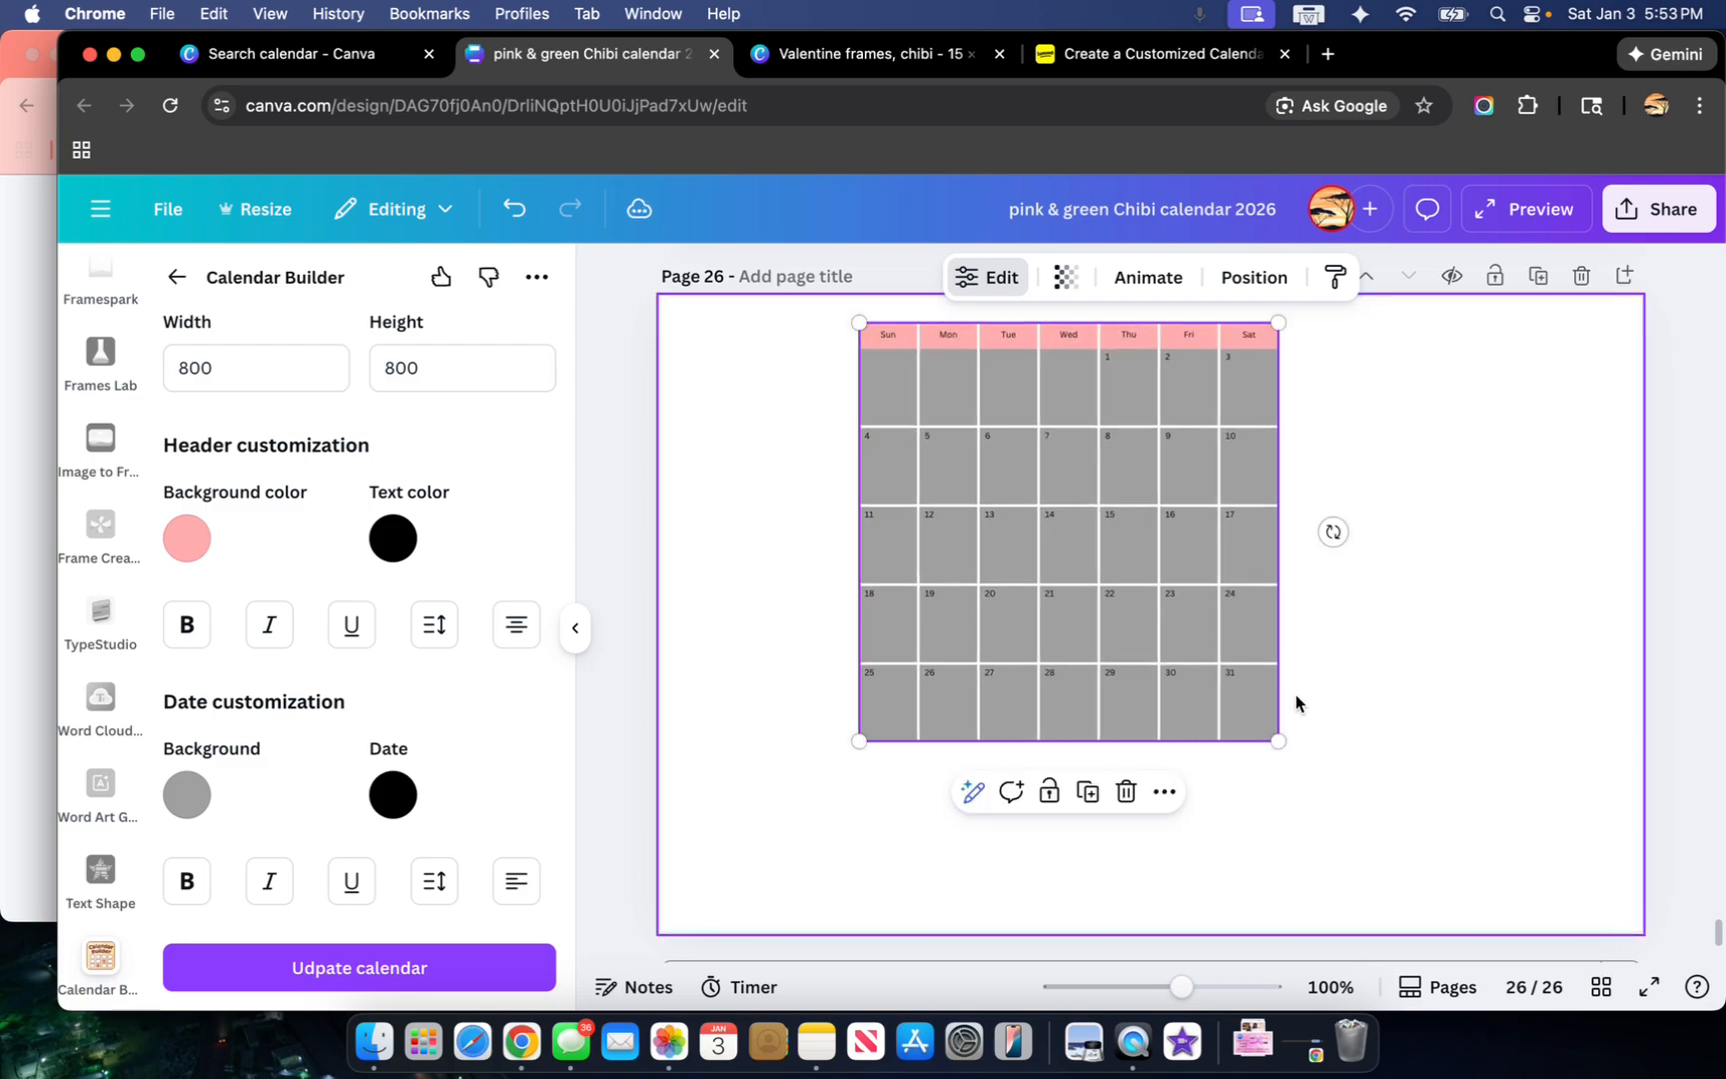
{"action": "left_click_drag", "start_coordinate": [1277, 739], "coordinate": [1439, 898]}
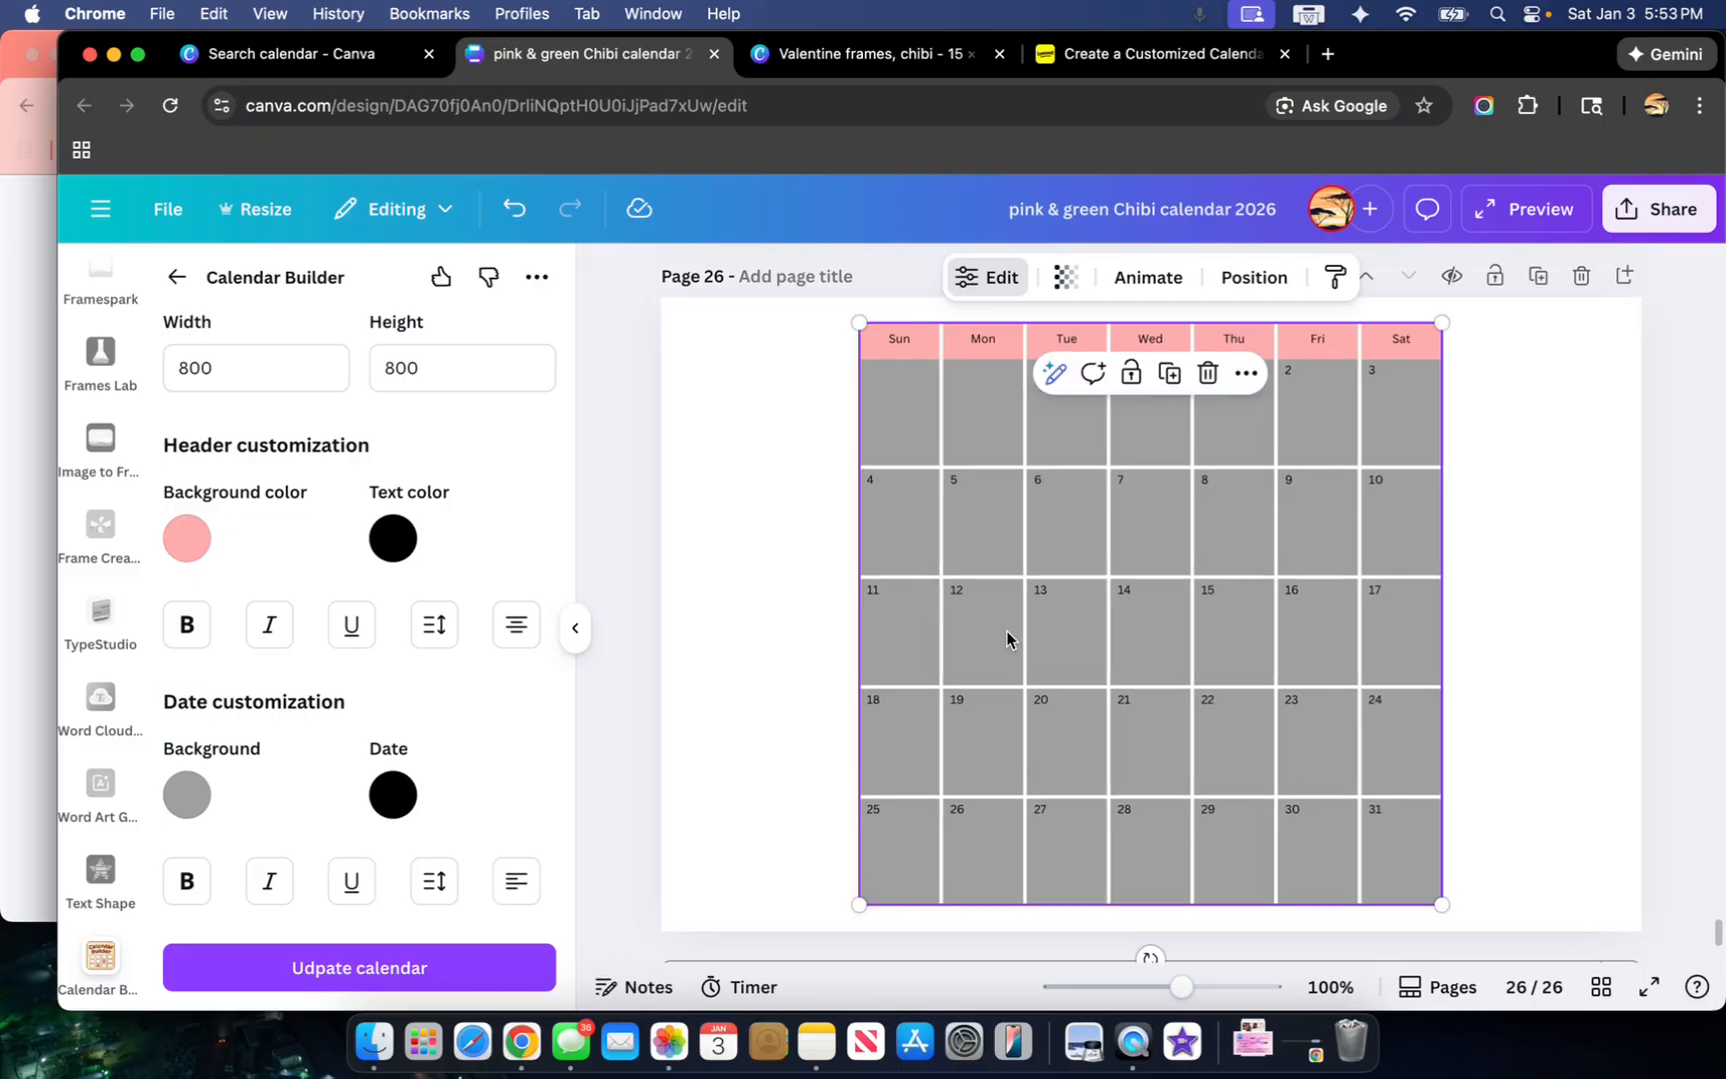
{"action": "left_click", "coordinate": [176, 370]}
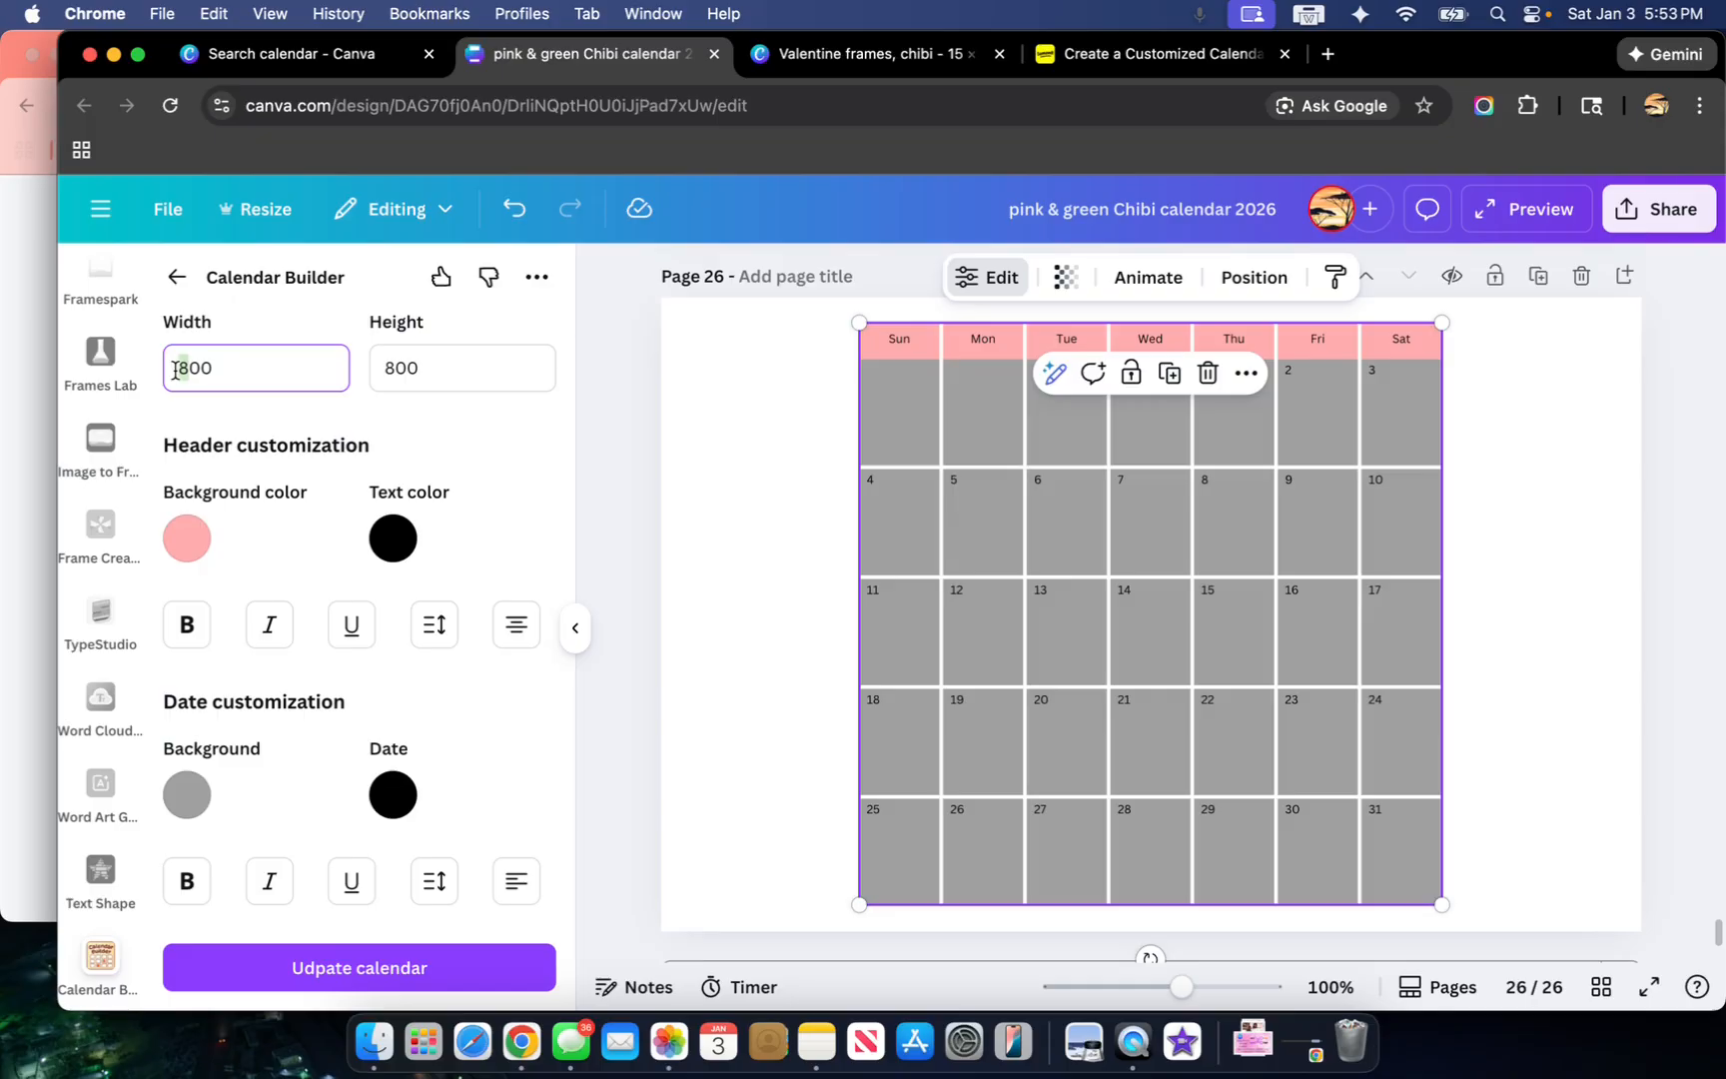
{"action": "type", "text": "11"}
{"action": "key", "text": "BackSpace"}
{"action": "key", "text": "BackSpace"}
Step: Update the placed calendar with date background color #FF6464 and right-aligned date numbers
{"action": "left_click", "coordinate": [187, 795]}
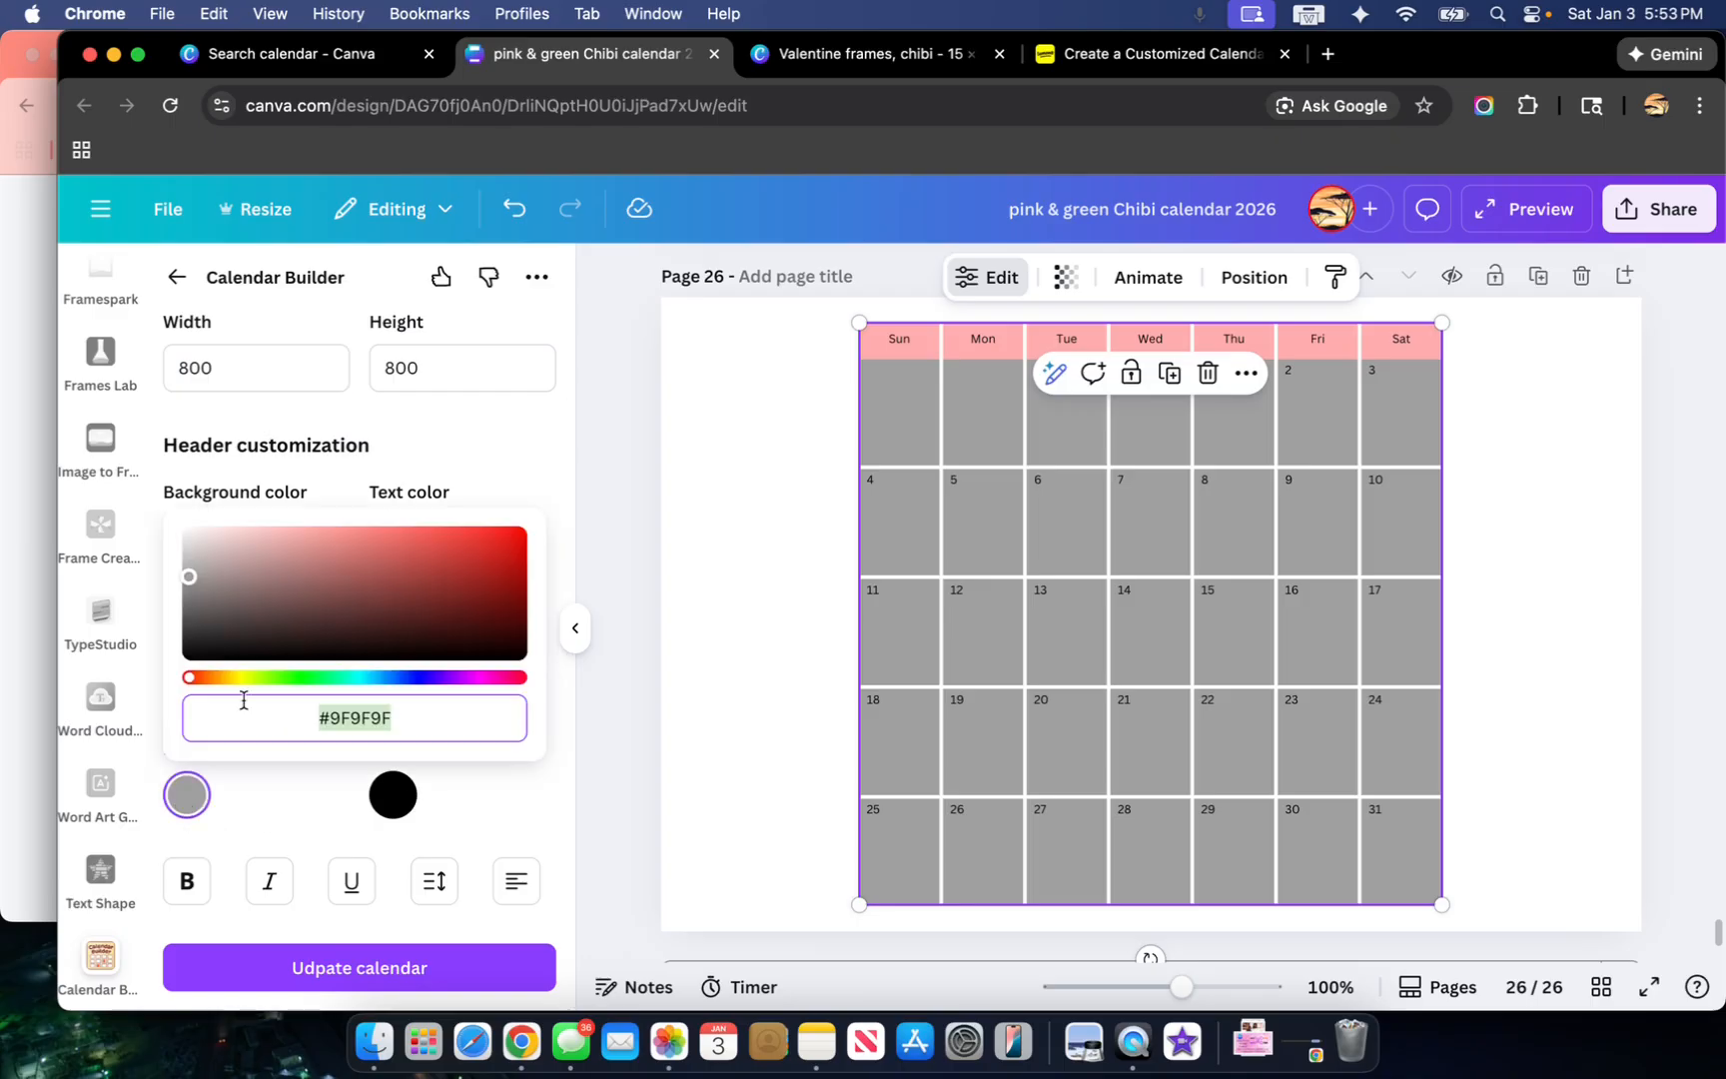
{"action": "left_click_drag", "start_coordinate": [189, 577], "coordinate": [392, 534]}
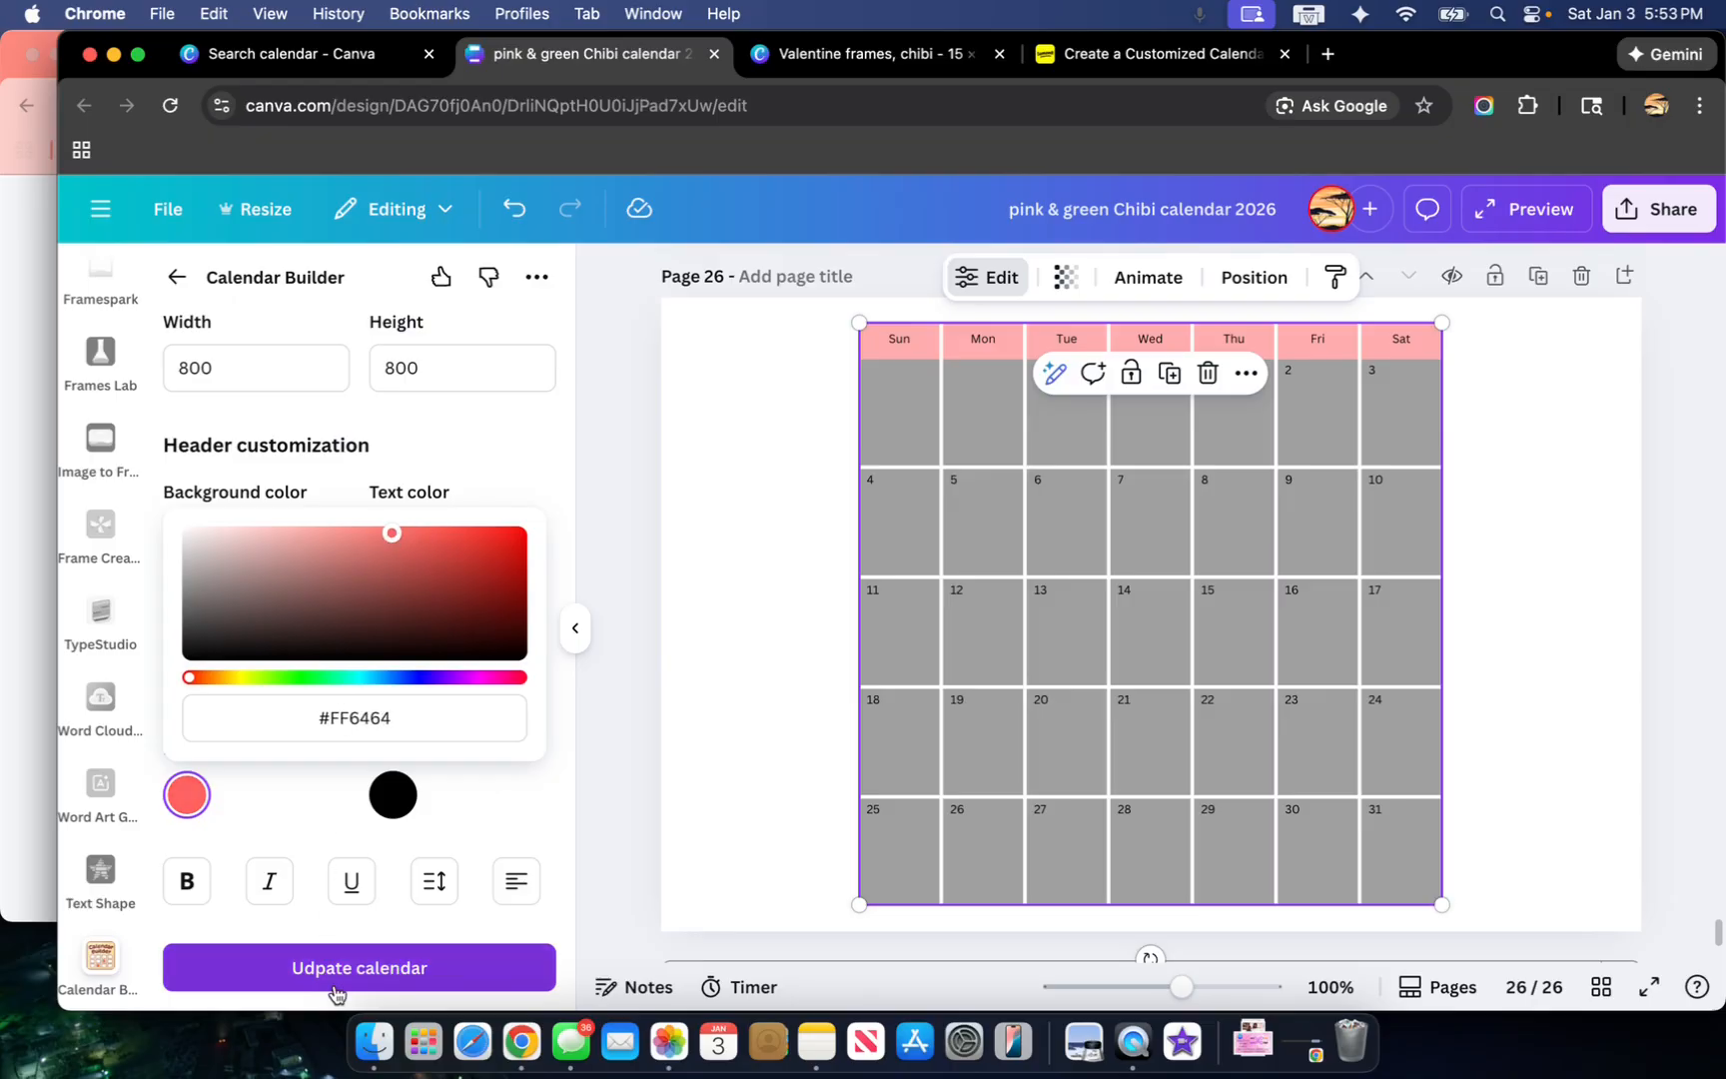
{"action": "left_click", "coordinate": [515, 884]}
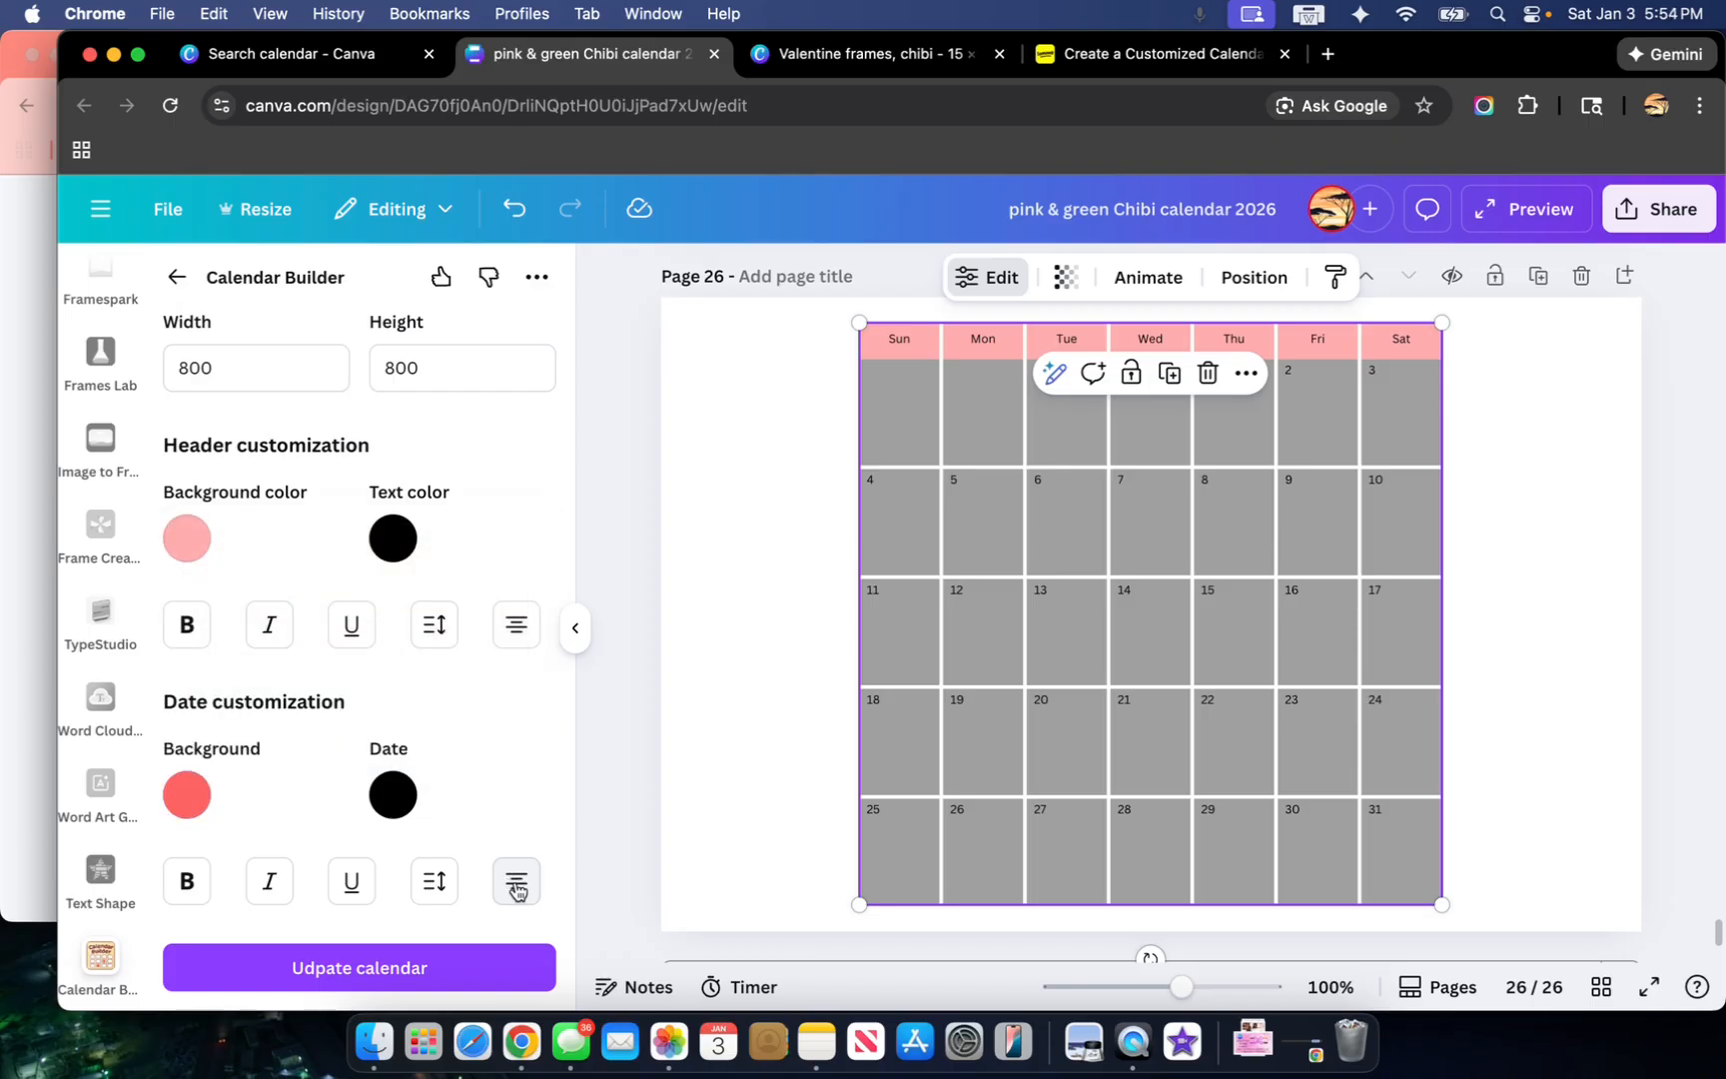
{"action": "left_click", "coordinate": [515, 884]}
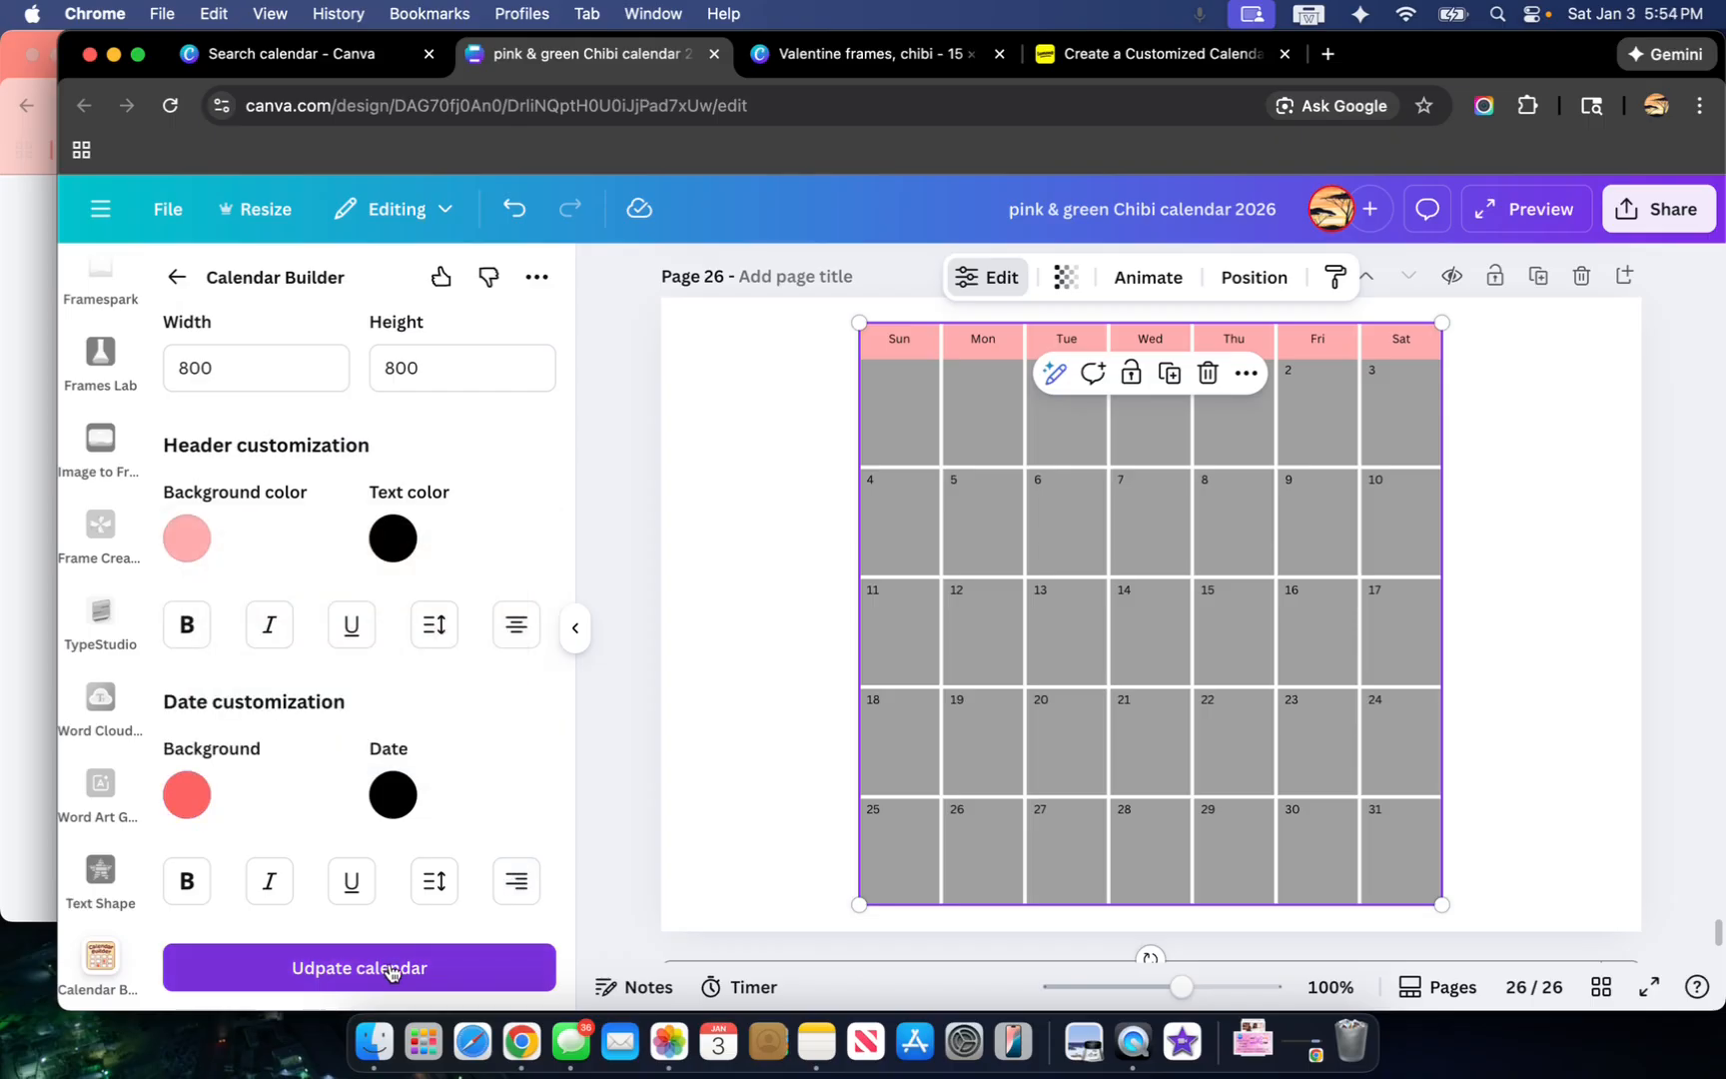
{"action": "left_click", "coordinate": [390, 970]}
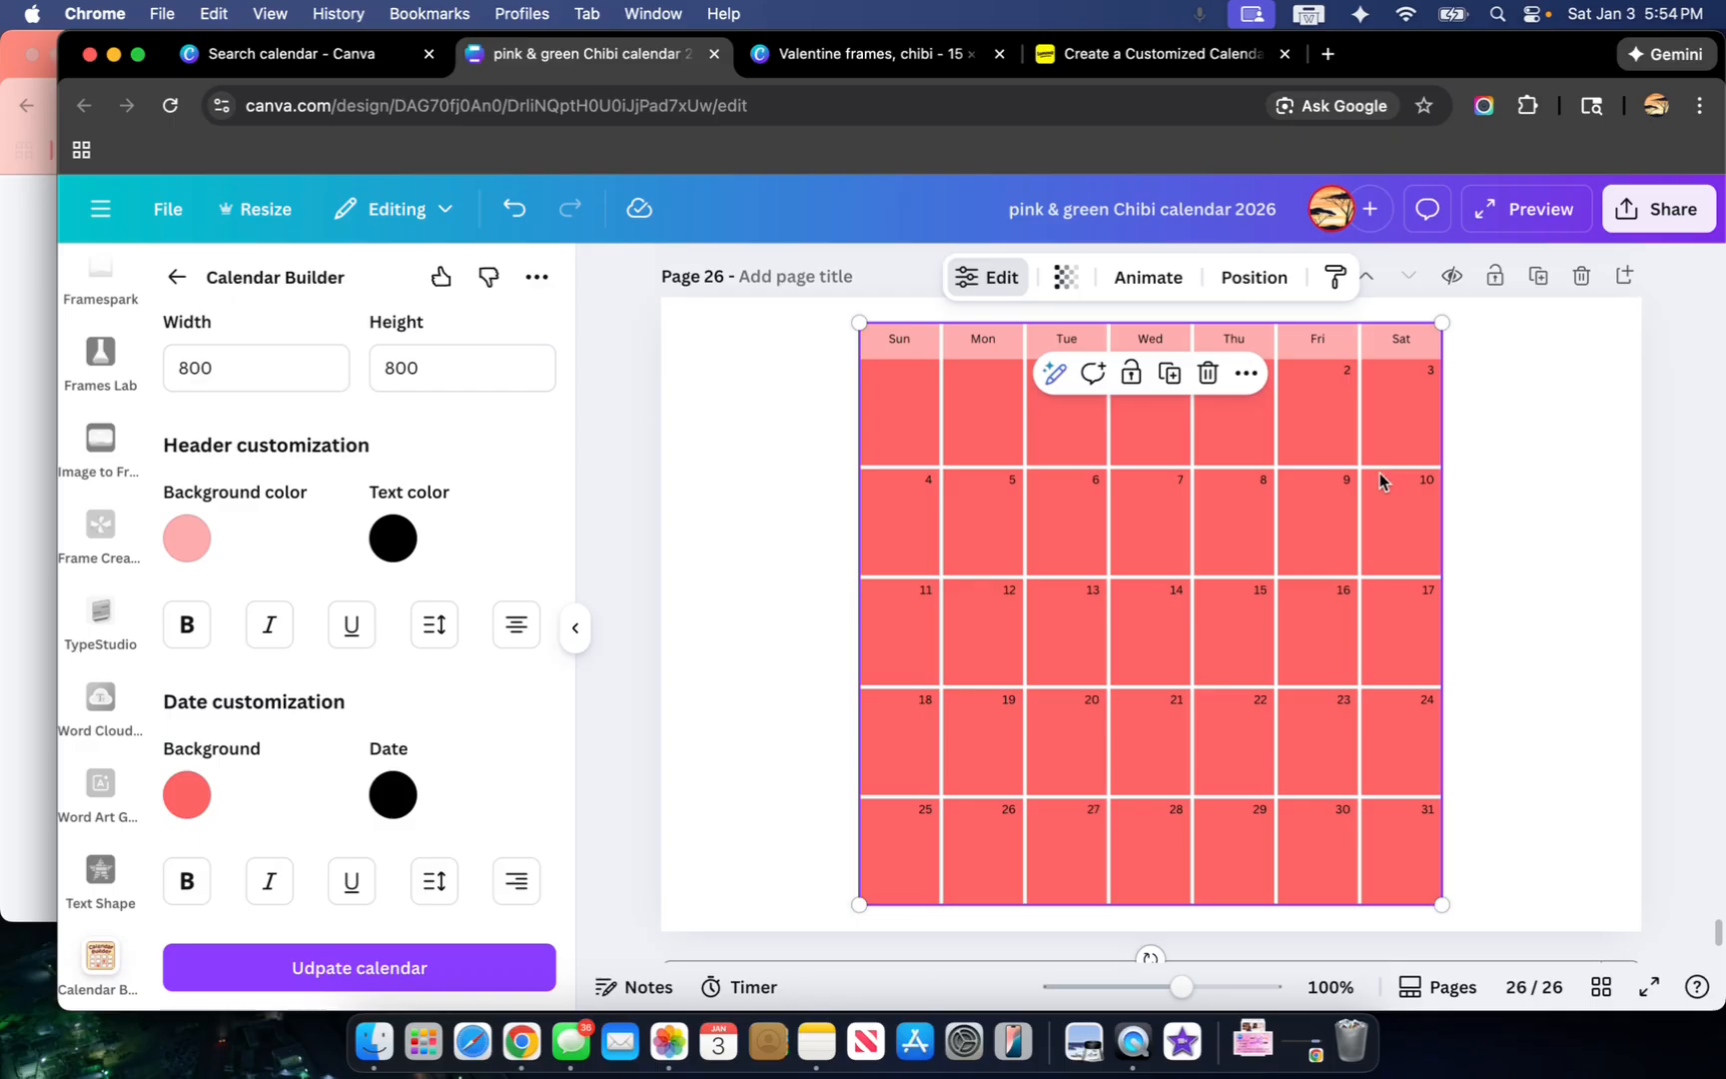
Step: Add a new blank page after the calendar on page 26
{"action": "scroll", "coordinate": [1379, 480], "scroll_direction": "up", "scroll_amount": 7}
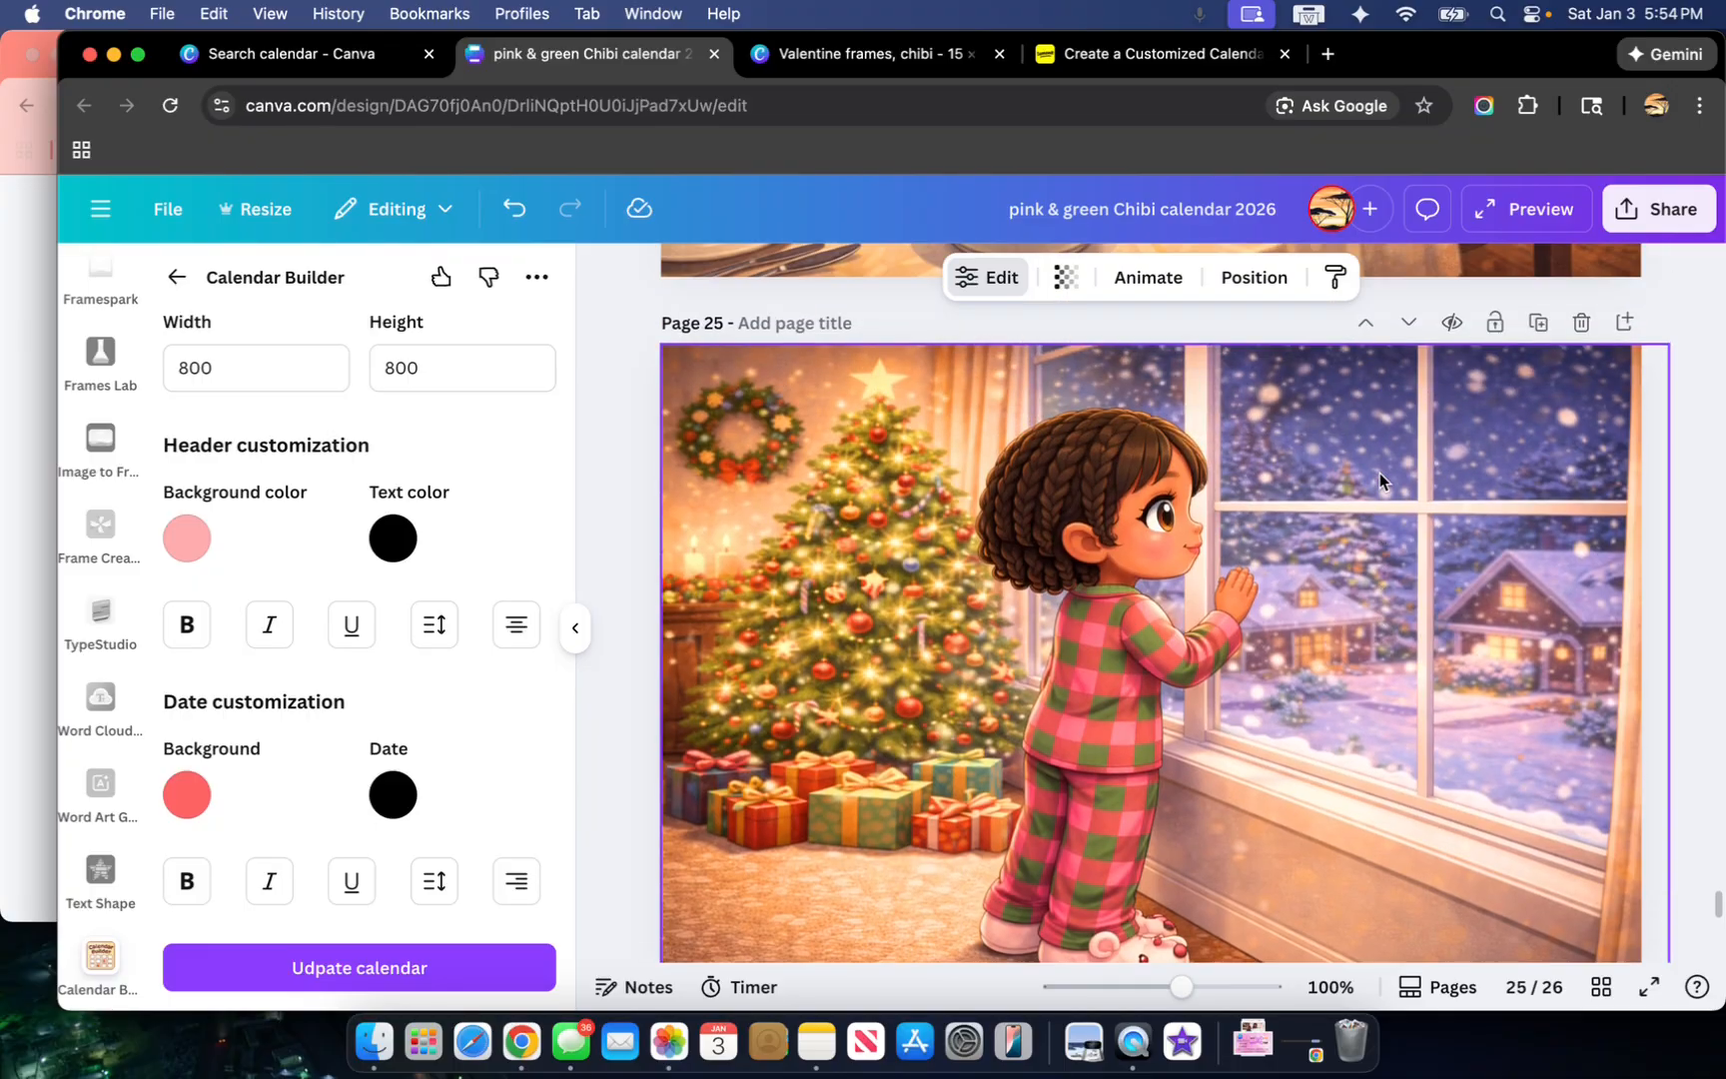
{"action": "scroll", "coordinate": [1379, 480], "scroll_direction": "down", "scroll_amount": 4}
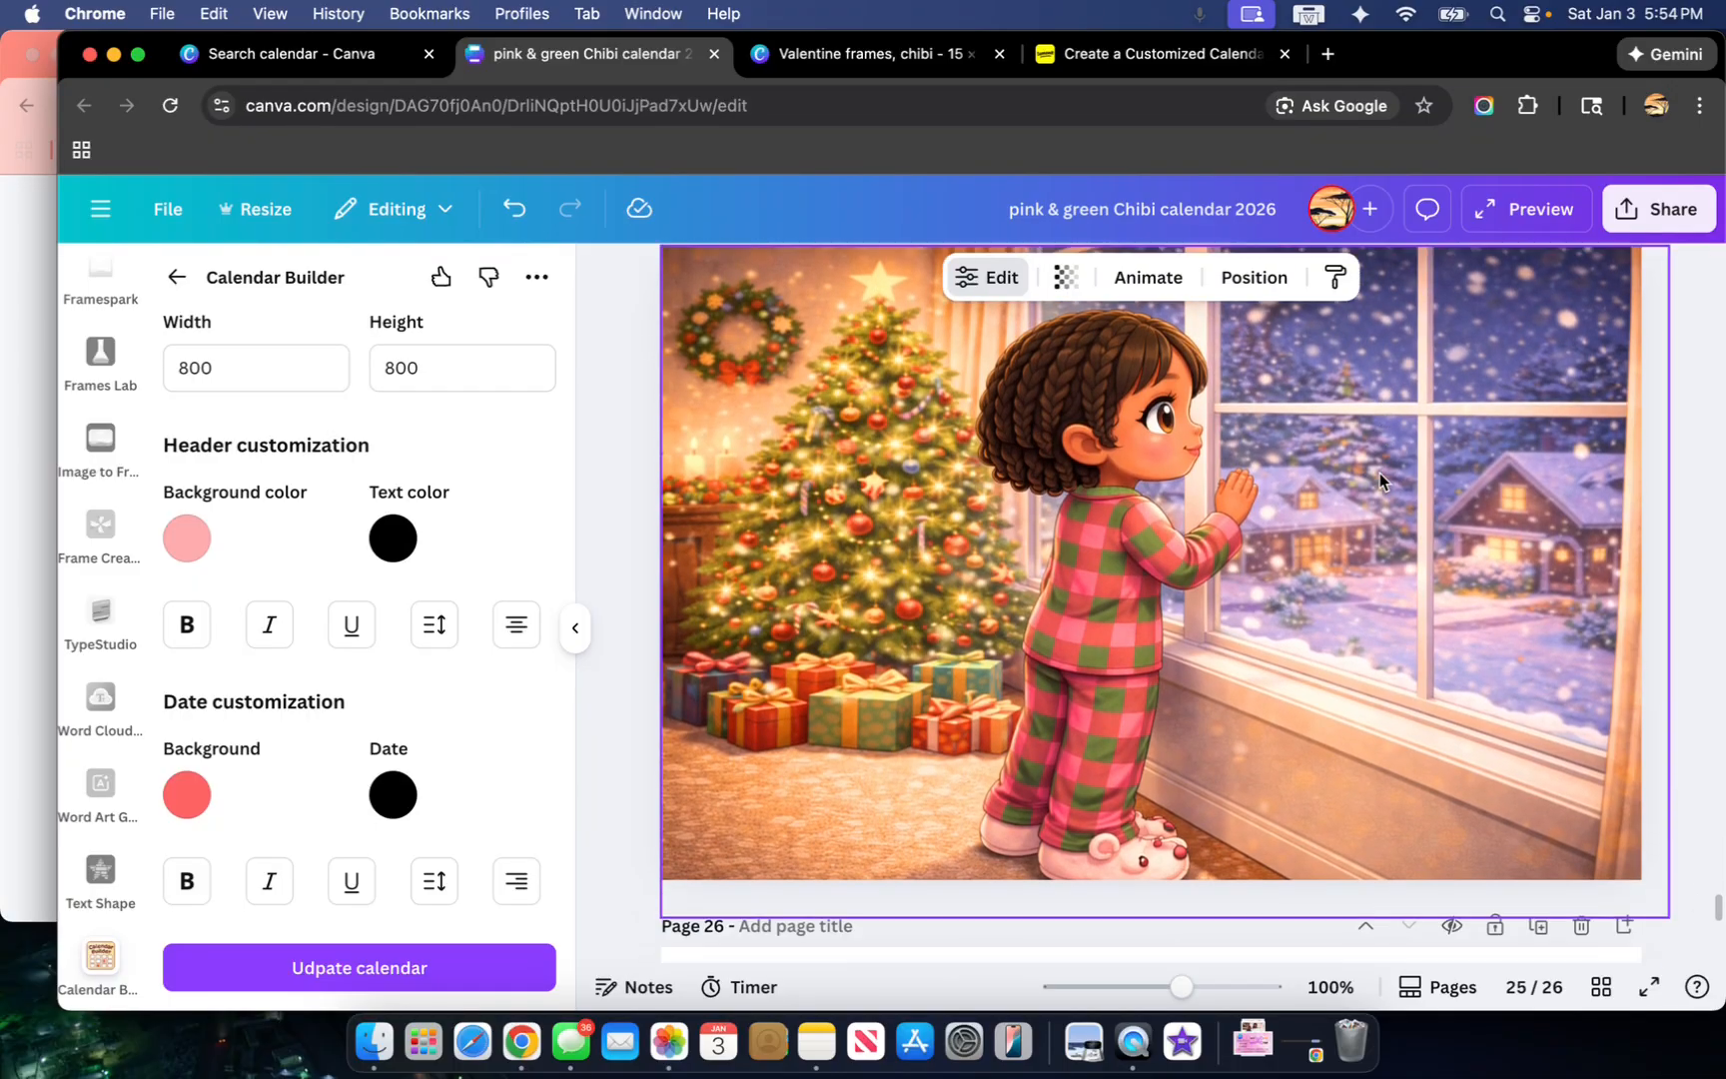
{"action": "scroll", "coordinate": [1379, 481], "scroll_direction": "down", "scroll_amount": 5}
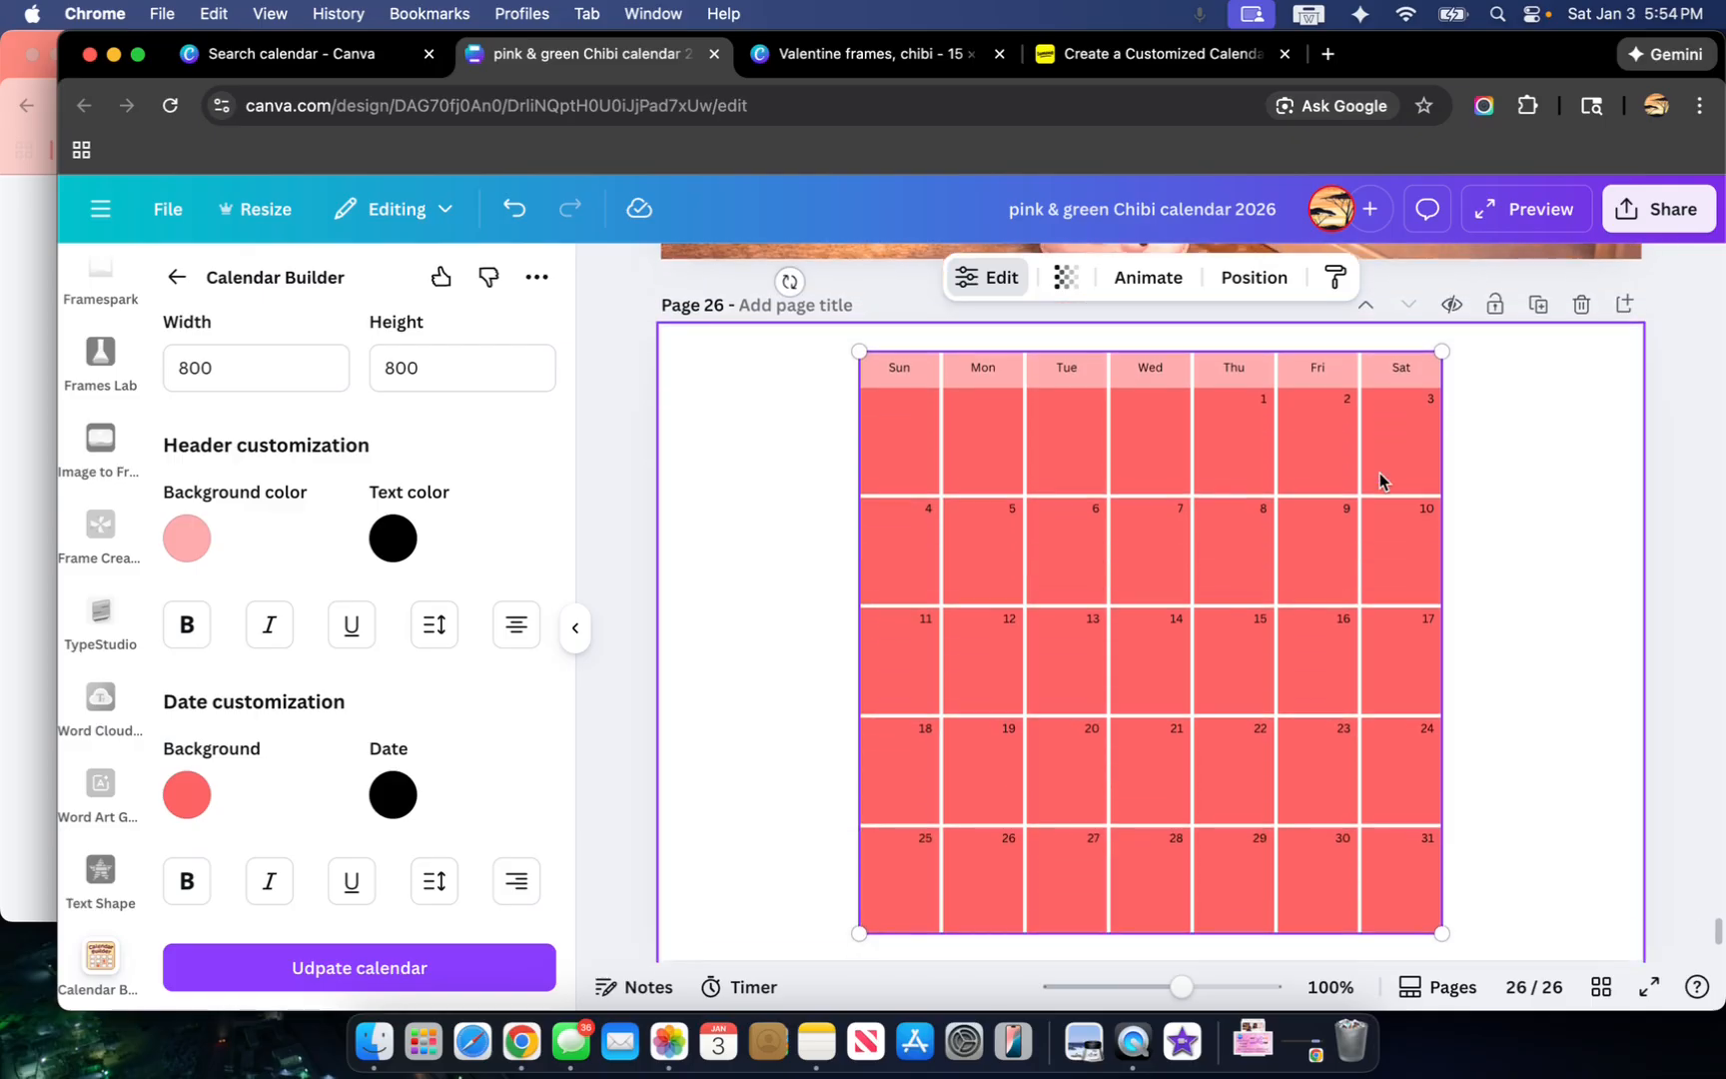
{"action": "scroll", "coordinate": [1379, 480], "scroll_direction": "down", "scroll_amount": 1}
{"action": "scroll", "coordinate": [1380, 477], "scroll_direction": "up", "scroll_amount": 2}
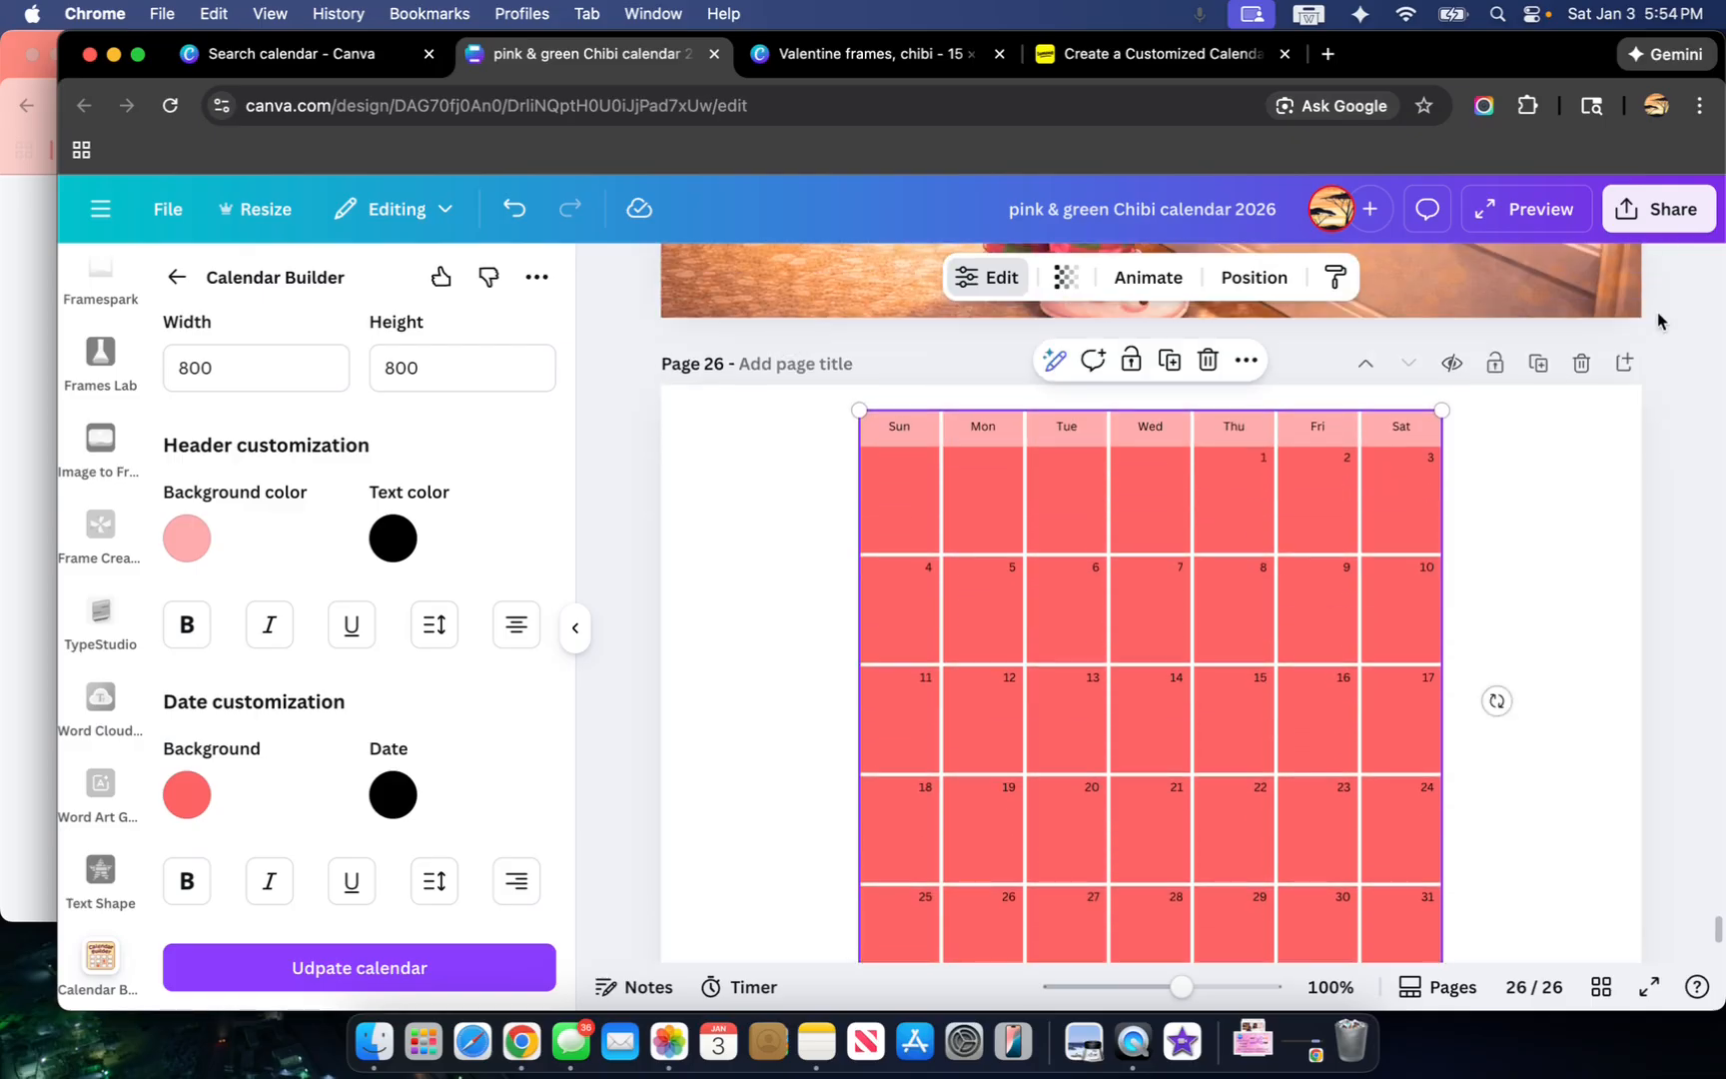
{"action": "left_click", "coordinate": [1628, 362]}
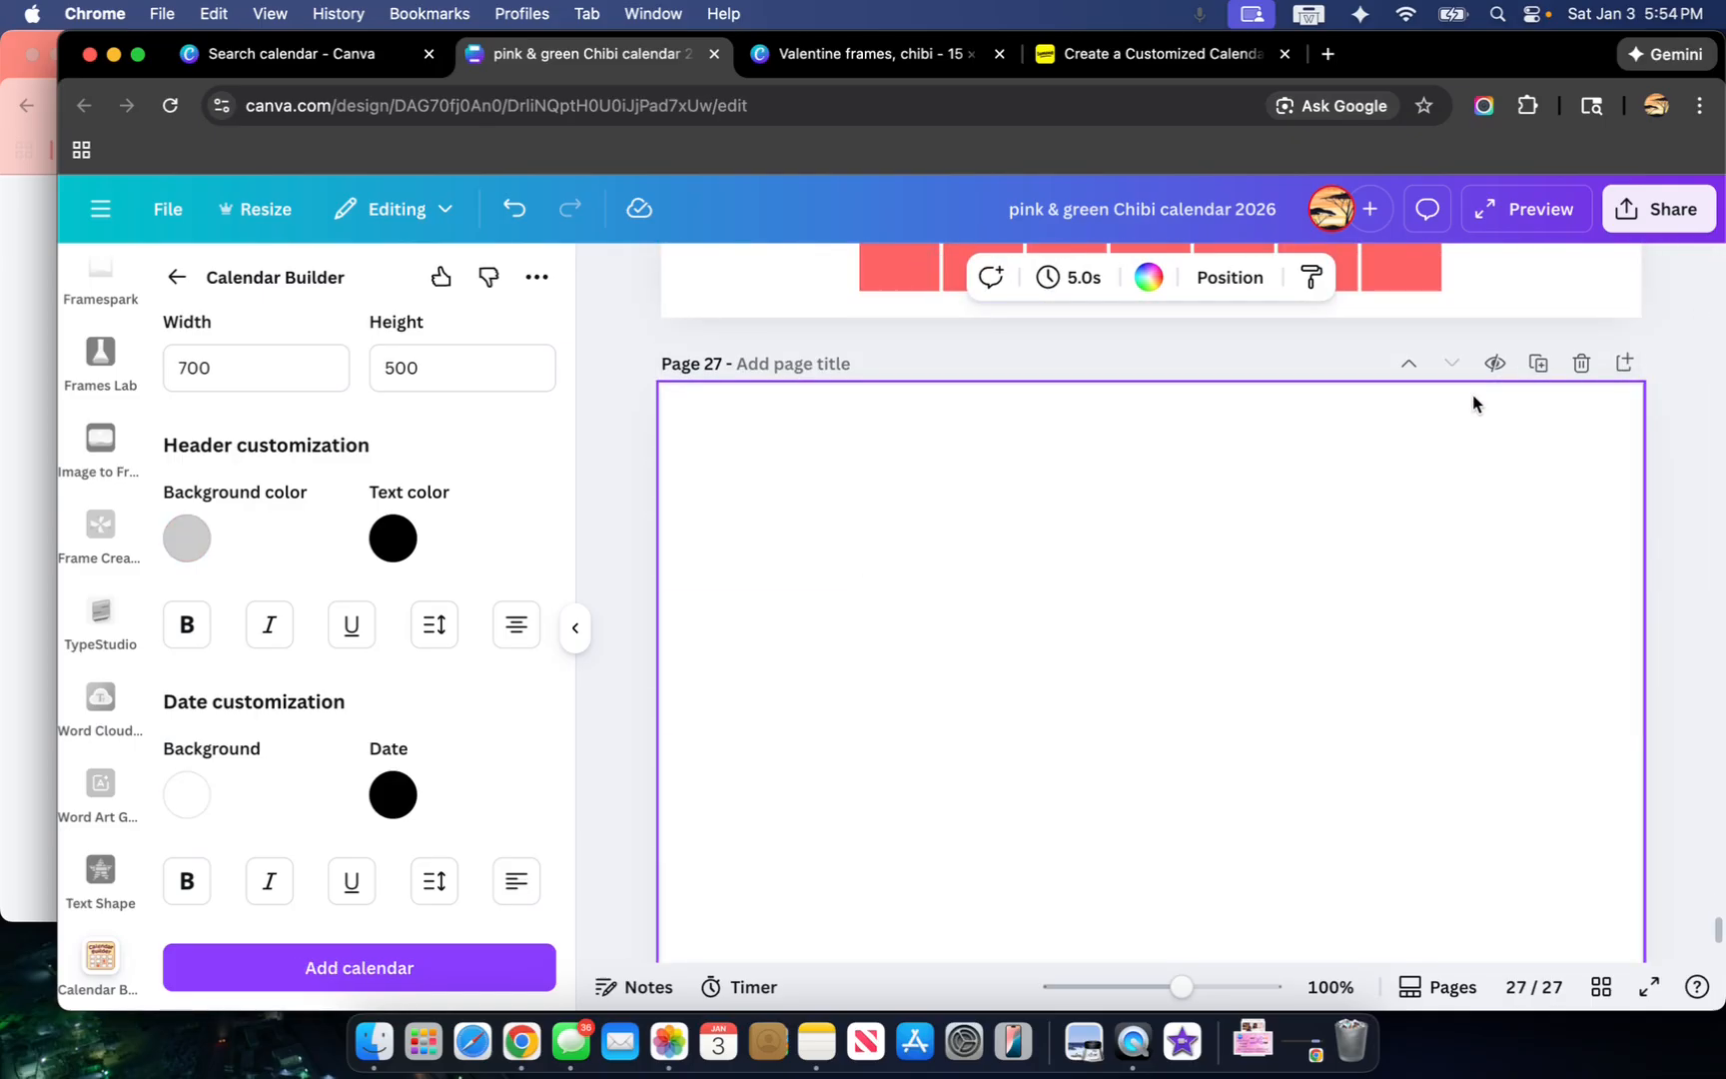
{"action": "scroll", "coordinate": [702, 501], "scroll_direction": "down", "scroll_amount": 2}
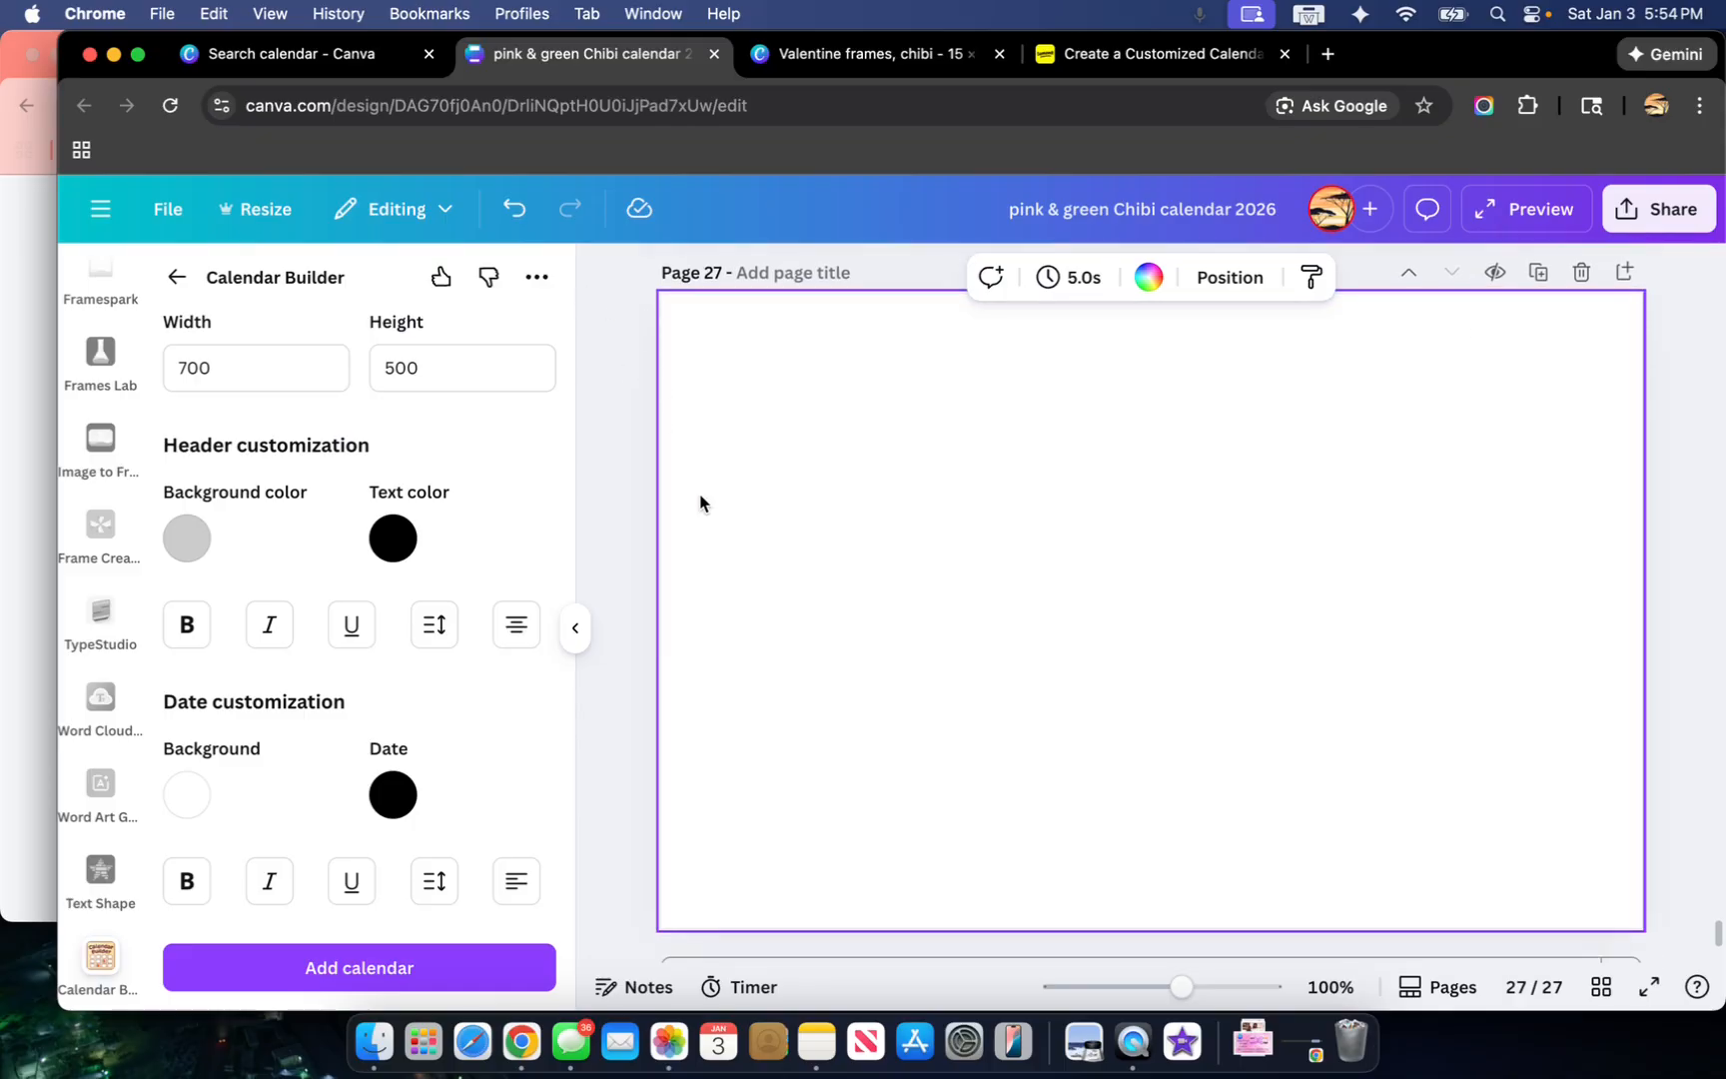
Step: Open the Calendar Maker app from the Calendar Maker results in the apps list
{"action": "scroll", "coordinate": [110, 629], "scroll_direction": "up", "scroll_amount": 10}
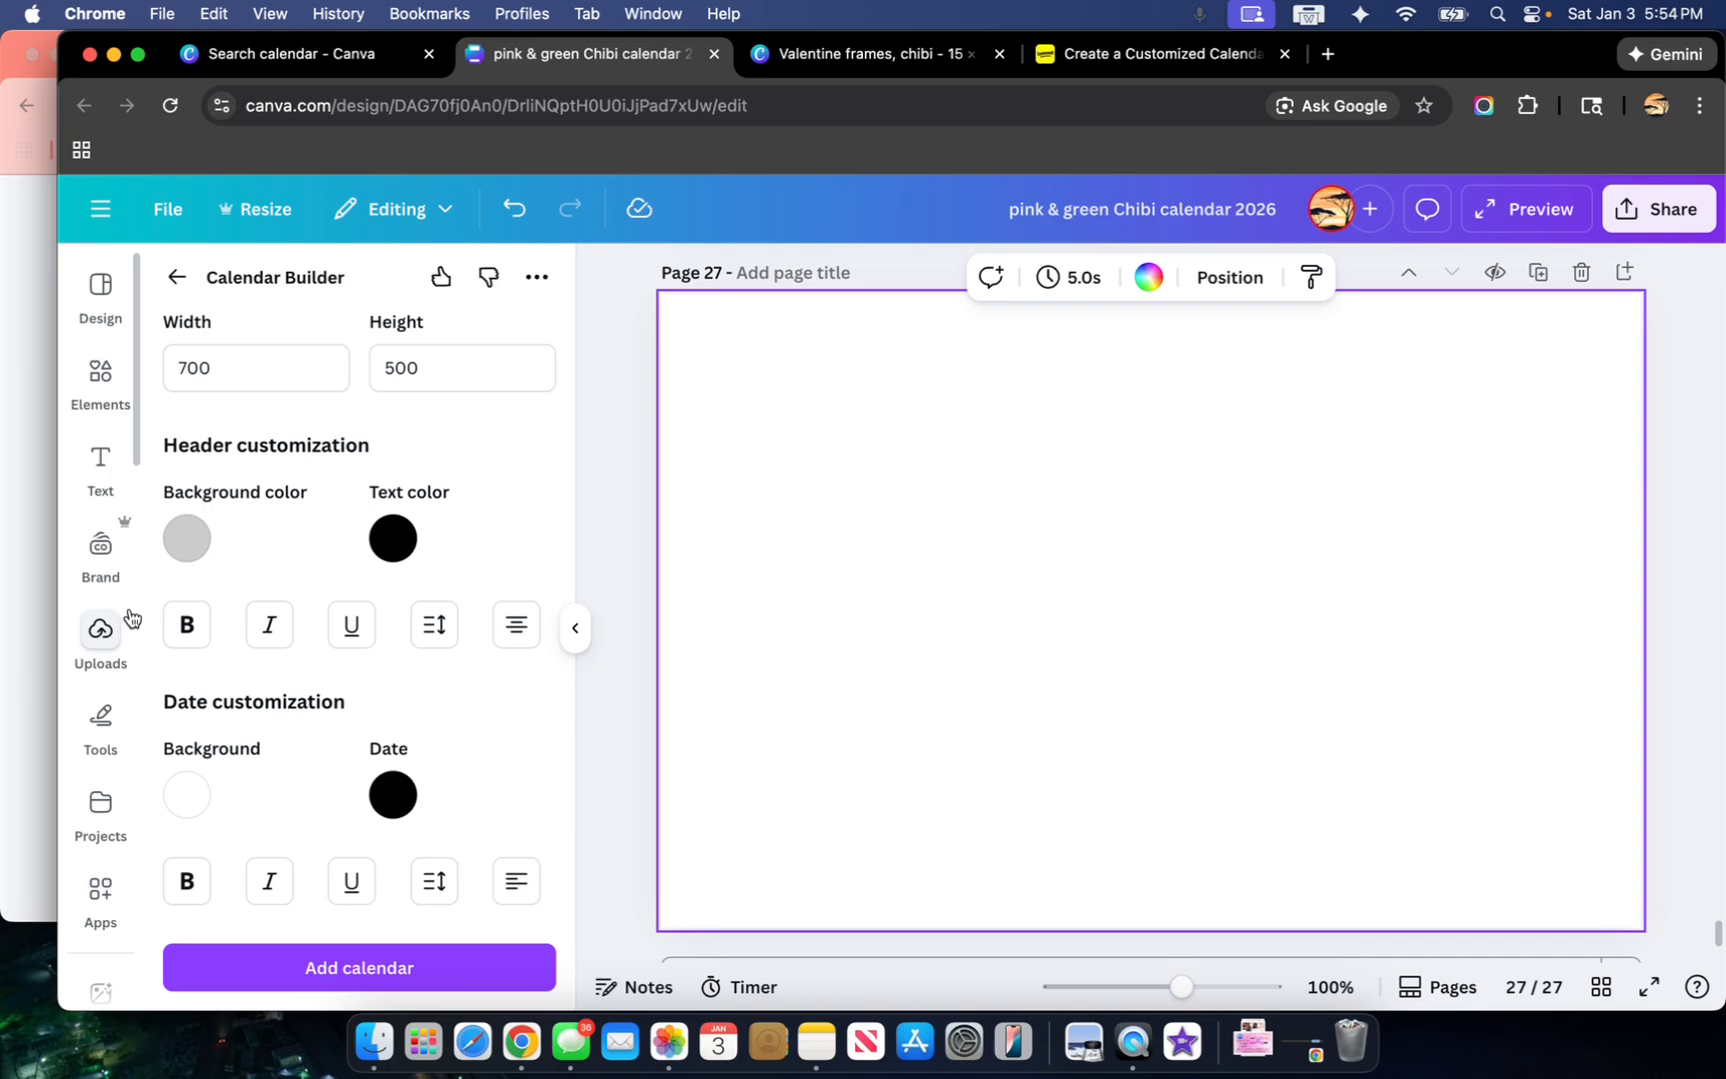
{"action": "left_click", "coordinate": [100, 888]}
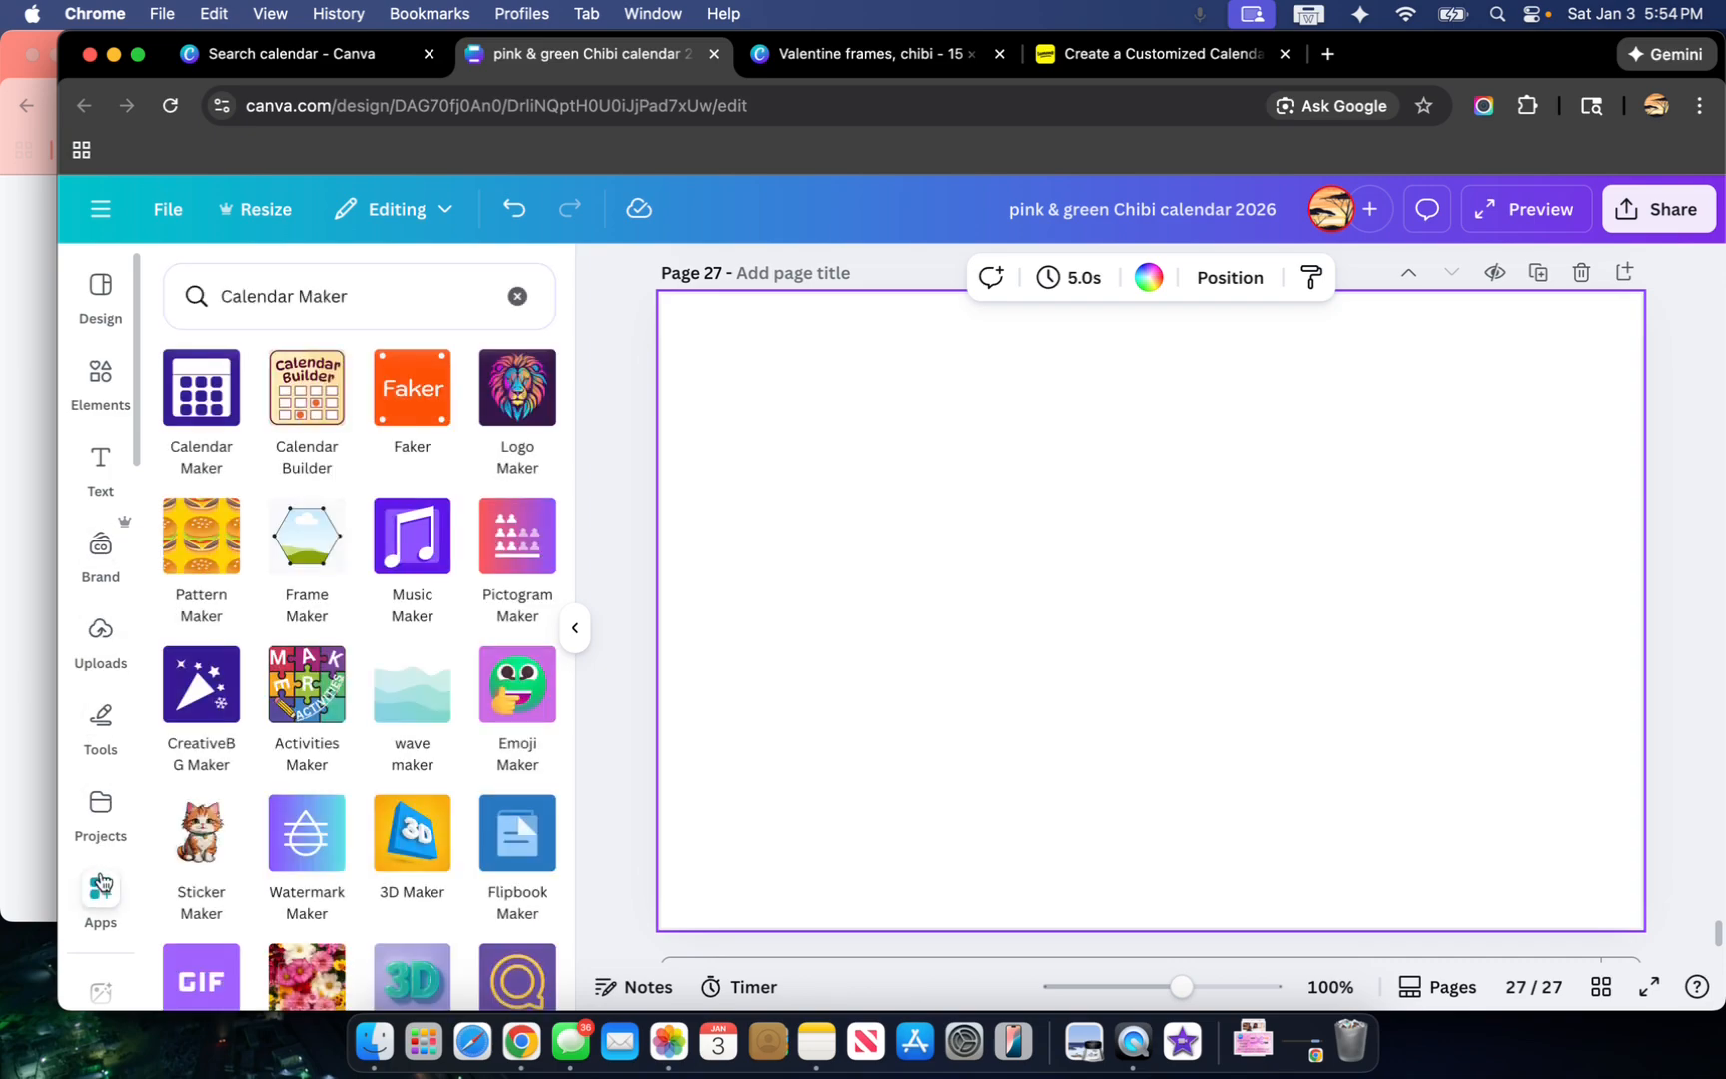
{"action": "left_click", "coordinate": [215, 428]}
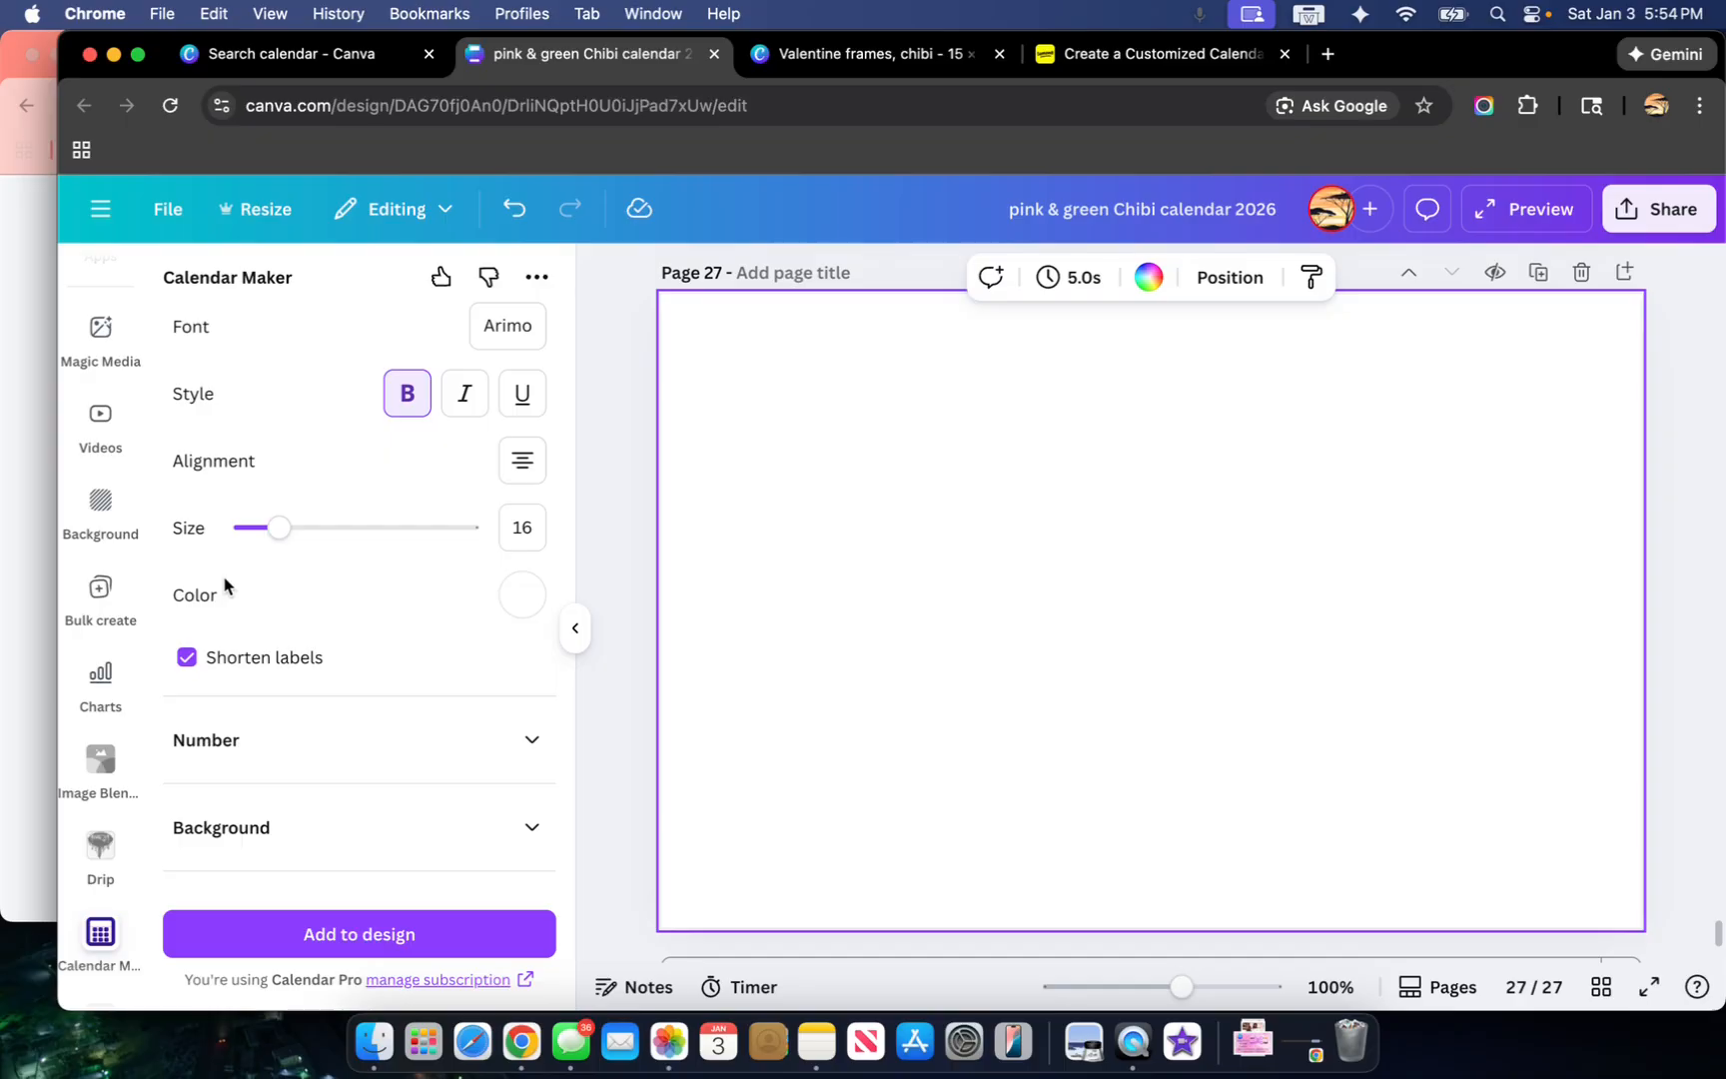
Step: Examine the Calendar Maker Pro plans on the external subscription page, reloading it, and return to the calendar design
{"action": "left_click", "coordinate": [399, 983]}
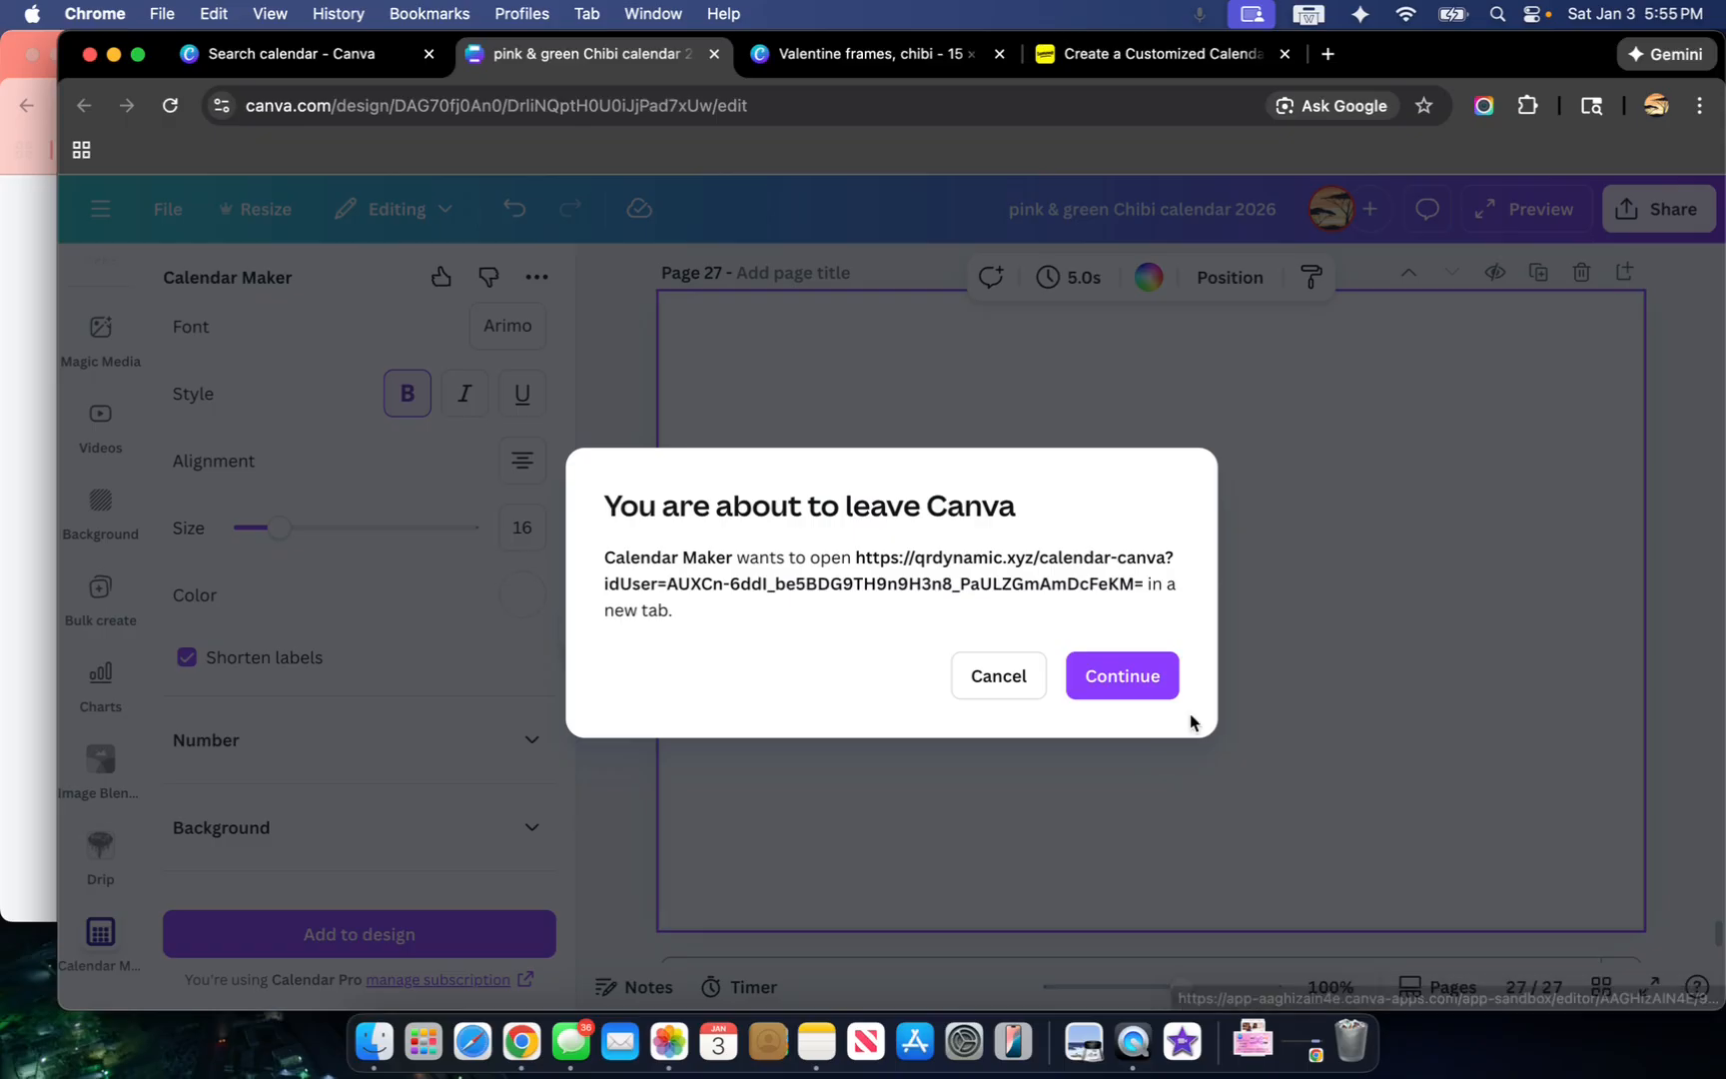
{"action": "left_click", "coordinate": [1160, 676]}
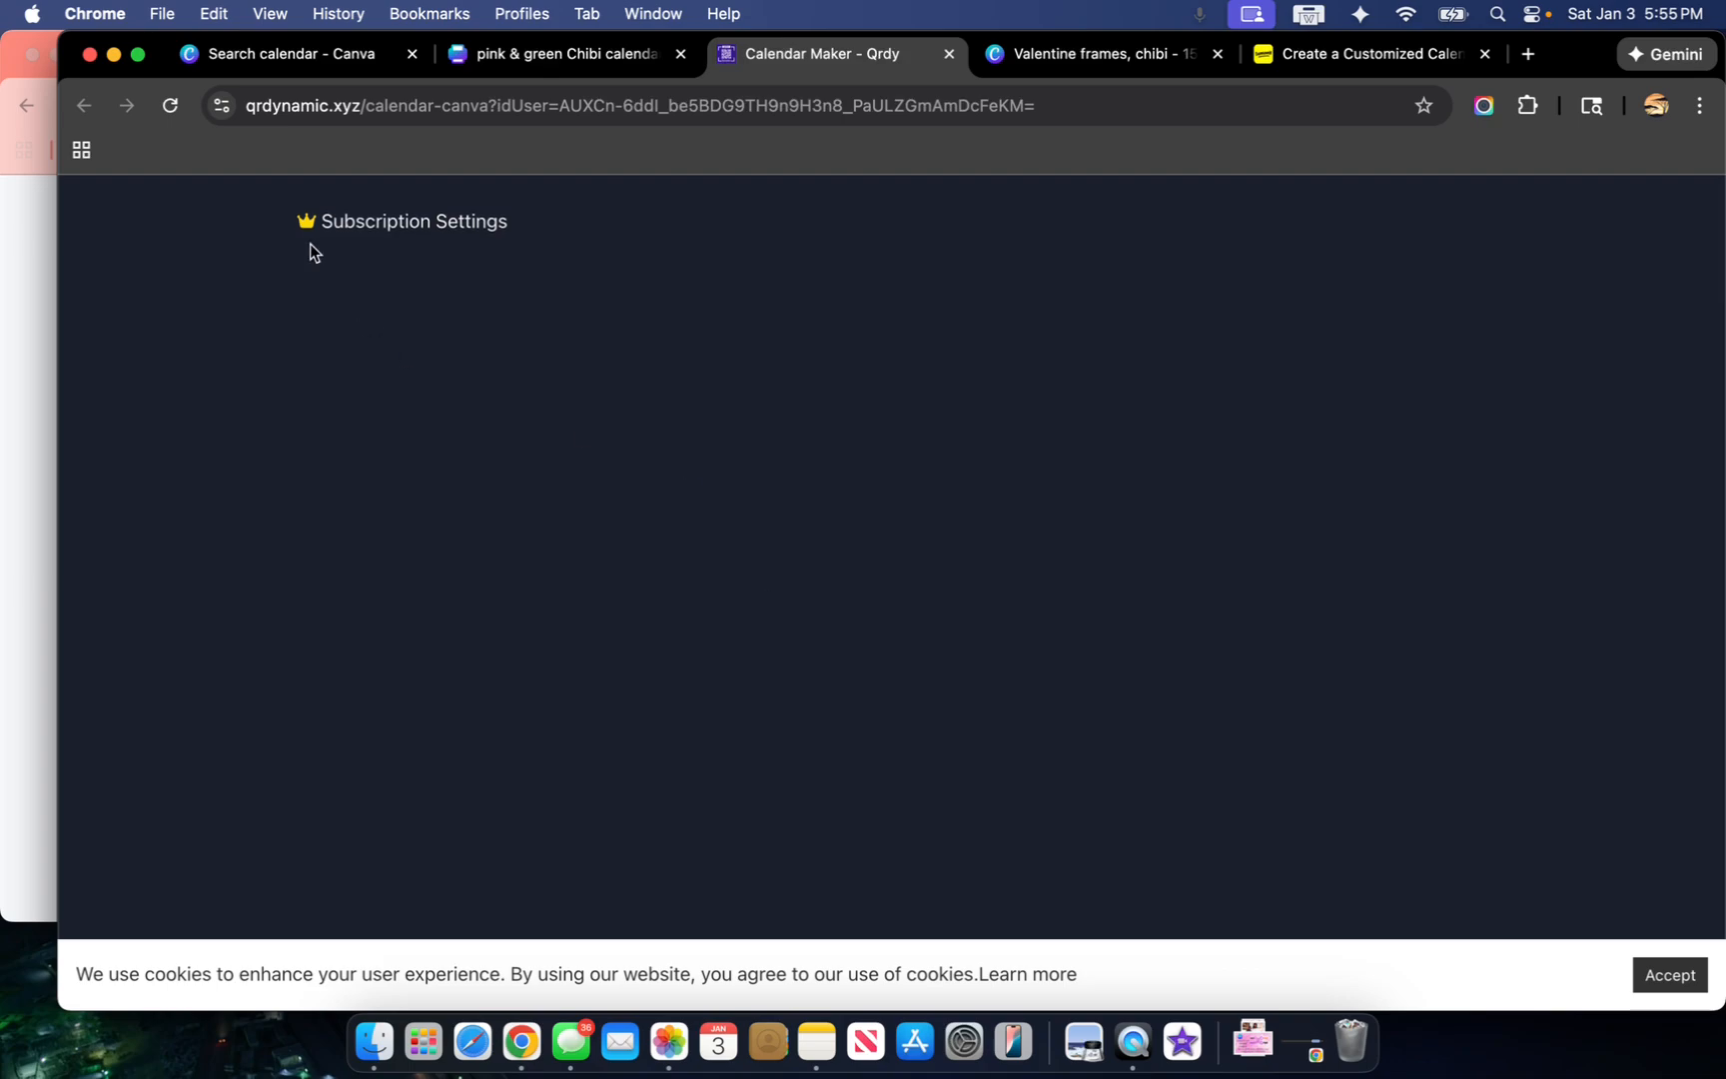
{"action": "left_click", "coordinate": [176, 107]}
{"action": "left_click", "coordinate": [175, 111]}
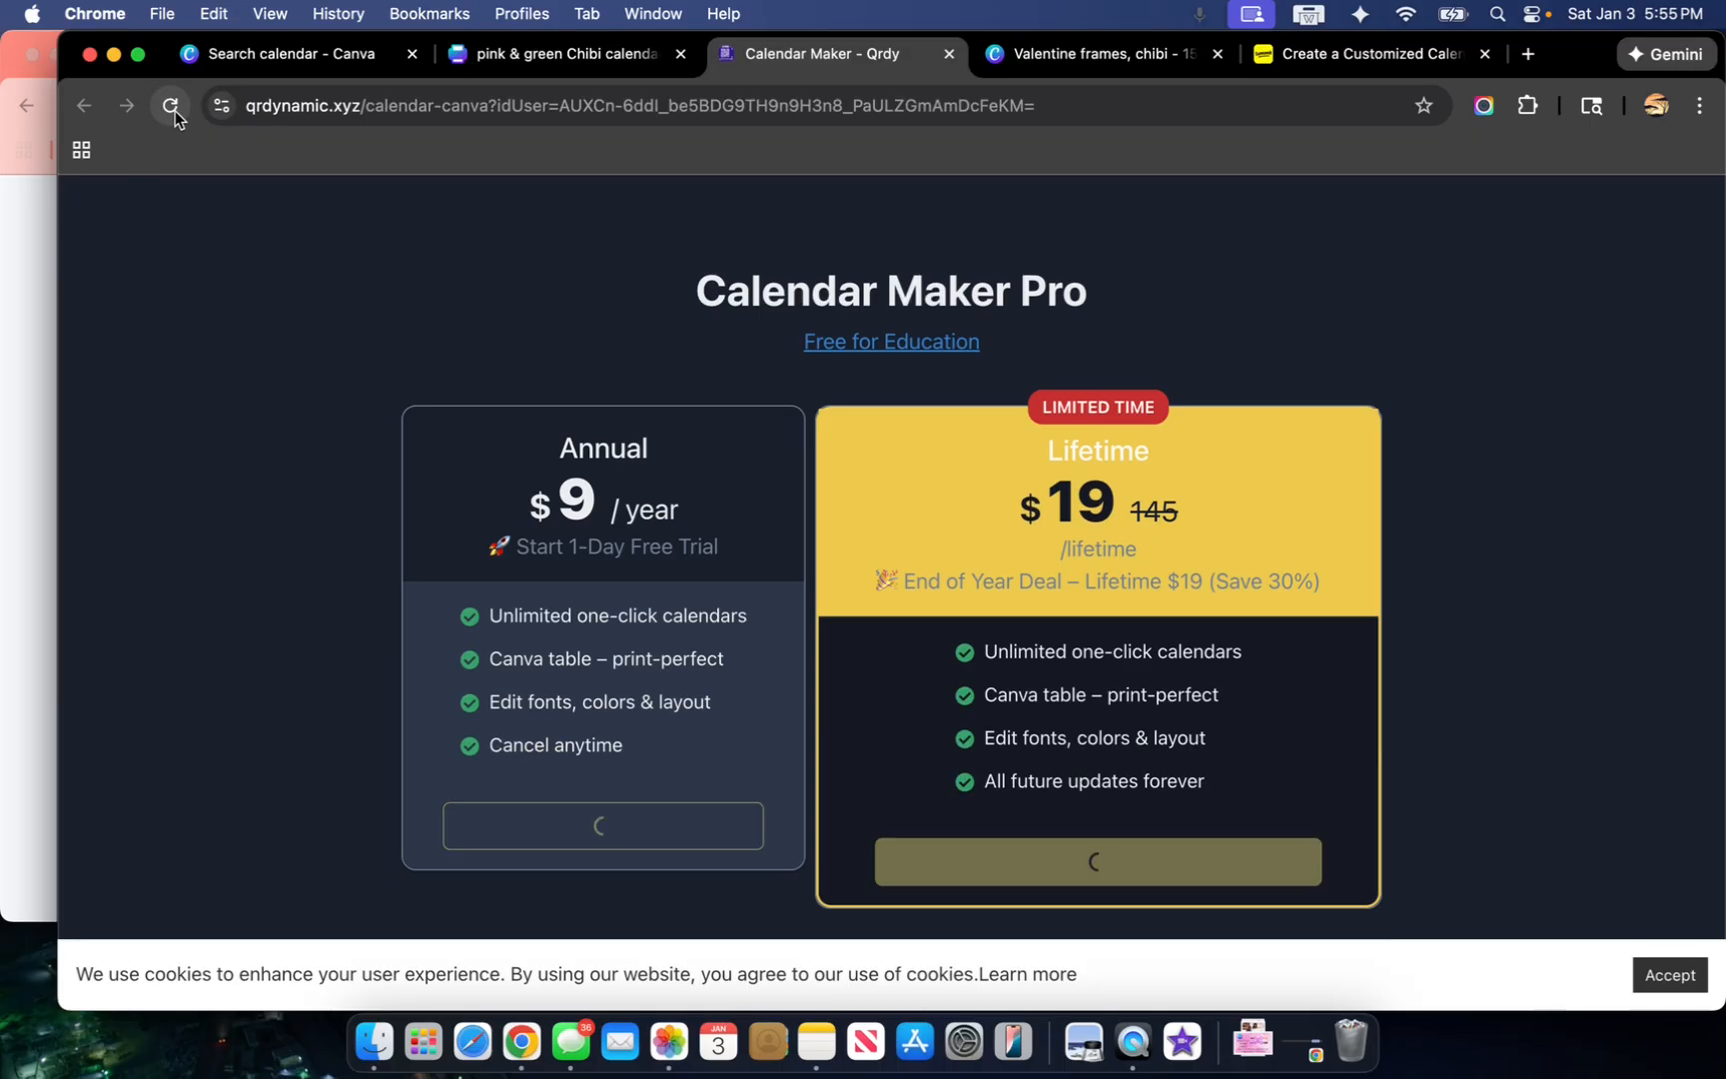
{"action": "left_click", "coordinate": [949, 54]}
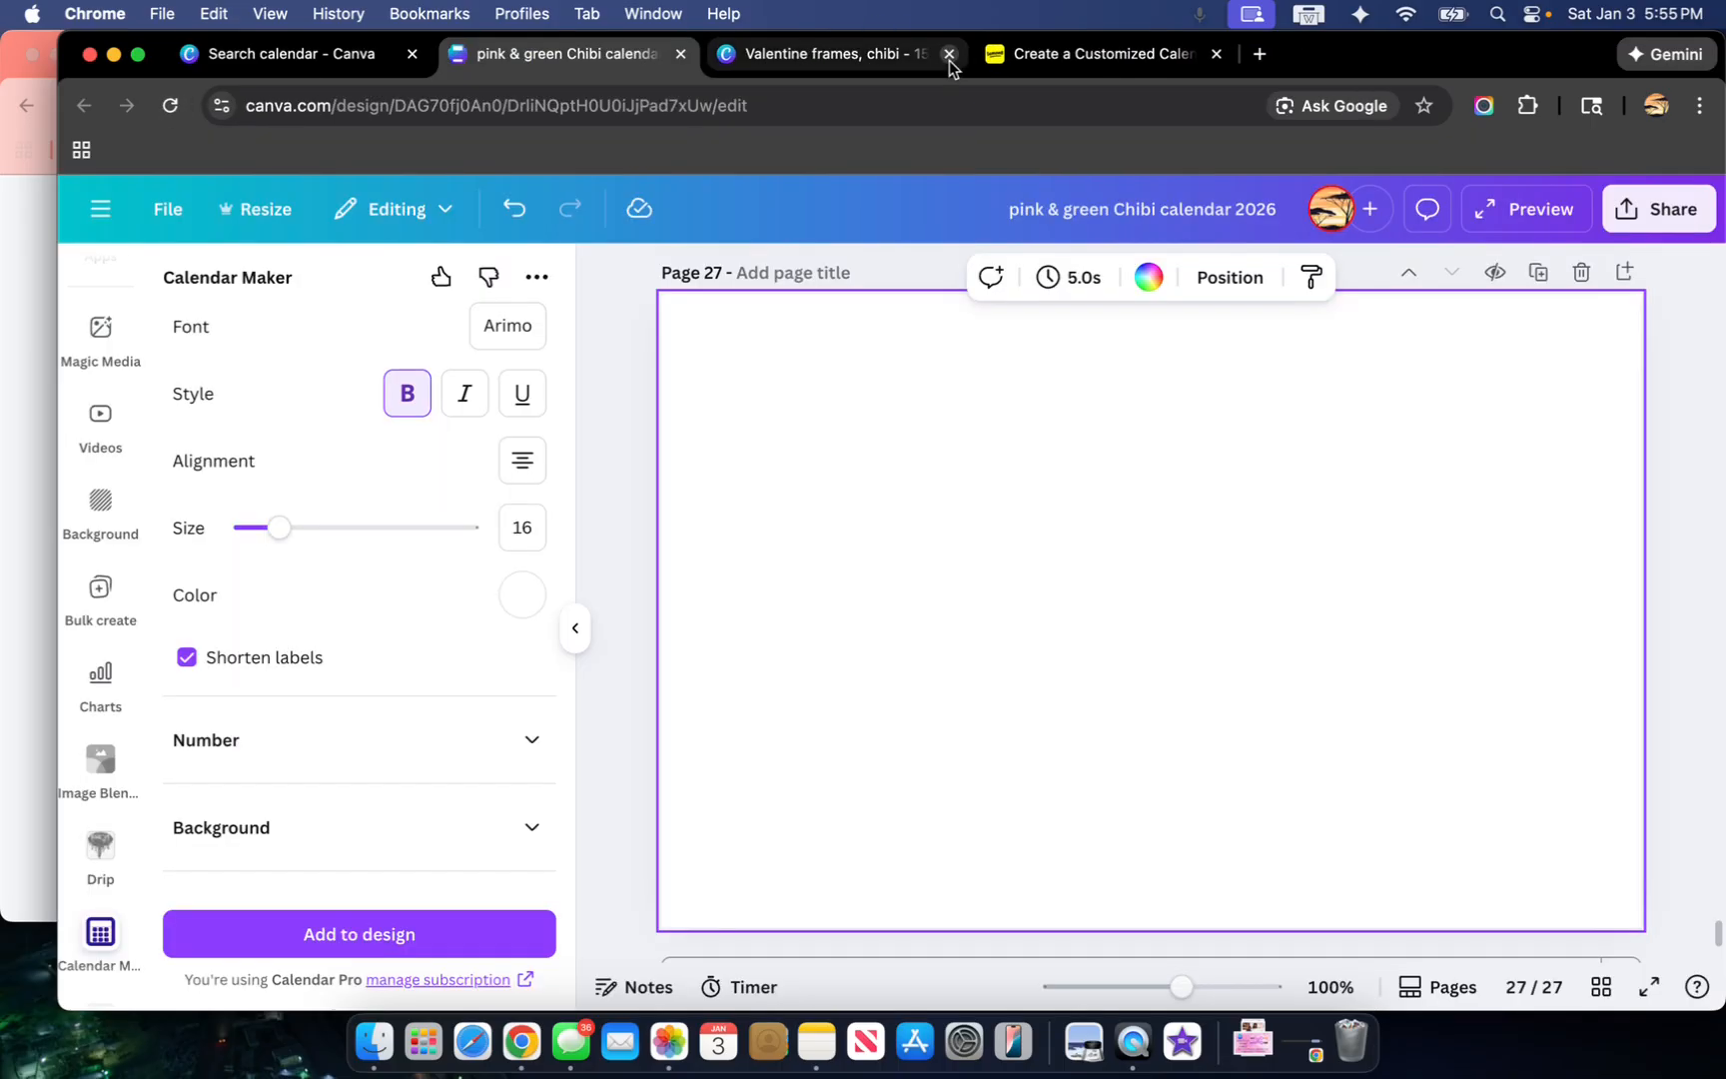
Step: Review Calendar Maker's Month, Week and Custom options, including adding all months, and return to the monthly setup
{"action": "scroll", "coordinate": [383, 528], "scroll_direction": "up", "scroll_amount": 3}
{"action": "scroll", "coordinate": [382, 528], "scroll_direction": "up", "scroll_amount": 5}
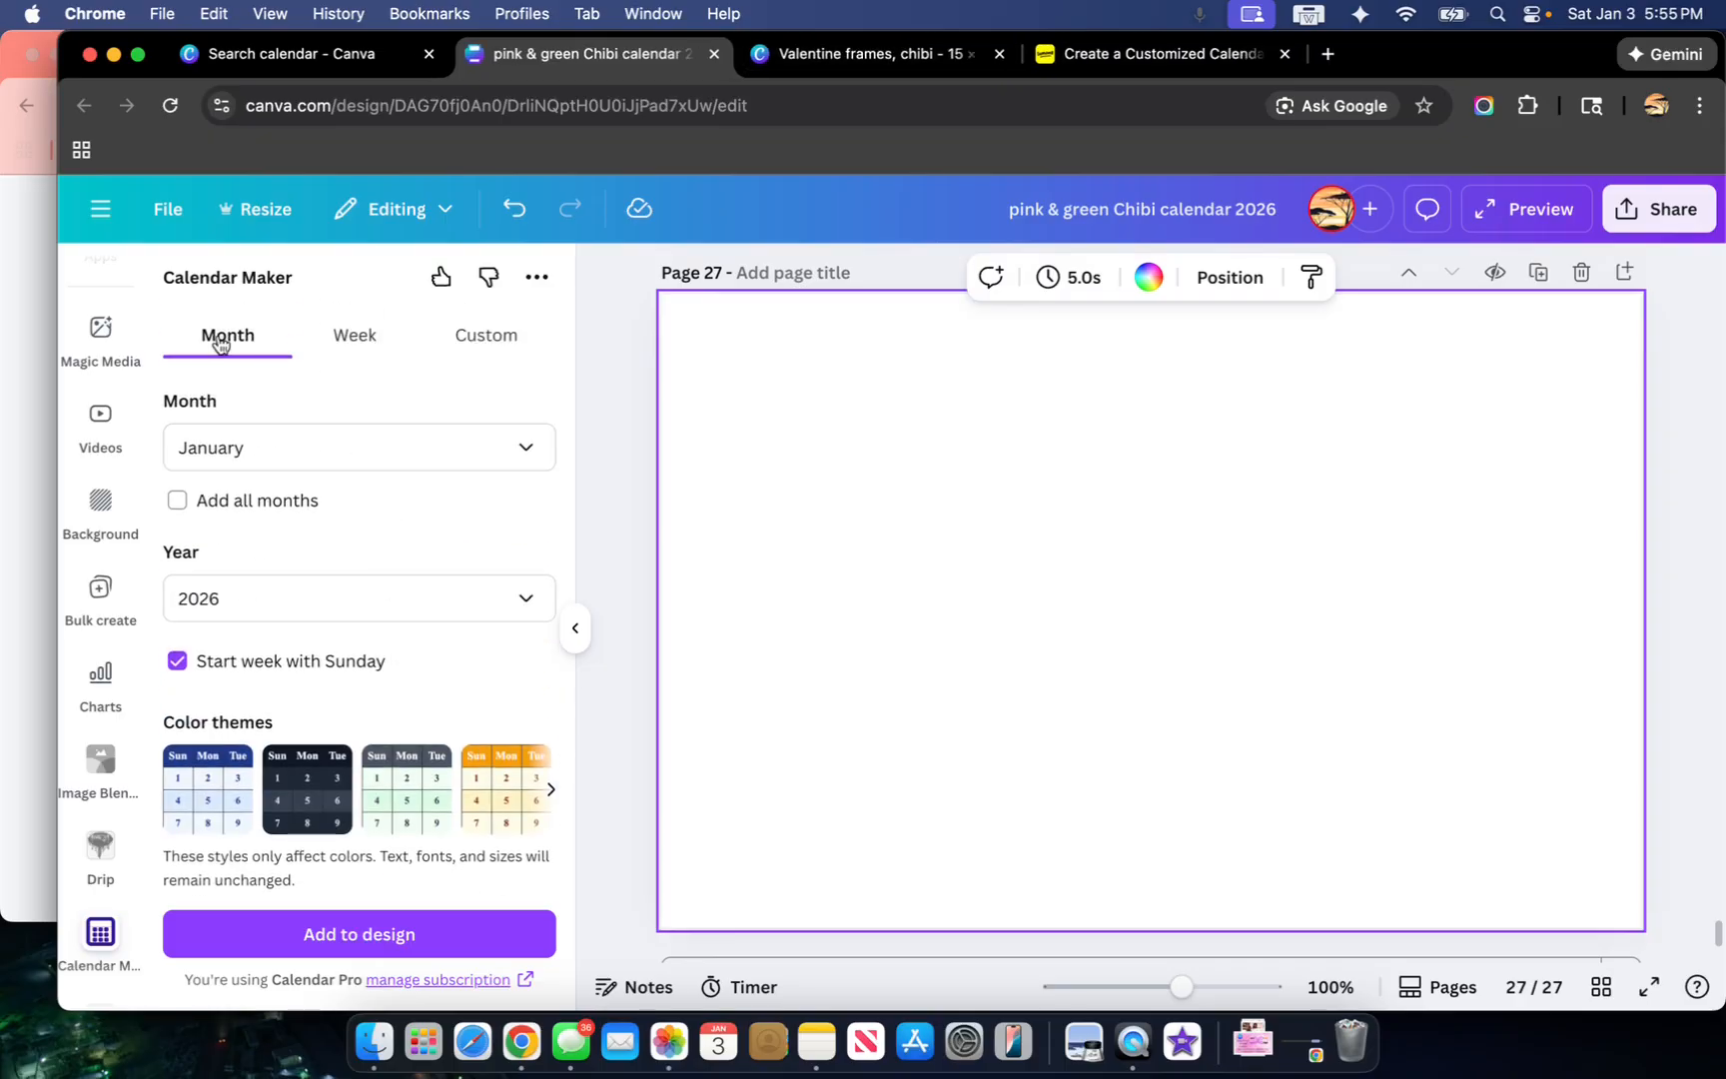
{"action": "left_click", "coordinate": [350, 340]}
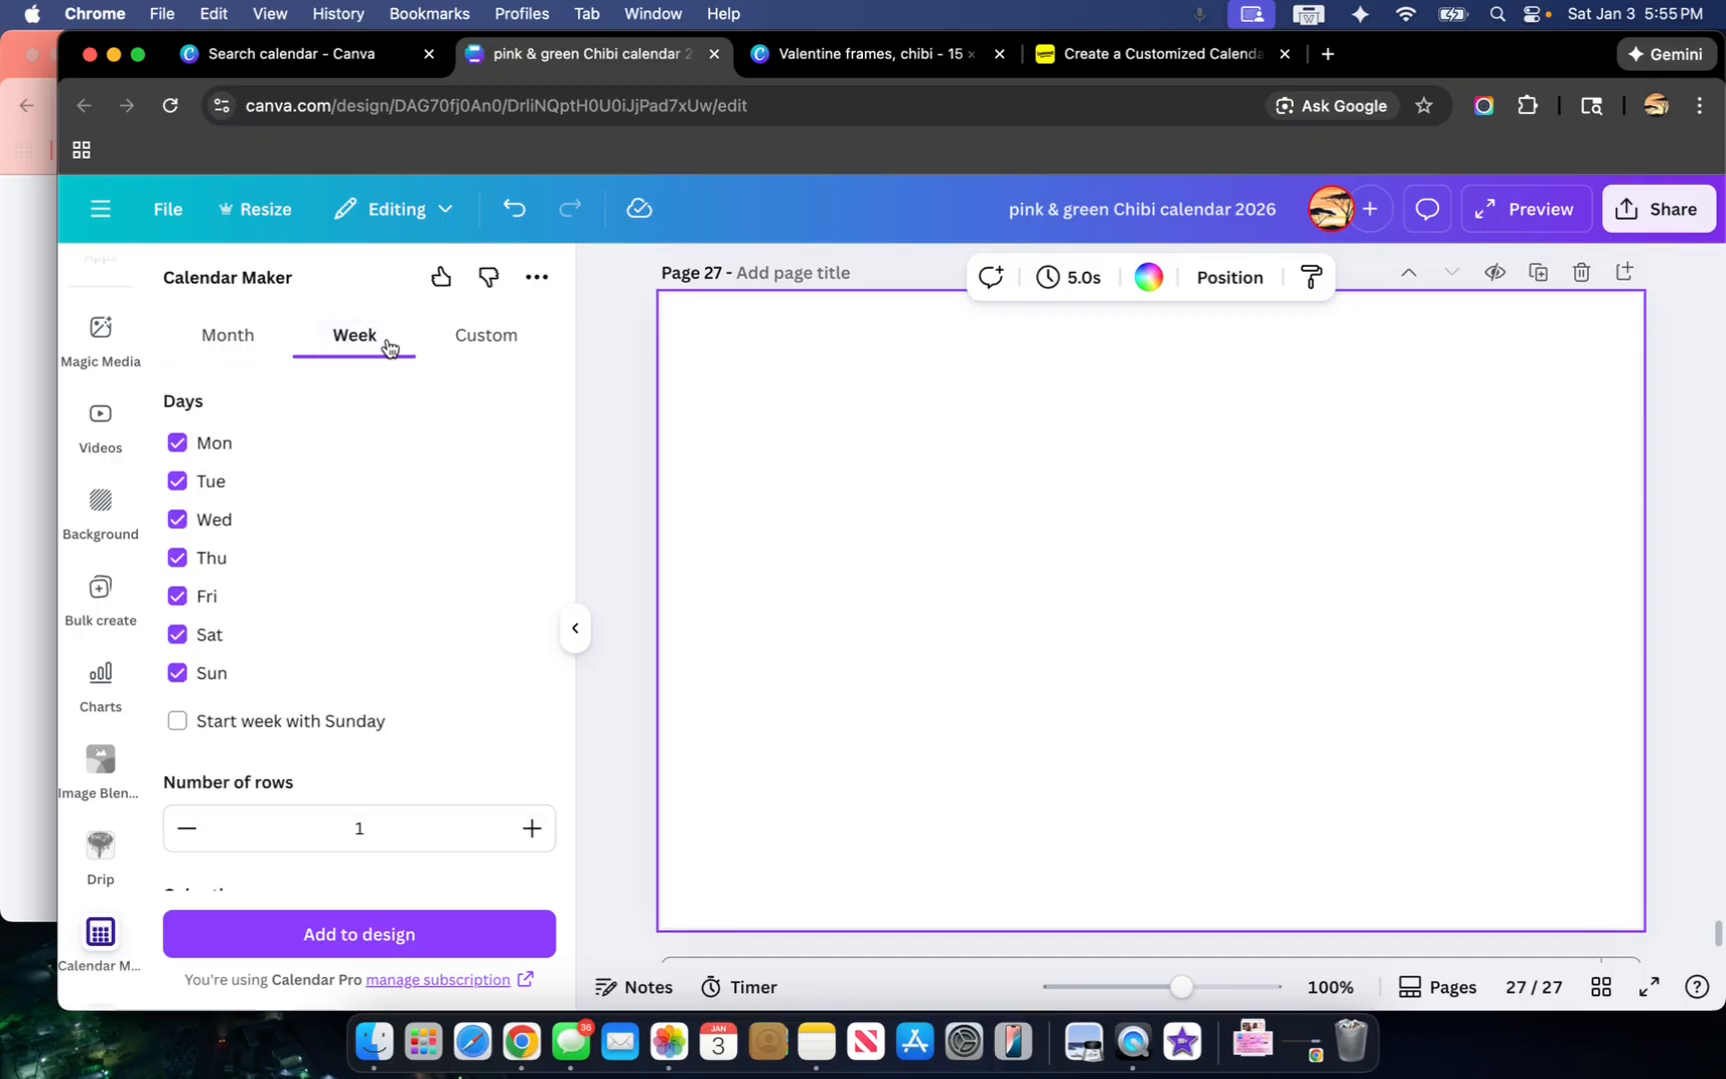
{"action": "left_click", "coordinate": [480, 340]}
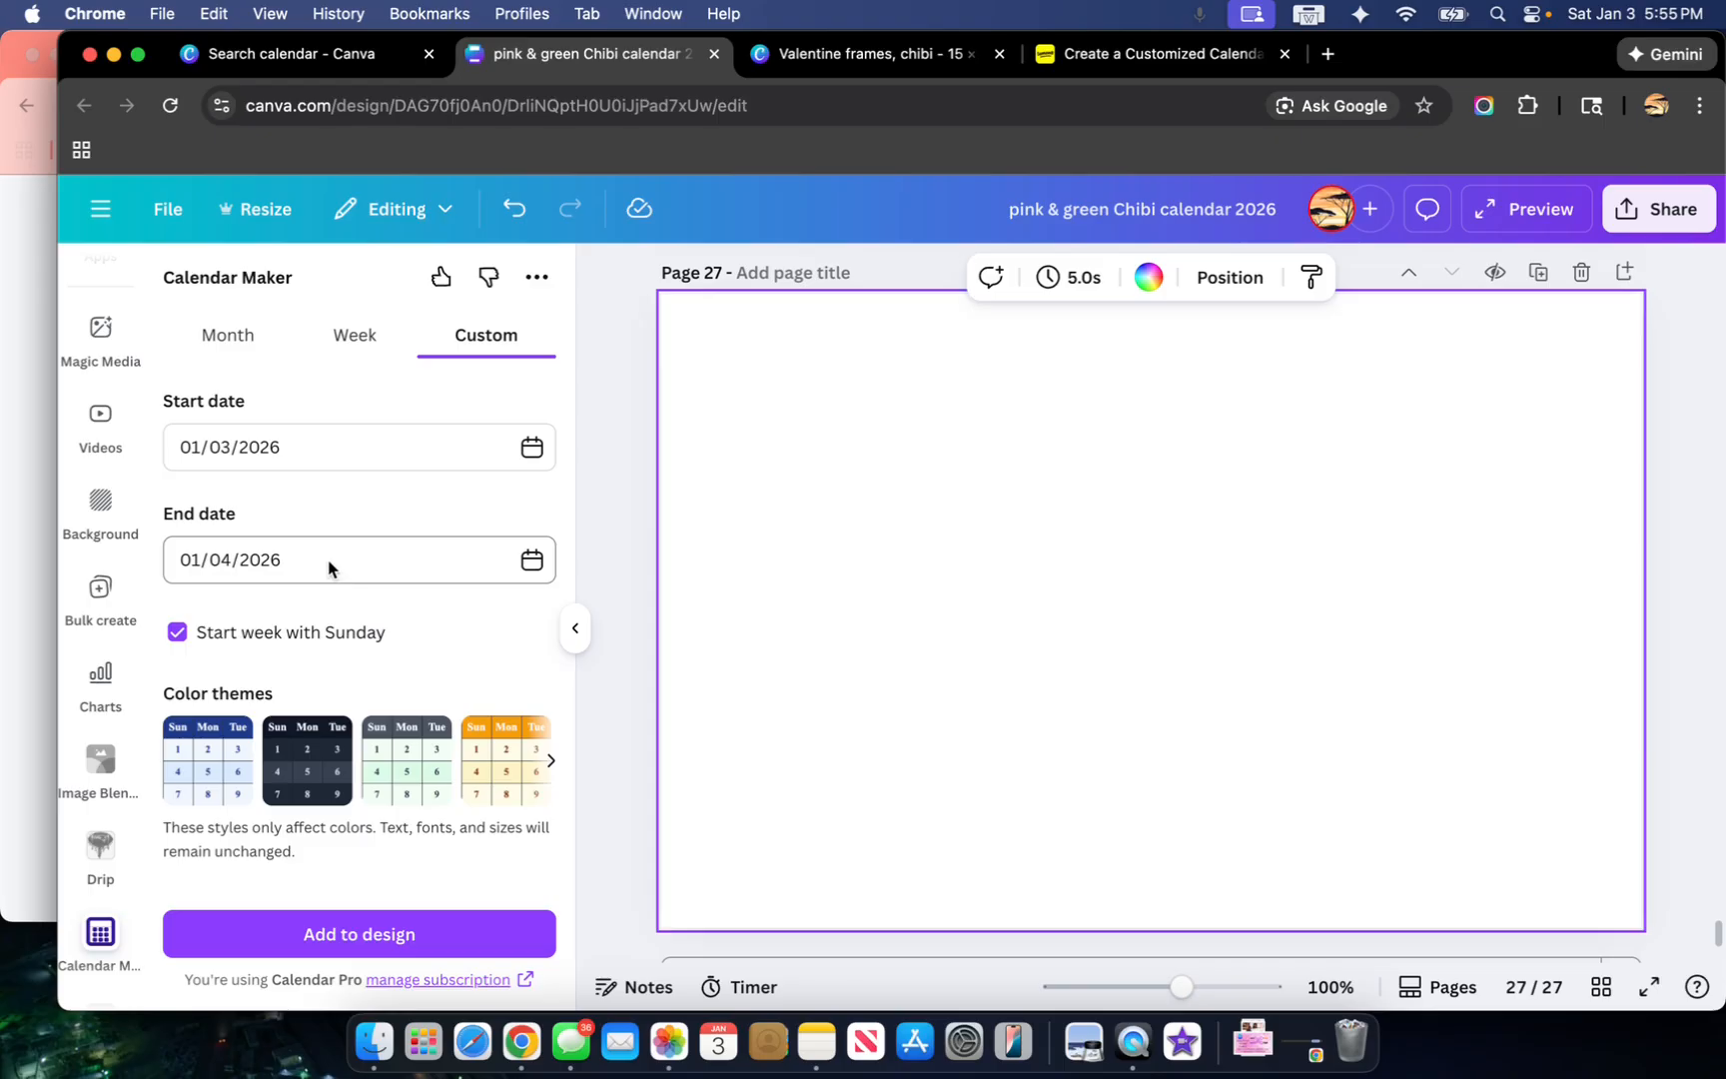
{"action": "left_click", "coordinate": [231, 347]}
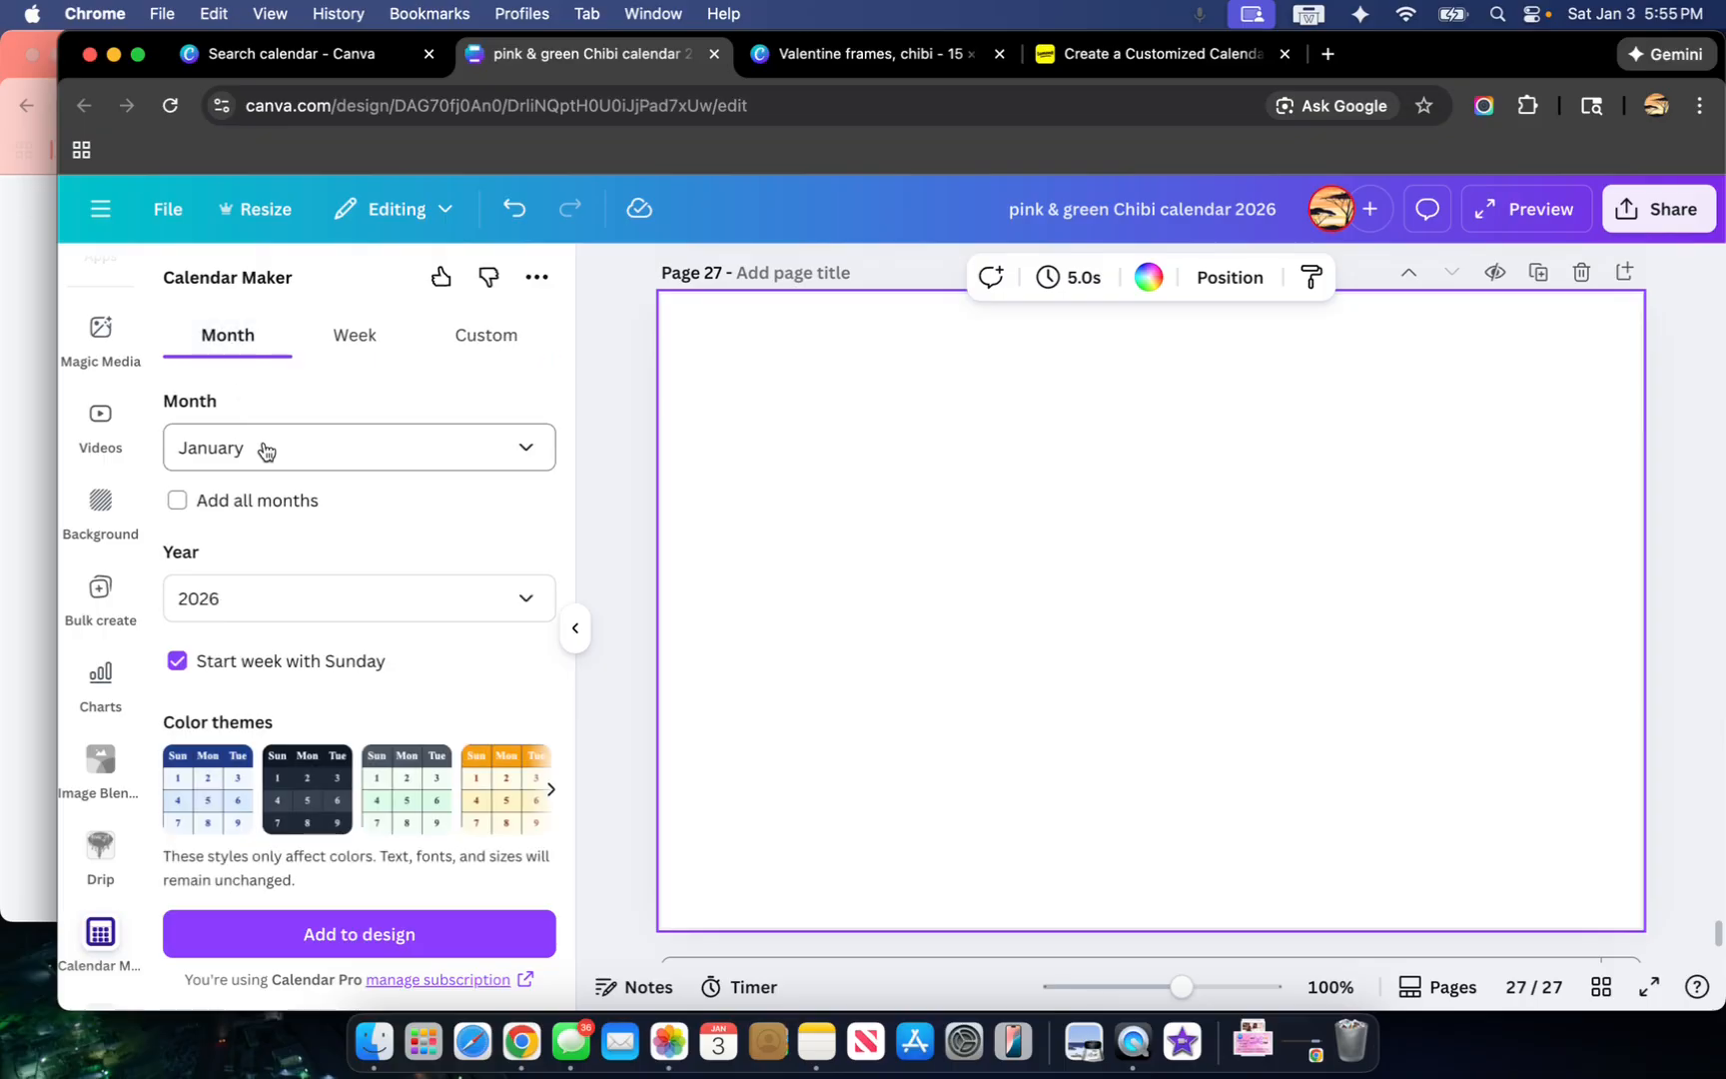
{"action": "left_click", "coordinate": [178, 502]}
{"action": "left_click", "coordinate": [177, 504]}
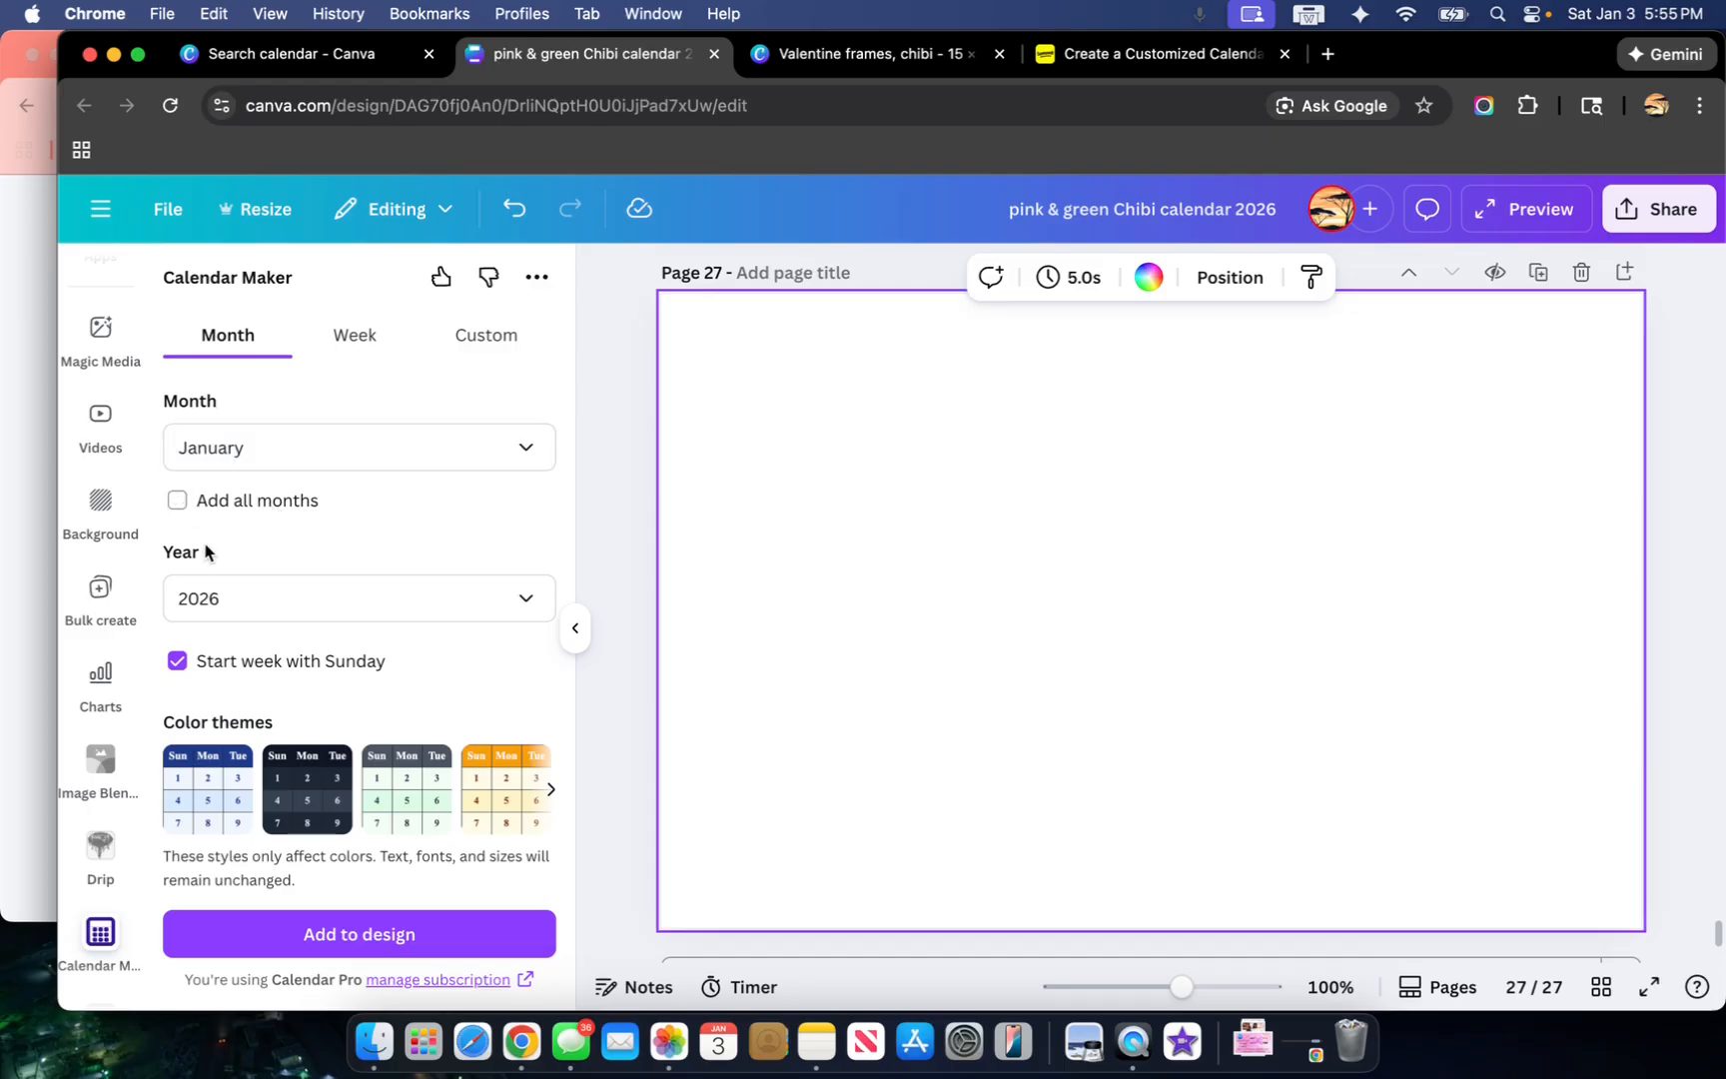
Step: Apply the pink color theme with the pink header to the January 2026 calendar
{"action": "scroll", "coordinate": [218, 600], "scroll_direction": "down", "scroll_amount": 2}
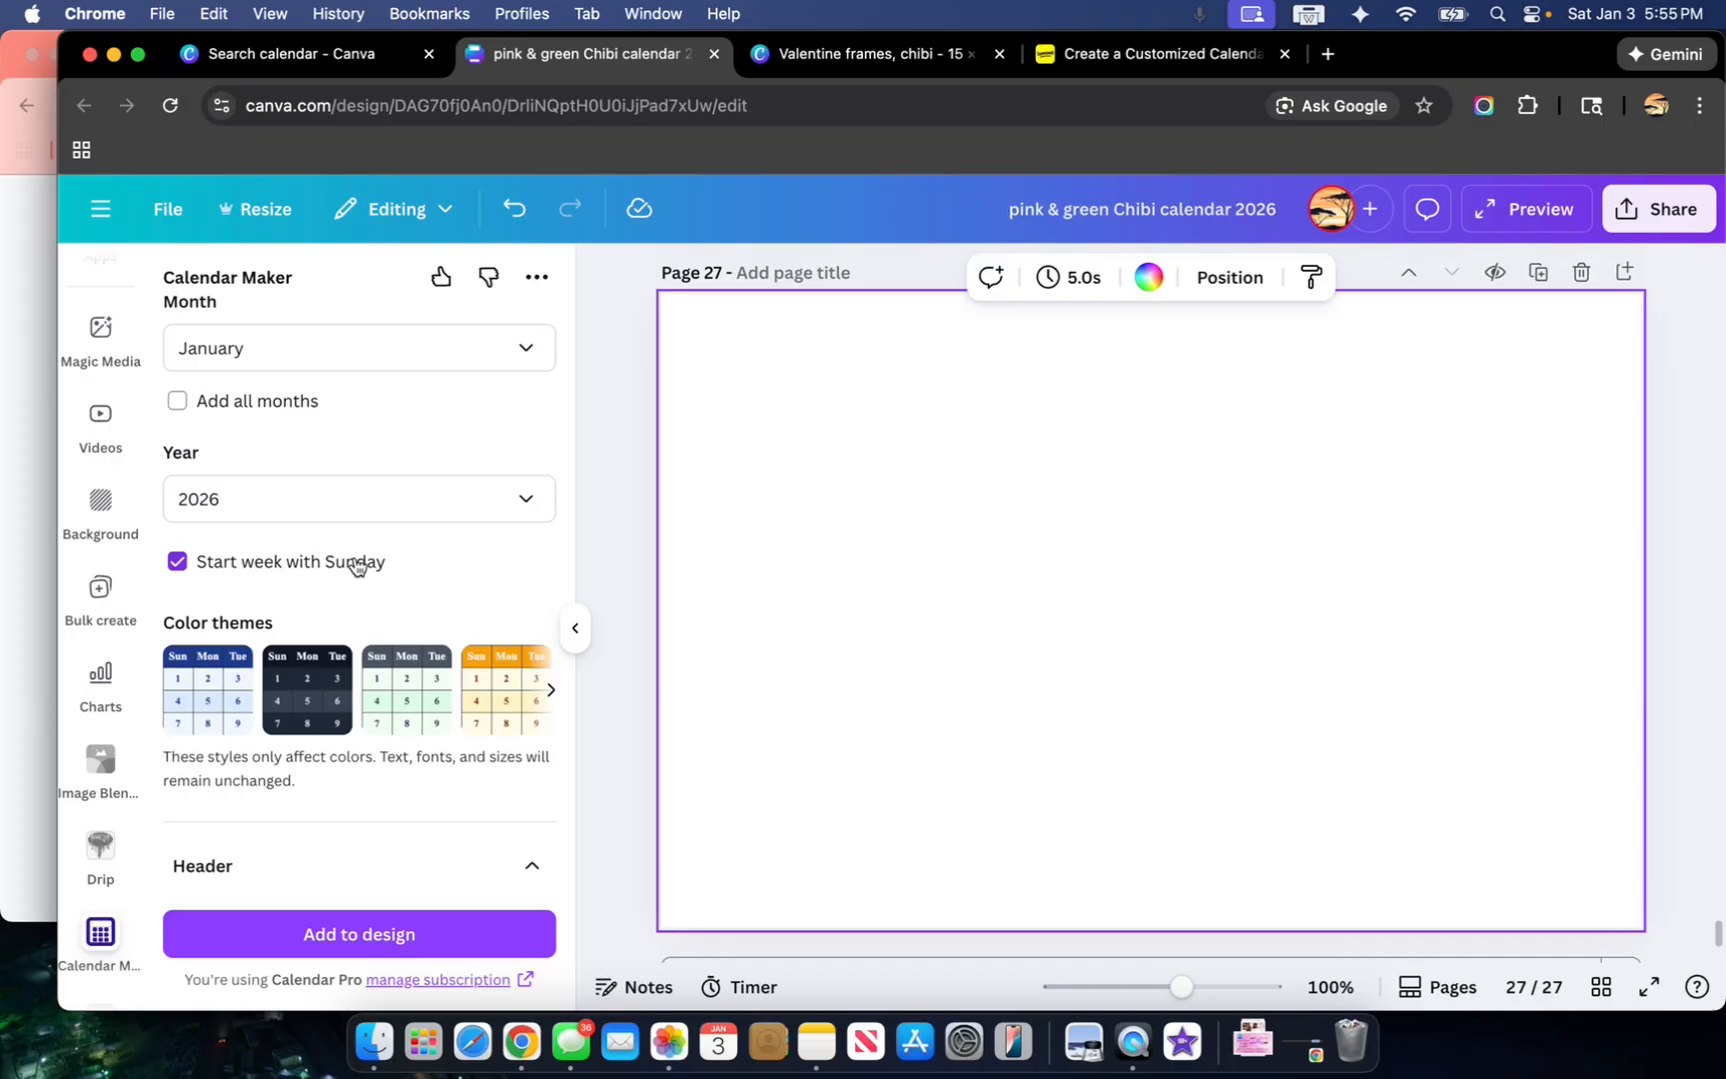
{"action": "scroll", "coordinate": [356, 567], "scroll_direction": "down", "scroll_amount": 1}
{"action": "scroll", "coordinate": [357, 568], "scroll_direction": "down", "scroll_amount": 2}
{"action": "scroll", "coordinate": [360, 588], "scroll_direction": "right", "scroll_amount": 1}
{"action": "scroll", "coordinate": [359, 588], "scroll_direction": "right", "scroll_amount": 1}
{"action": "scroll", "coordinate": [358, 584], "scroll_direction": "right", "scroll_amount": 4}
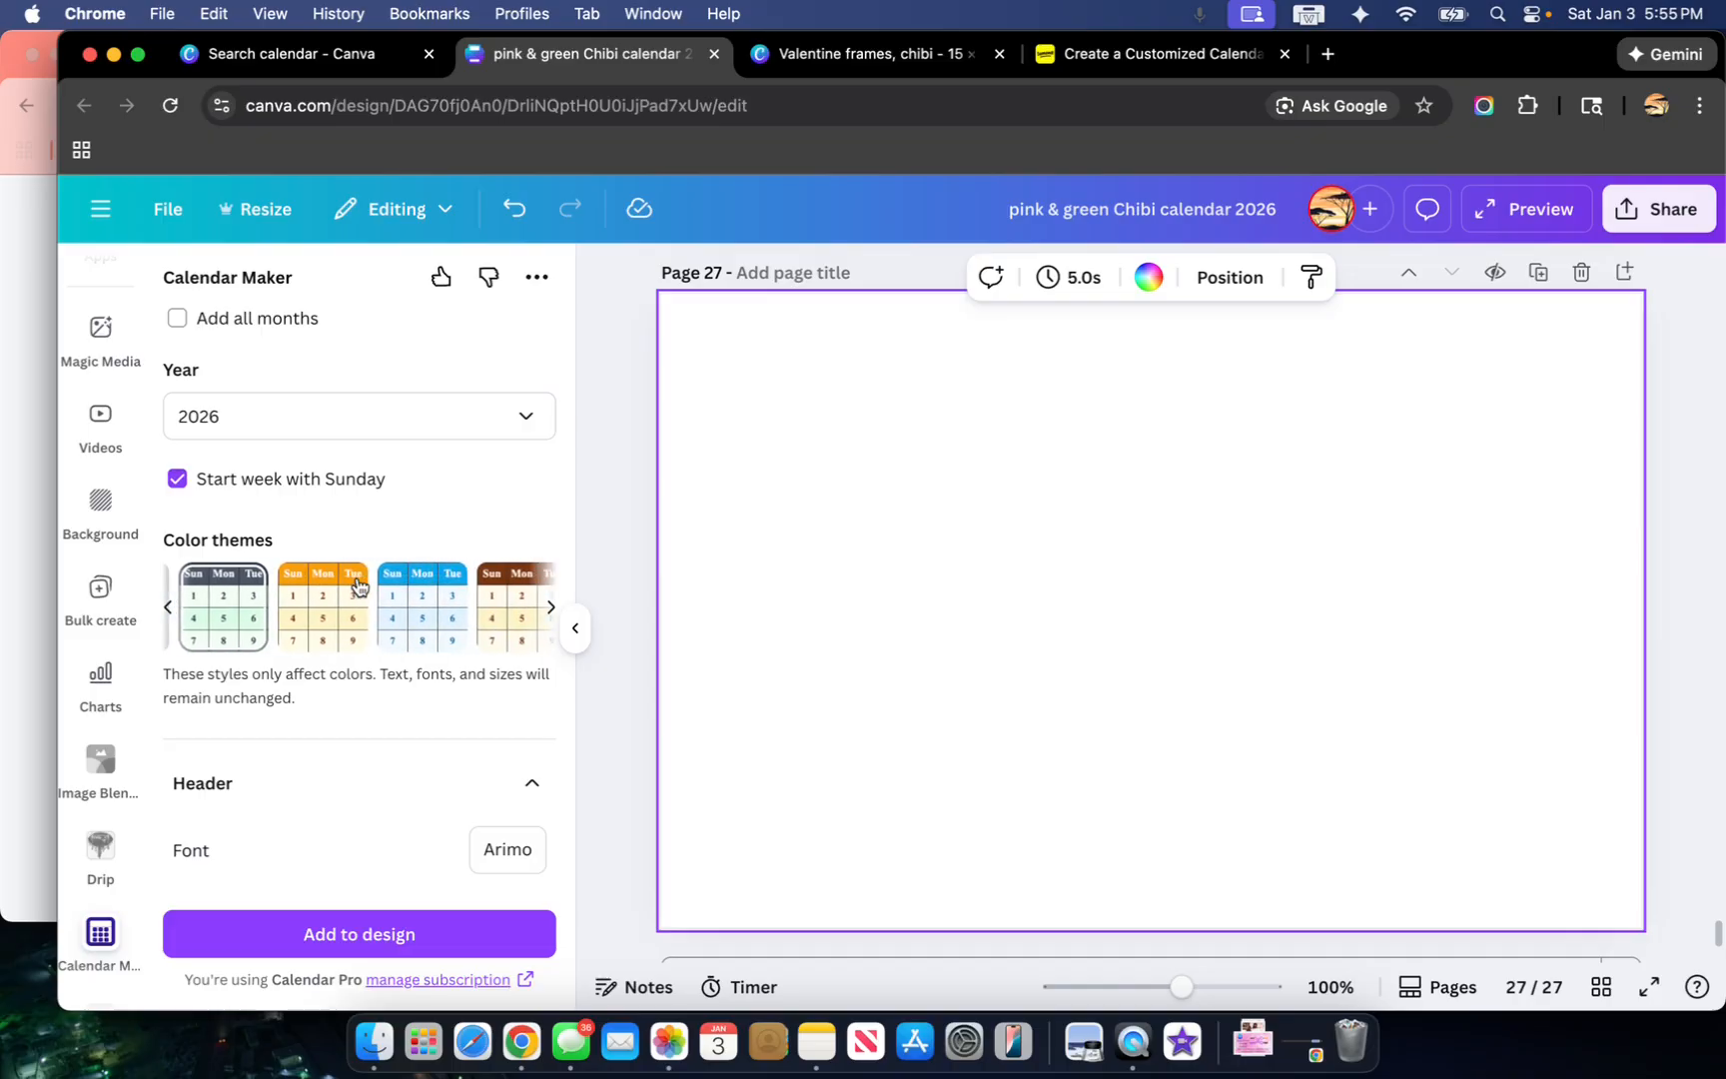
{"action": "scroll", "coordinate": [360, 587], "scroll_direction": "right", "scroll_amount": 1}
{"action": "scroll", "coordinate": [359, 588], "scroll_direction": "left", "scroll_amount": 1}
{"action": "scroll", "coordinate": [359, 587], "scroll_direction": "right", "scroll_amount": 1}
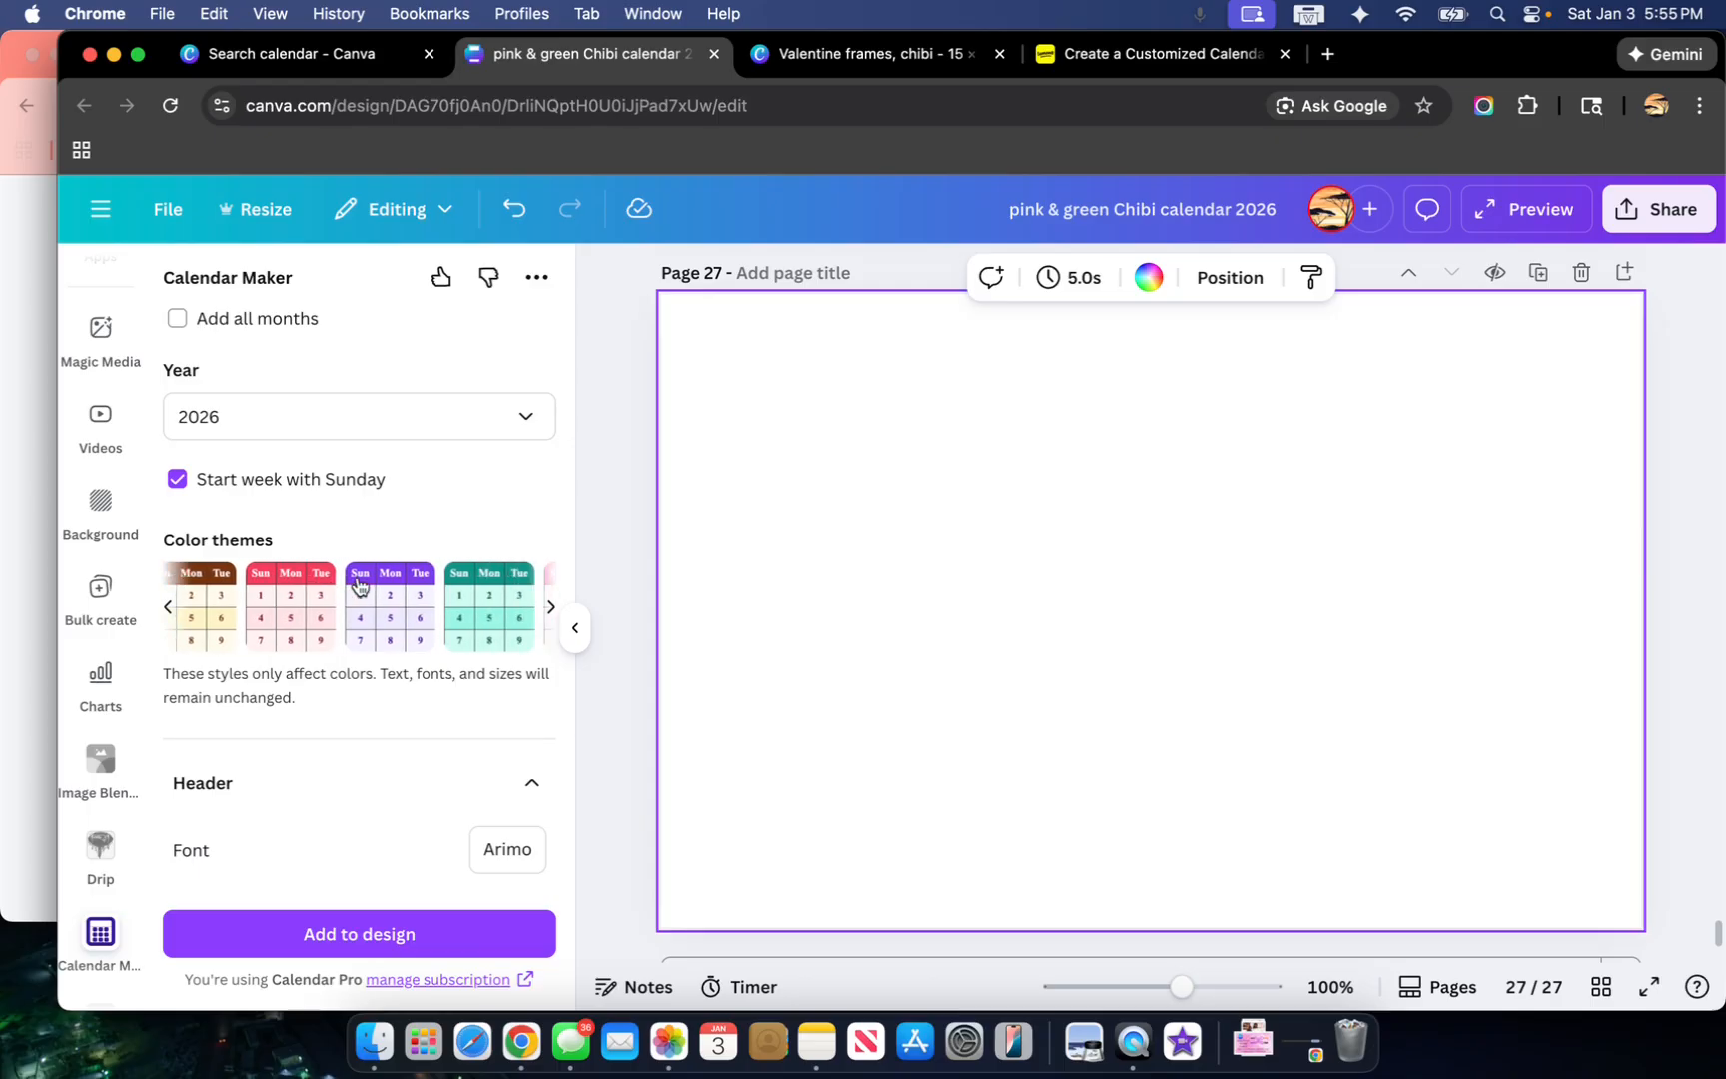
{"action": "scroll", "coordinate": [451, 600], "scroll_direction": "right", "scroll_amount": 1}
{"action": "left_click", "coordinate": [451, 599]}
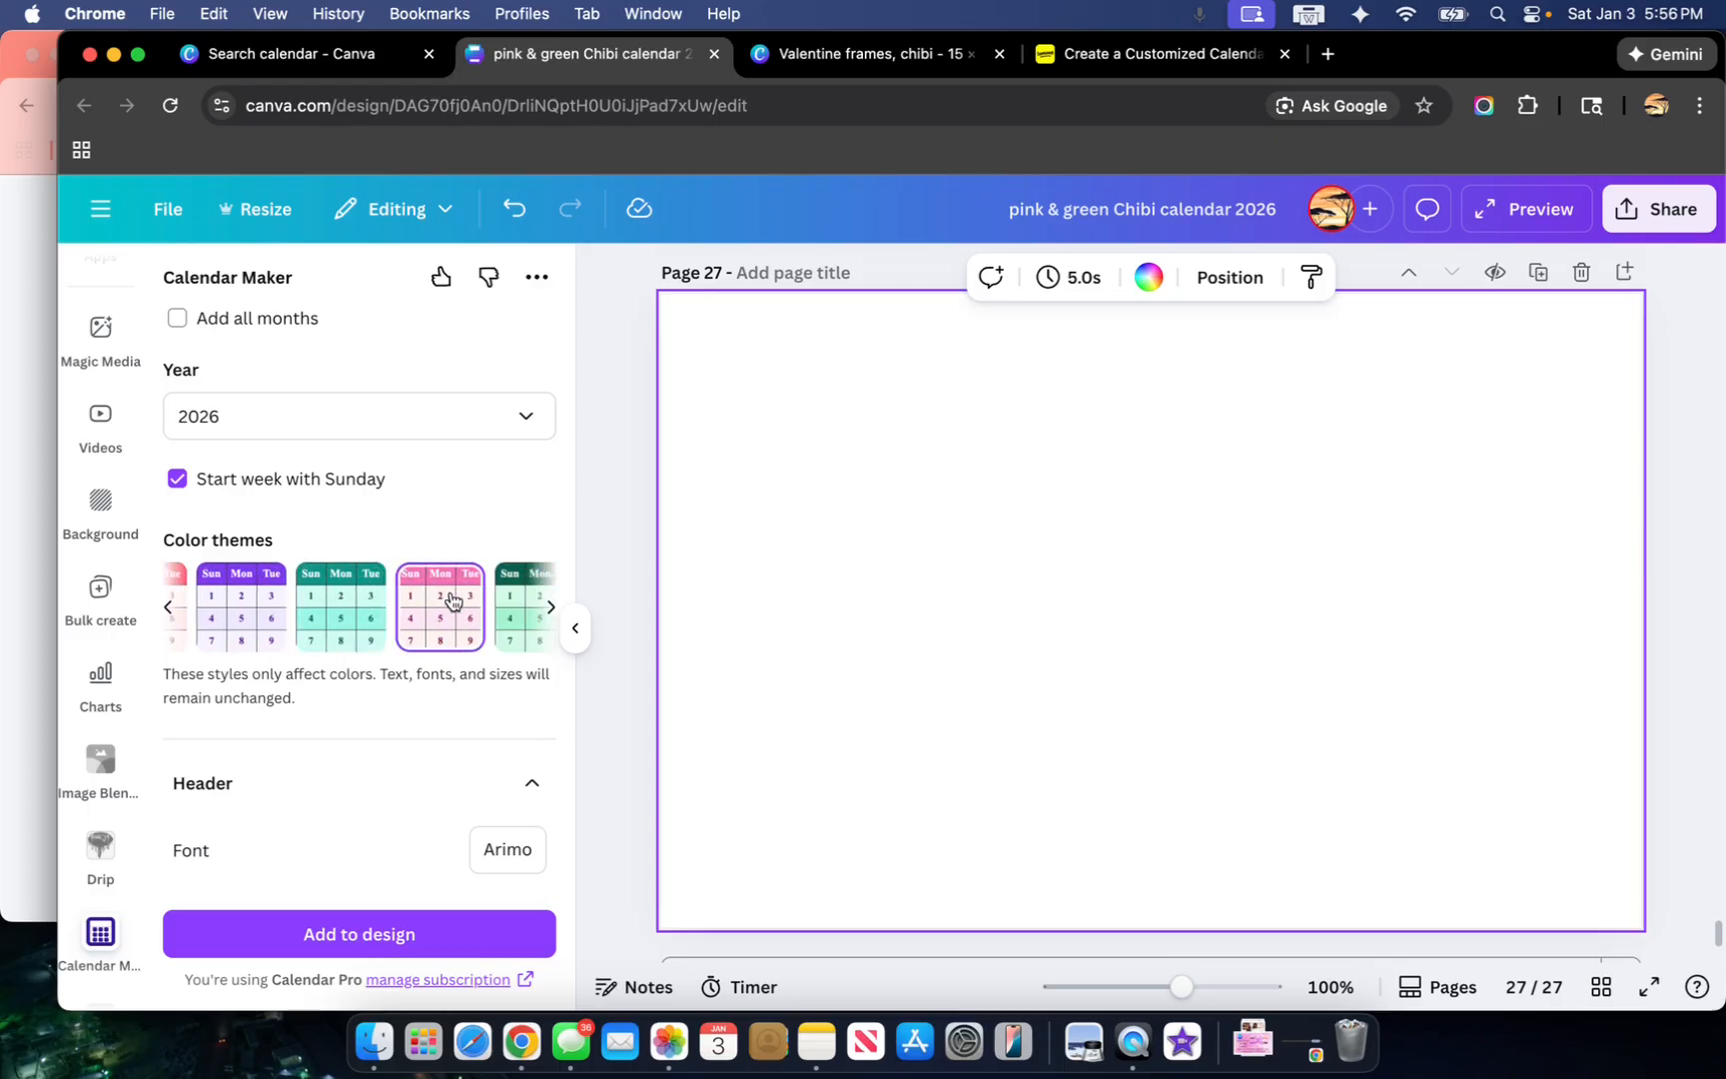
Step: Set the calendar header font to Montserrat
{"action": "scroll", "coordinate": [450, 599], "scroll_direction": "down", "scroll_amount": 3}
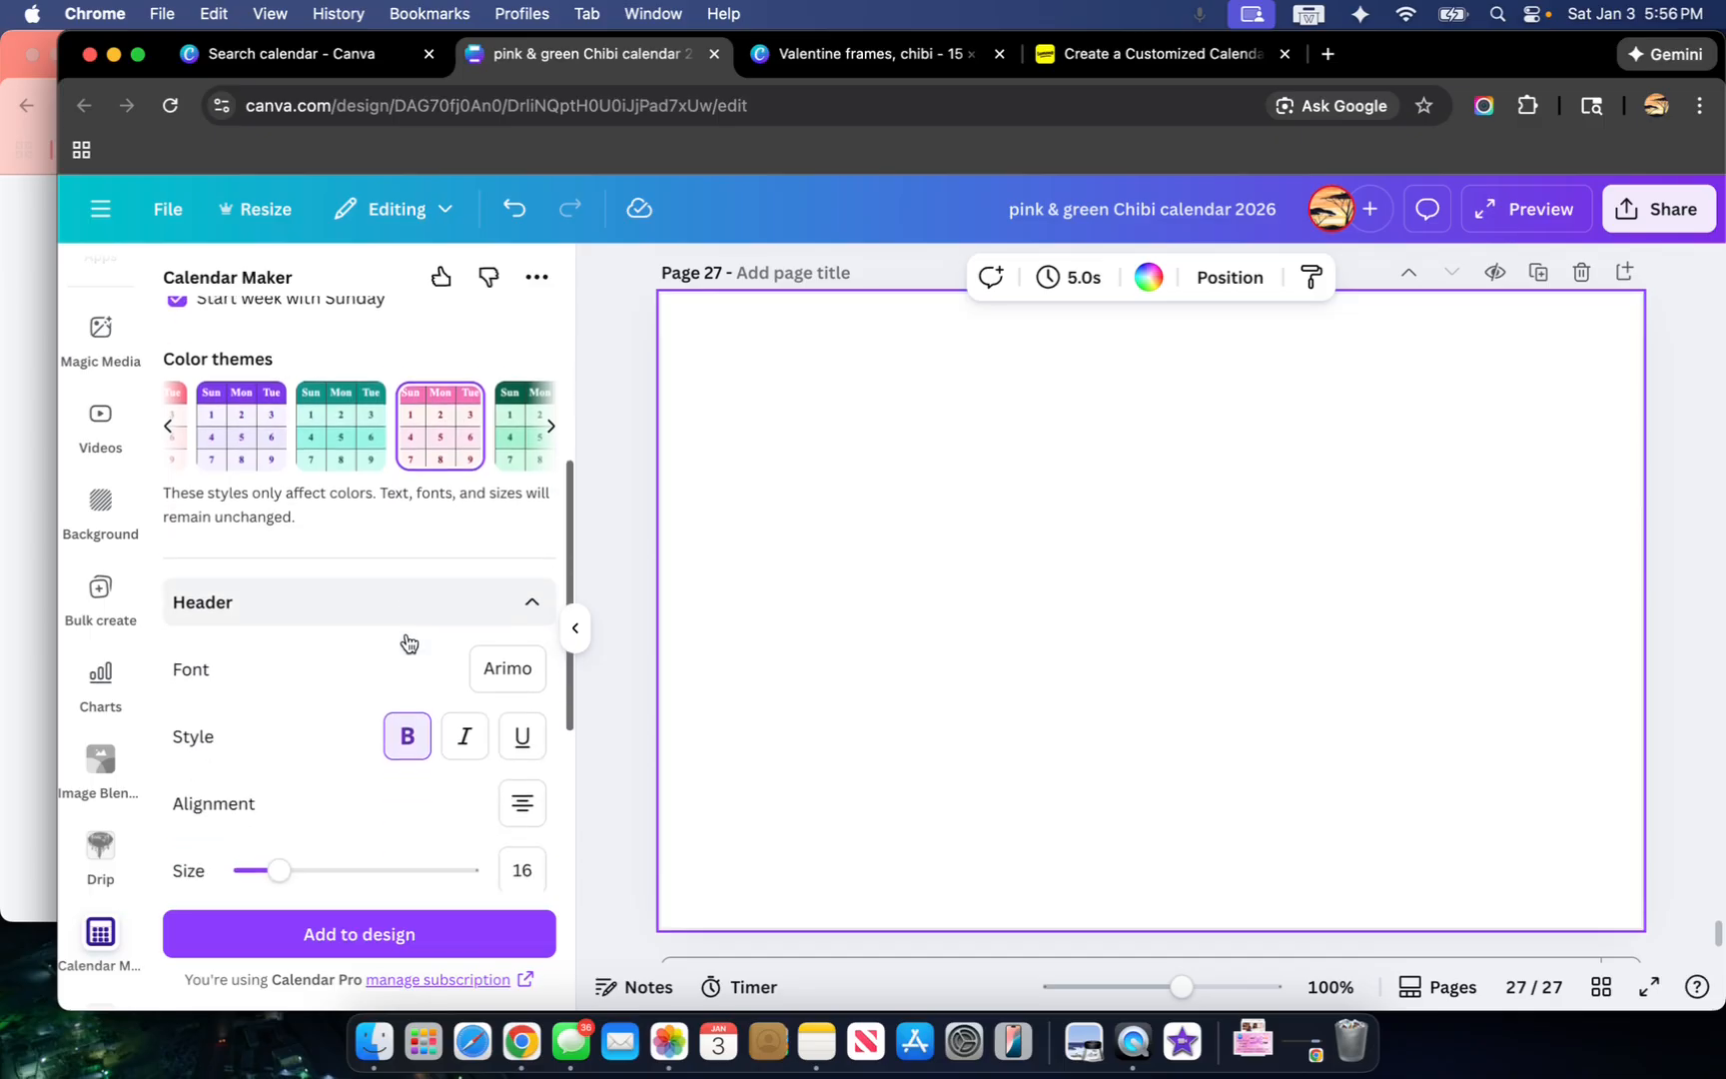
{"action": "left_click", "coordinate": [529, 605]}
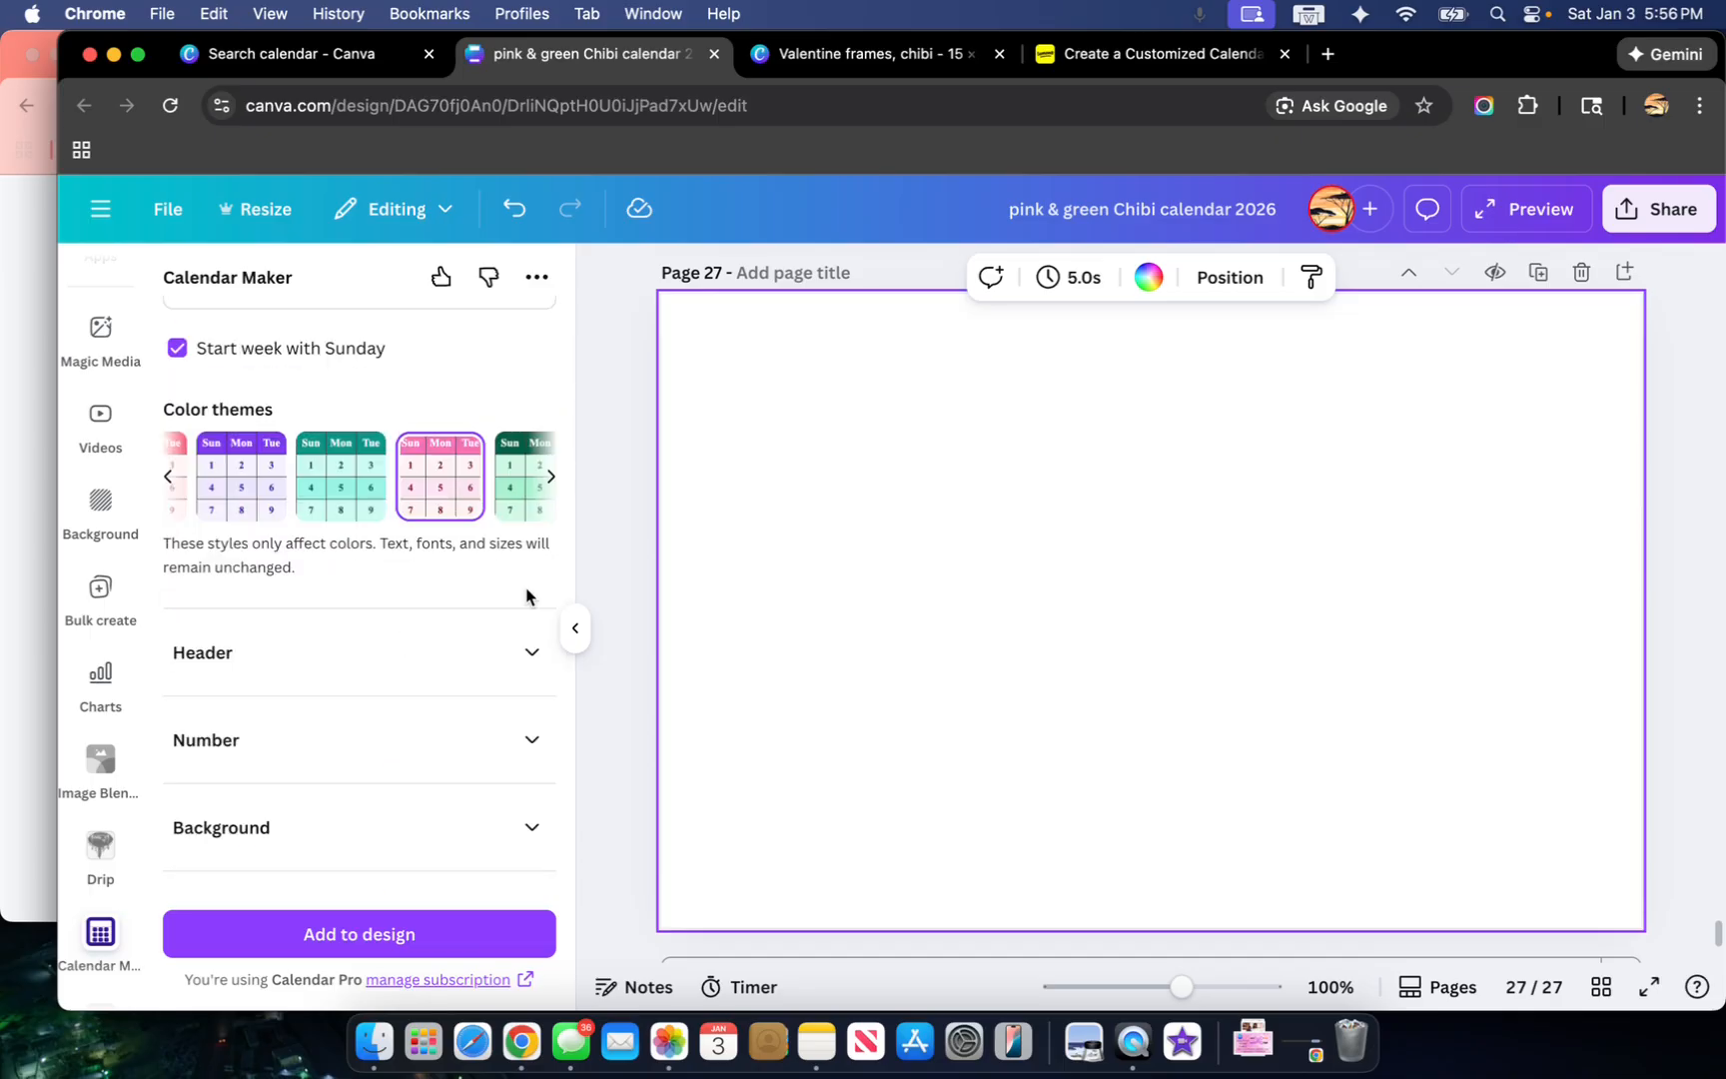
{"action": "left_click", "coordinate": [529, 654]}
{"action": "left_click", "coordinate": [521, 661]}
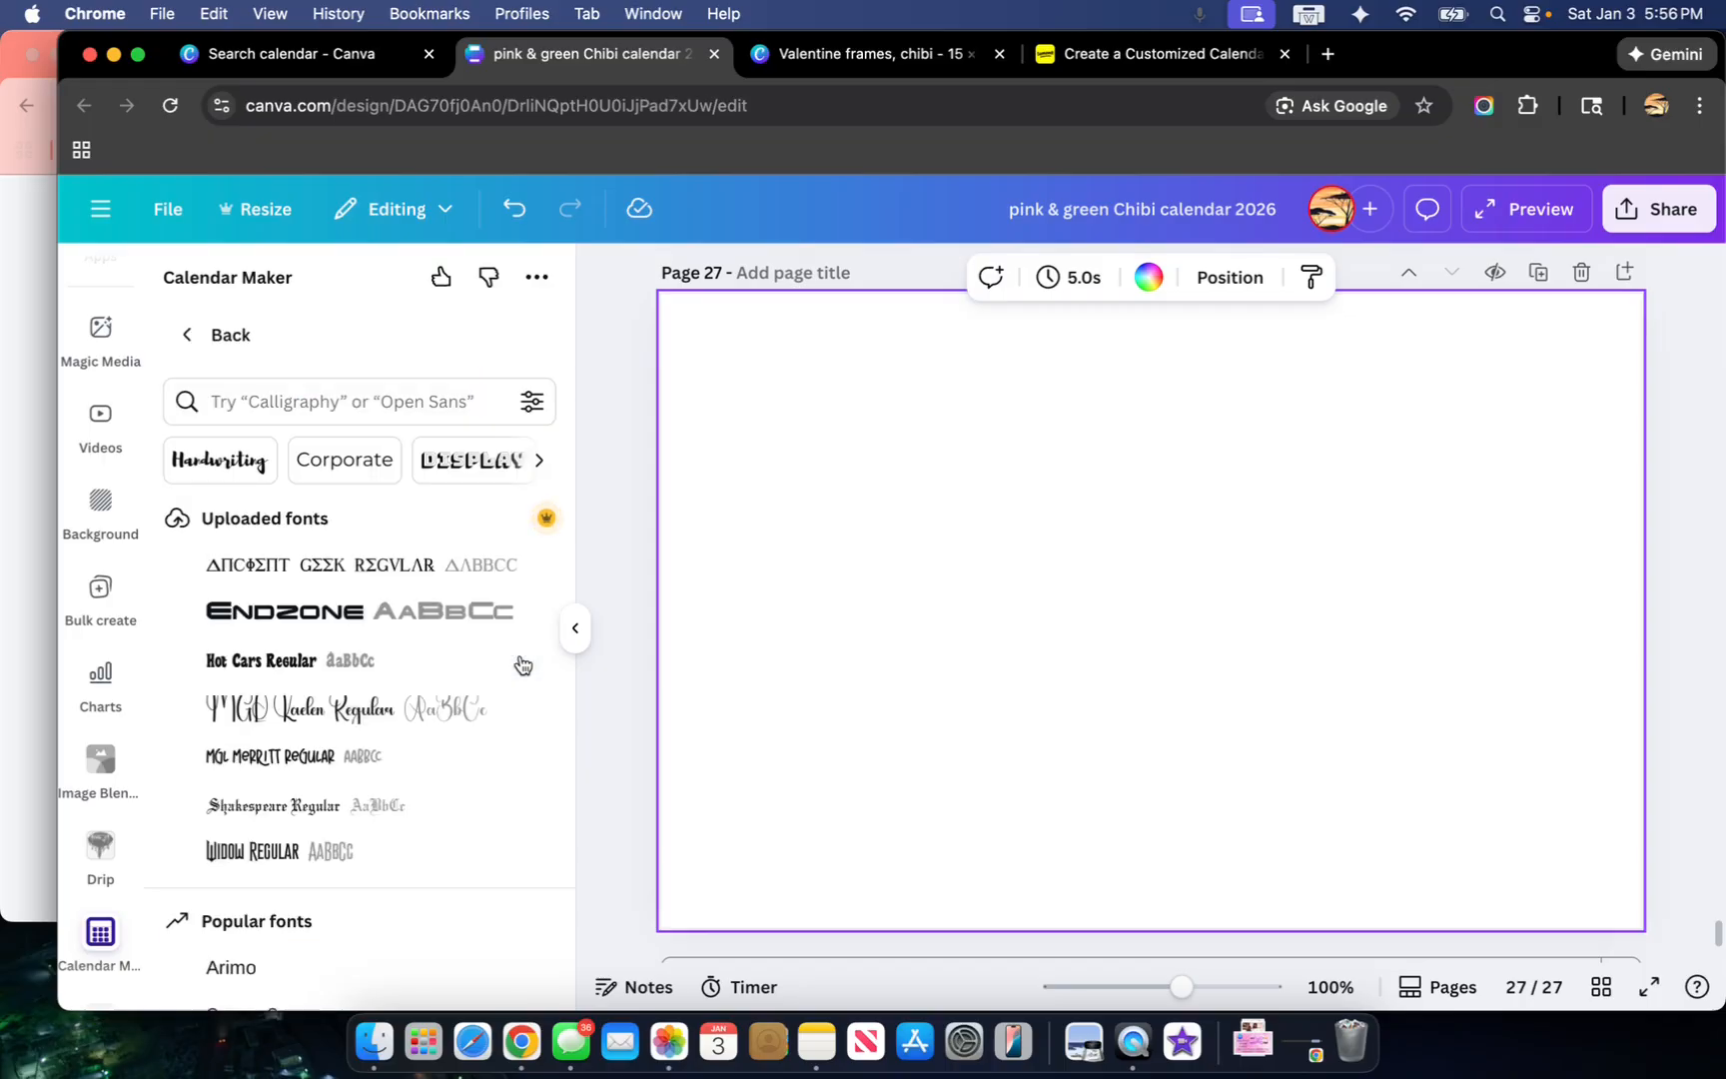
{"action": "scroll", "coordinate": [377, 774], "scroll_direction": "down", "scroll_amount": 4}
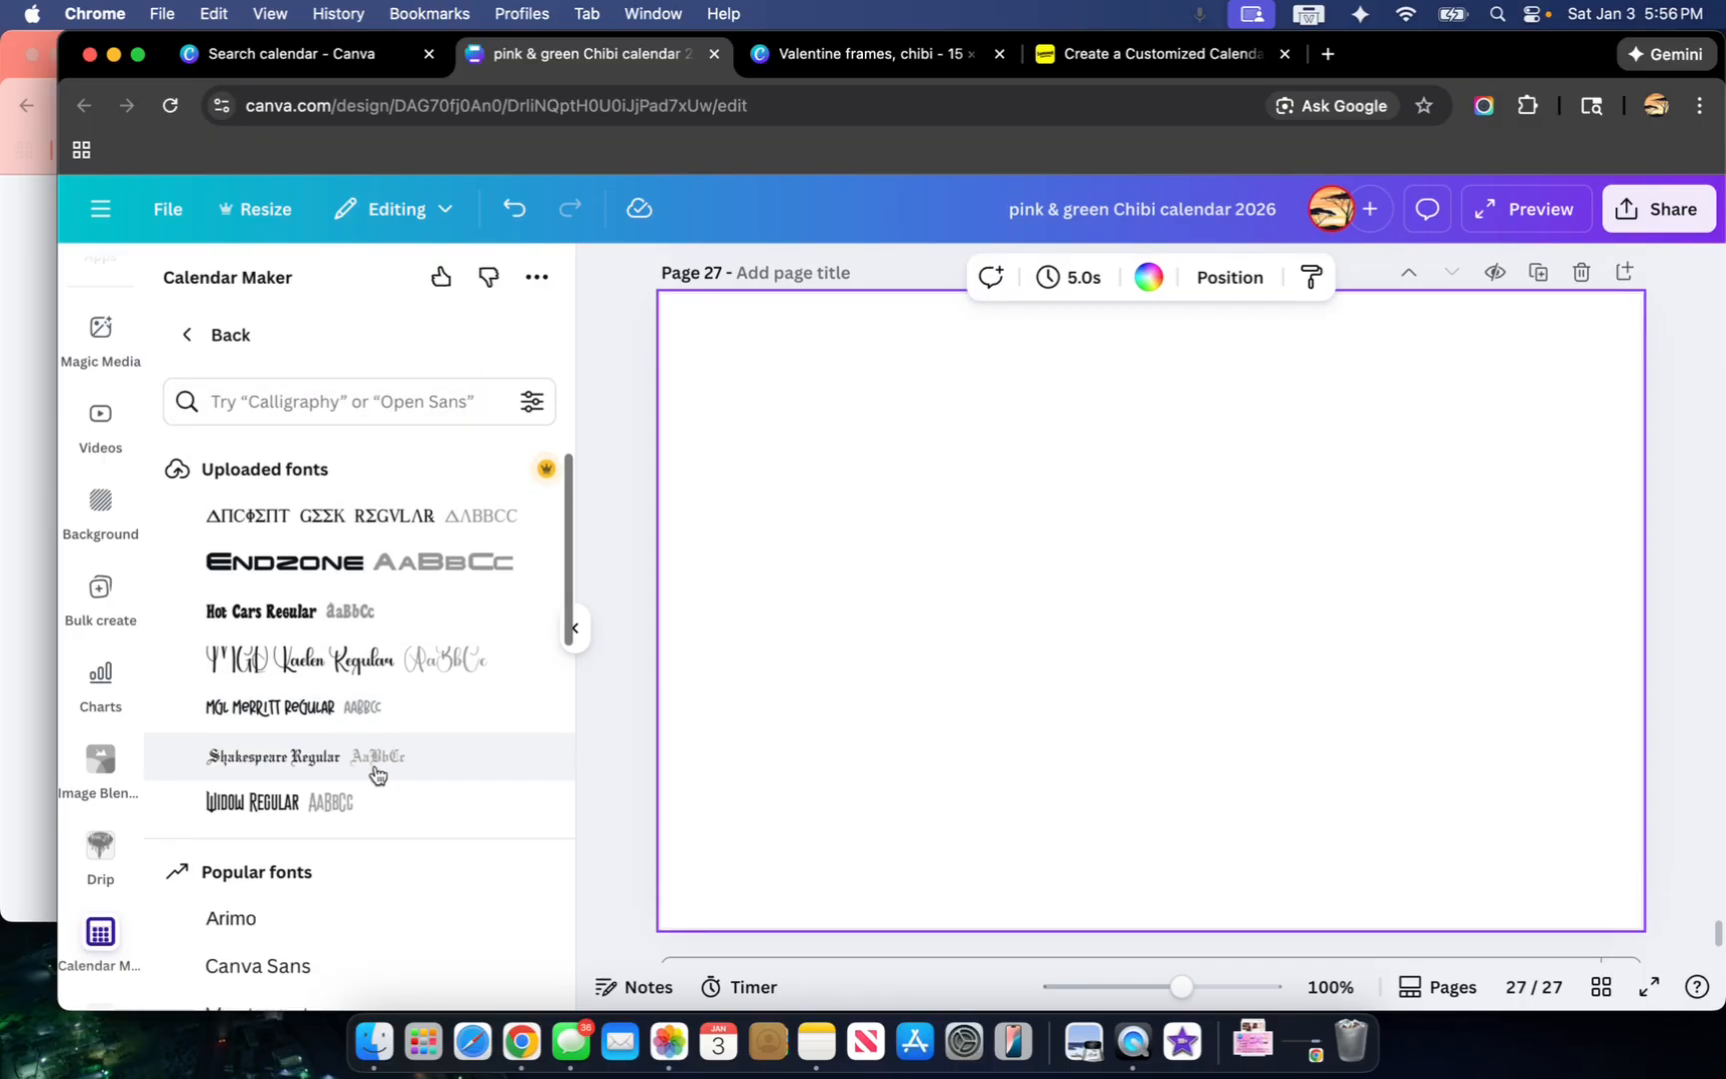
{"action": "scroll", "coordinate": [377, 774], "scroll_direction": "down", "scroll_amount": 1}
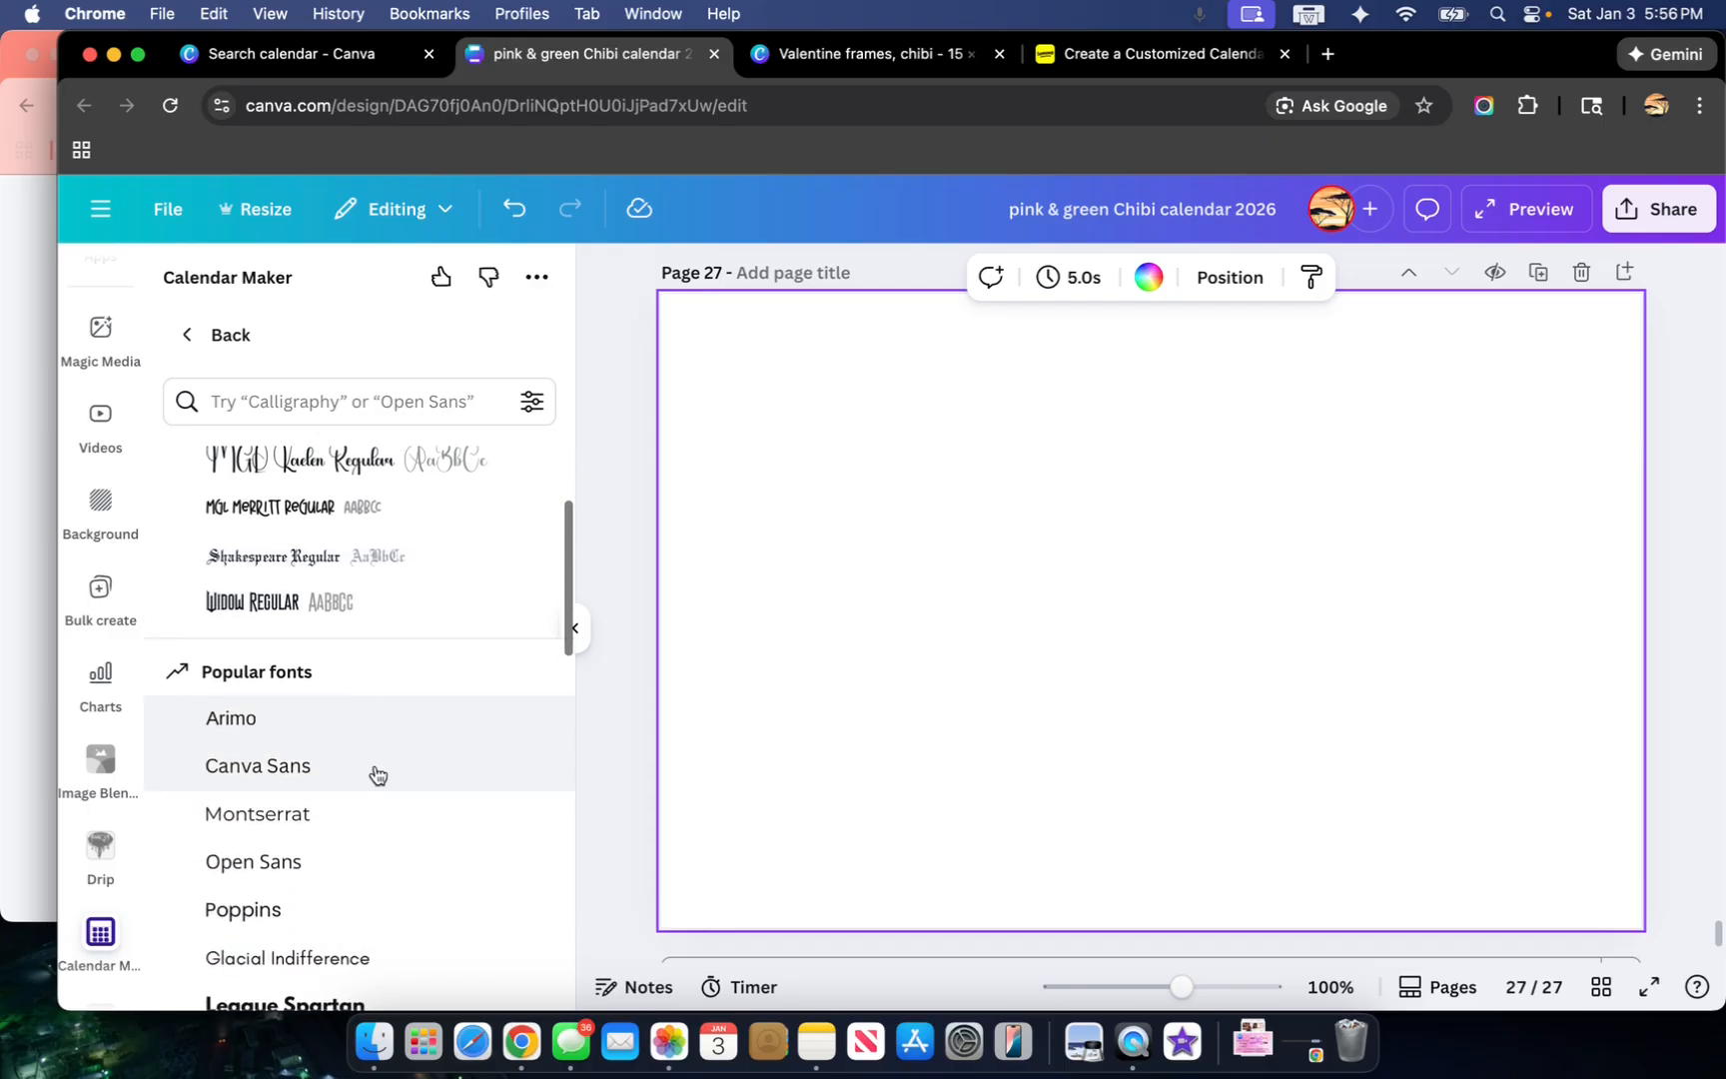
{"action": "left_click", "coordinate": [367, 813]}
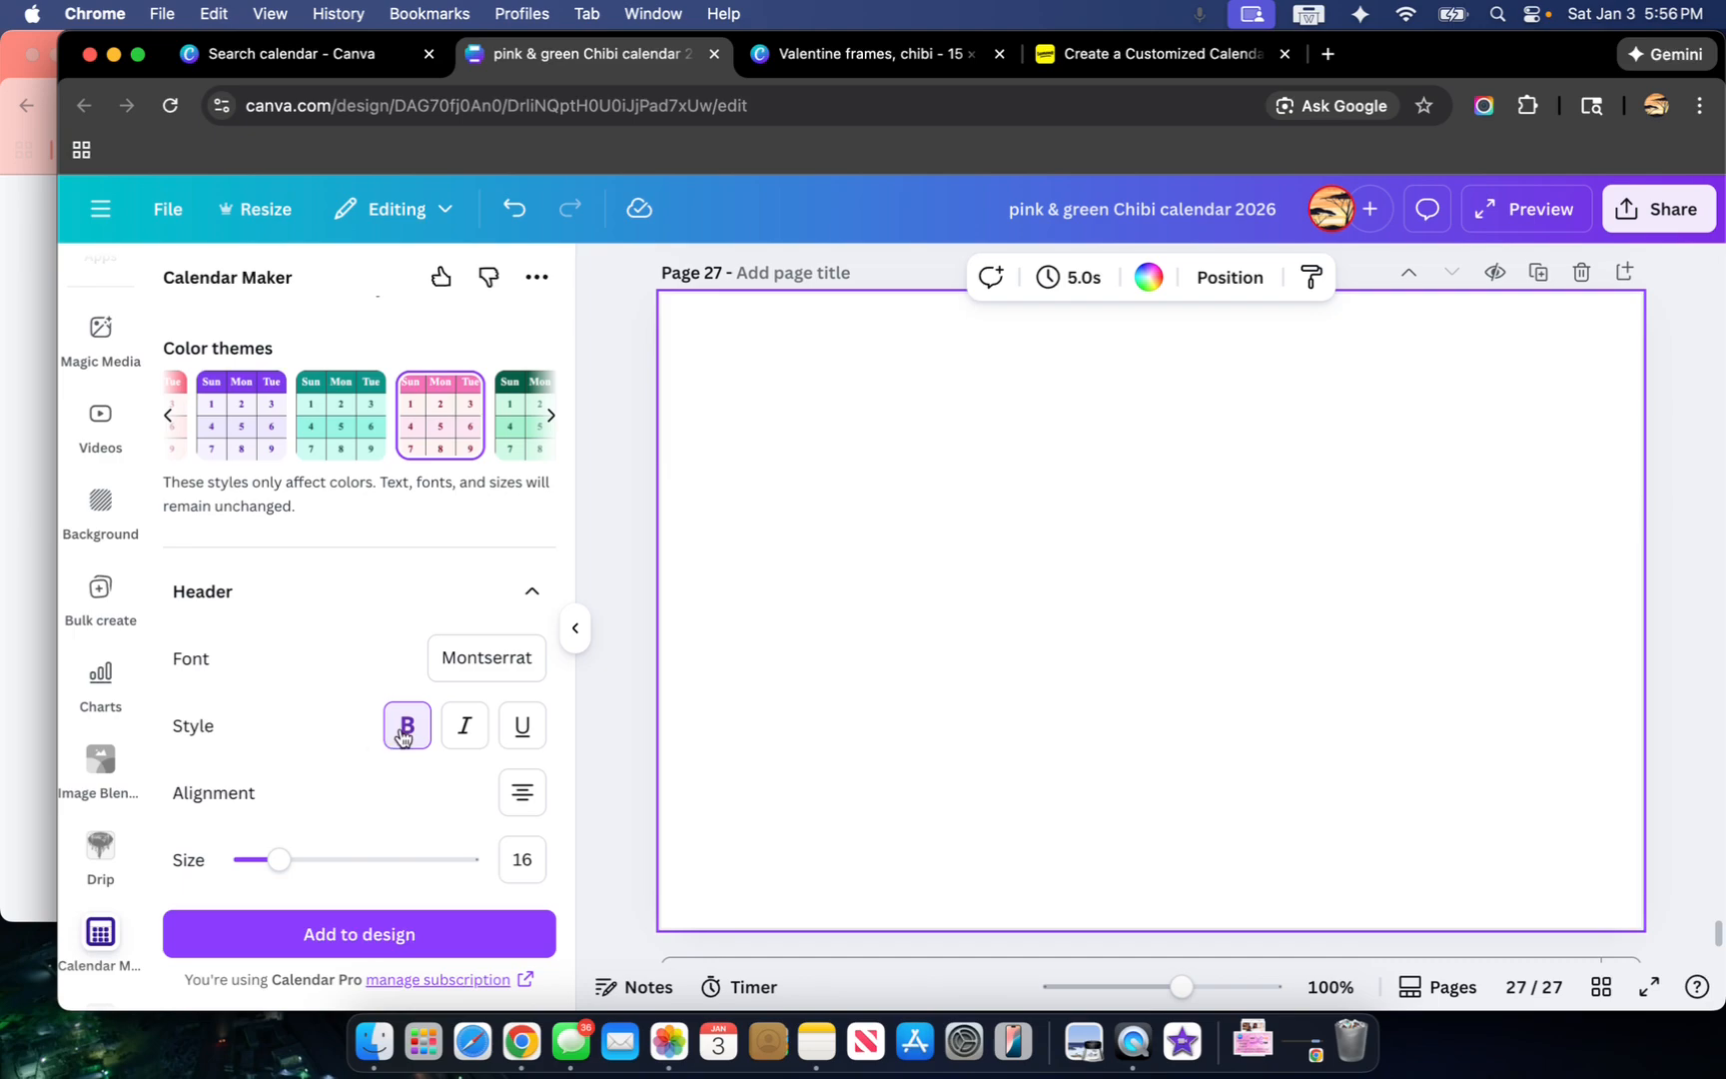
Step: Change the calendar header text color to the first dark green among the document colors
{"action": "scroll", "coordinate": [402, 737], "scroll_direction": "down", "scroll_amount": 2}
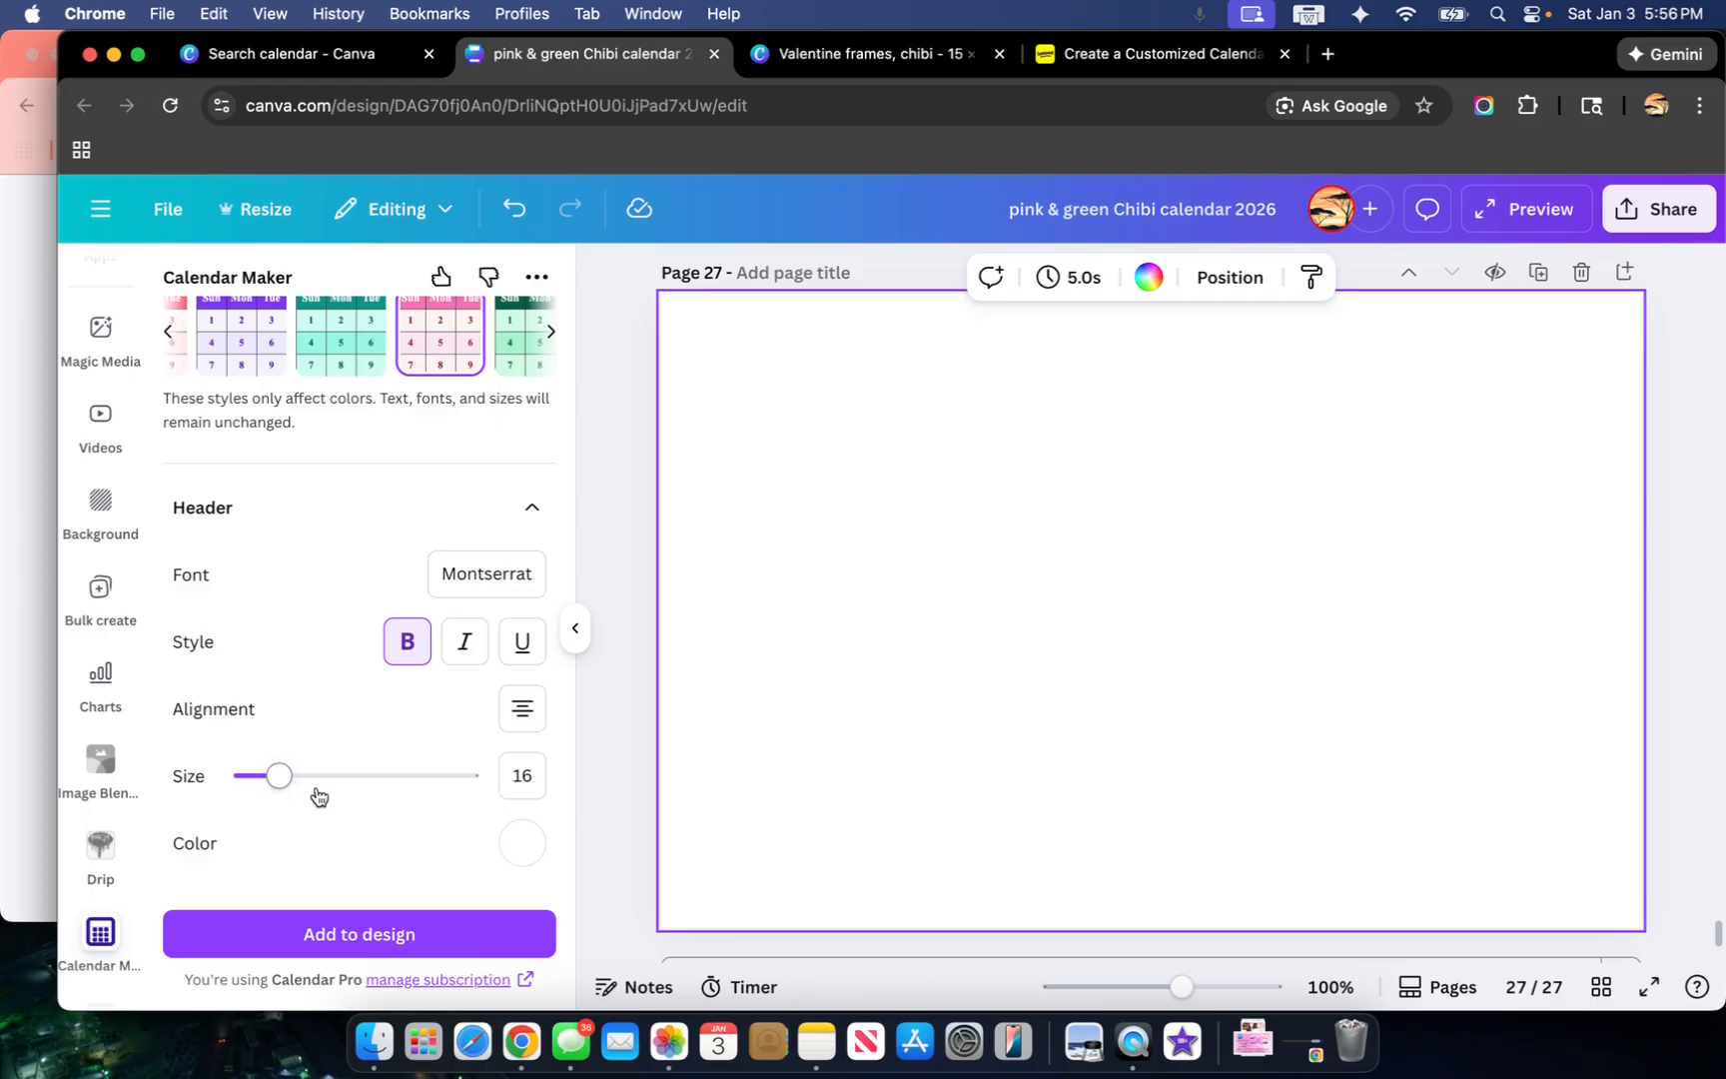
{"action": "left_click", "coordinate": [521, 845]}
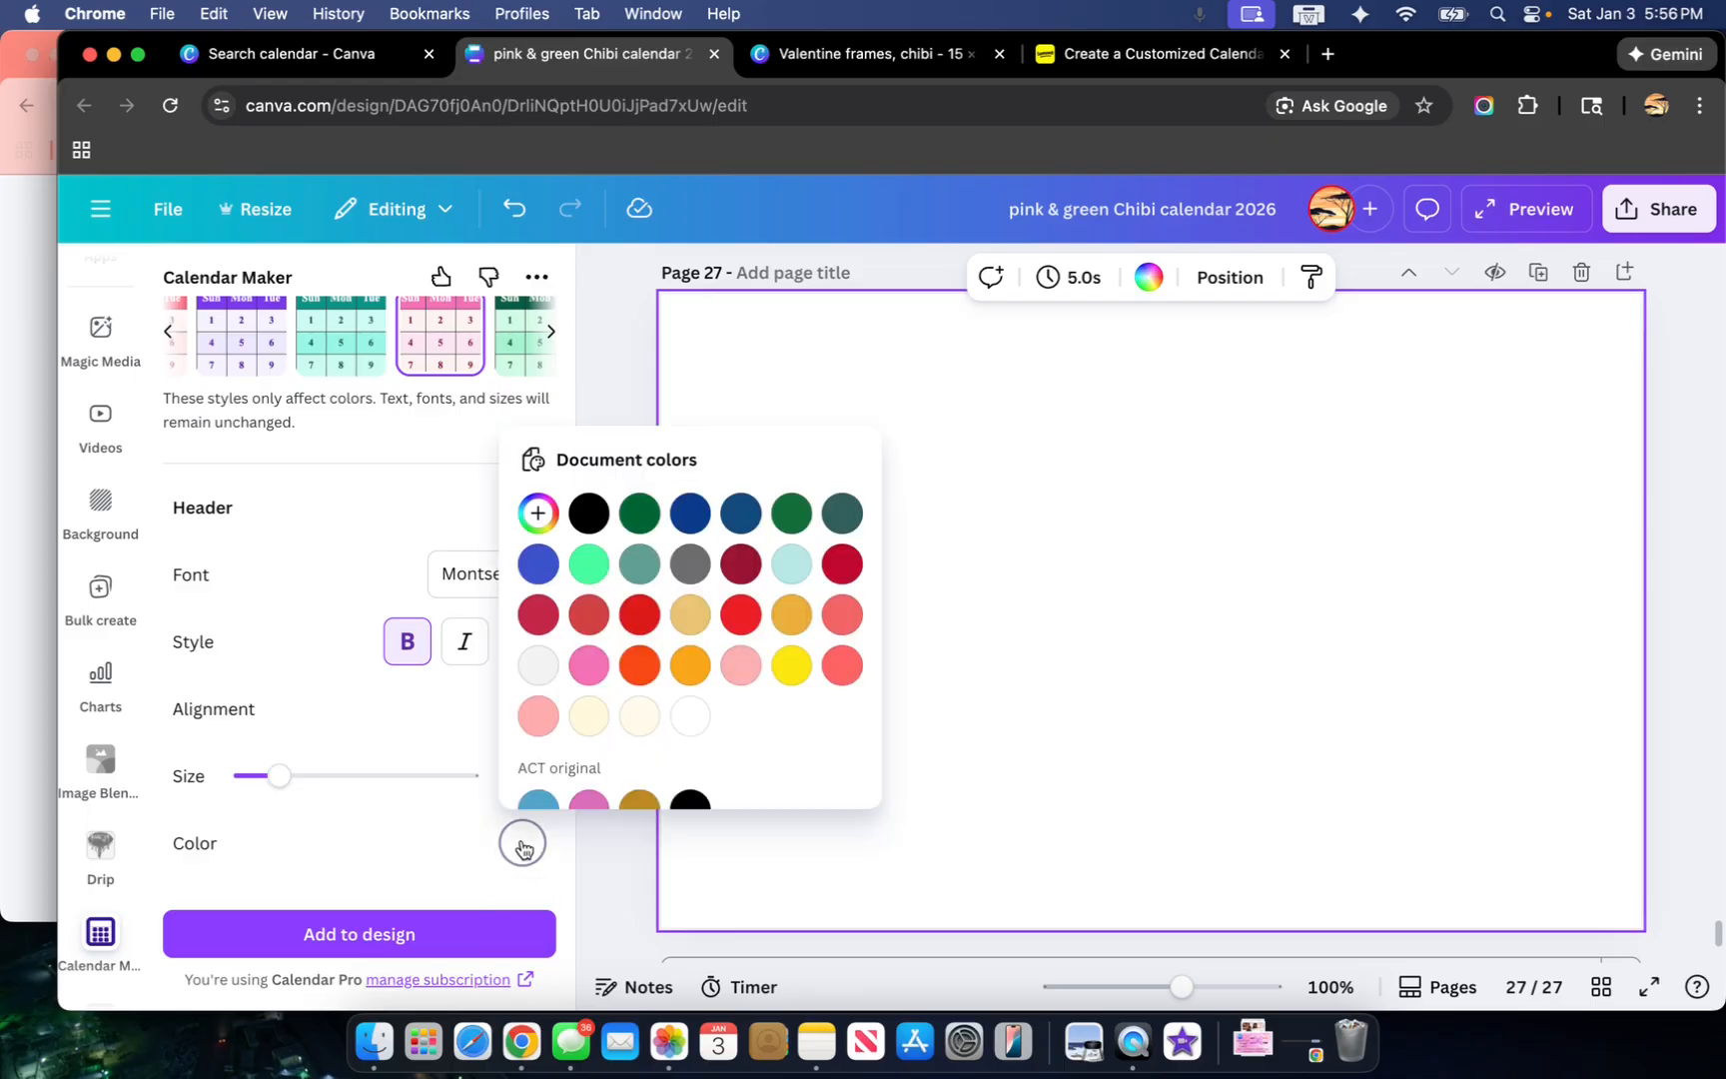
{"action": "left_click", "coordinate": [640, 515]}
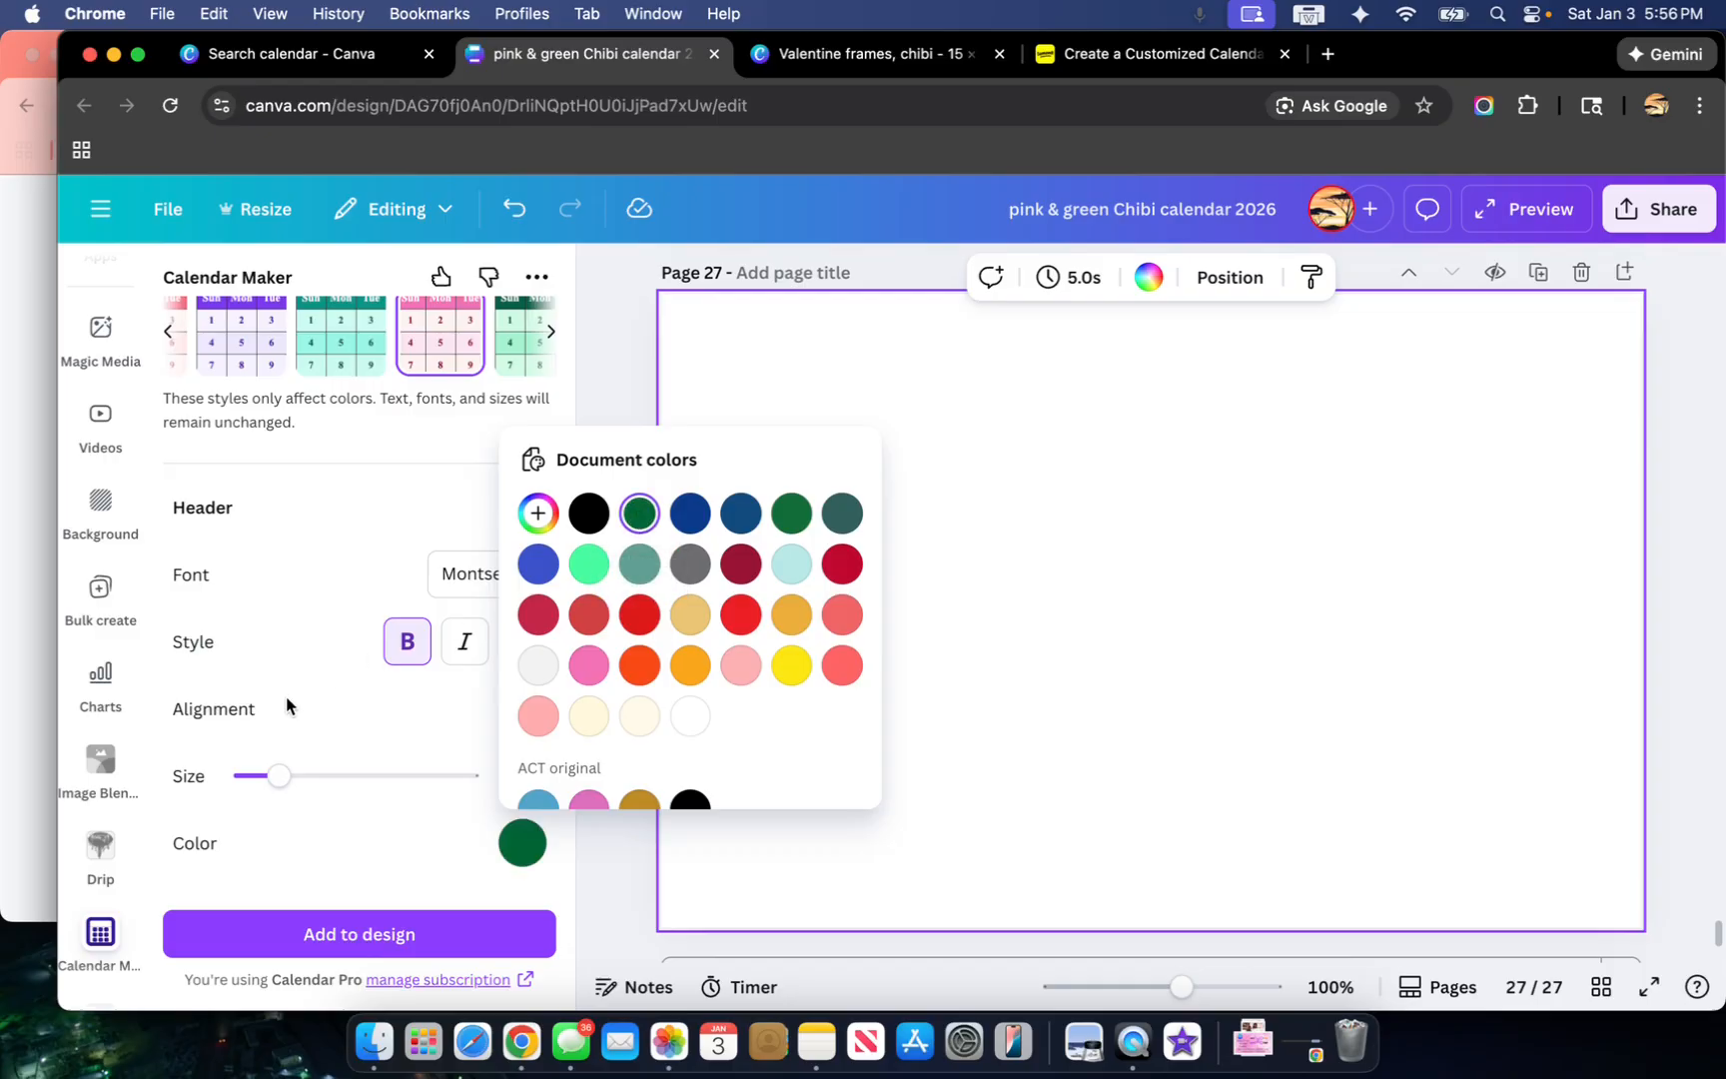
{"action": "left_click", "coordinate": [312, 640]}
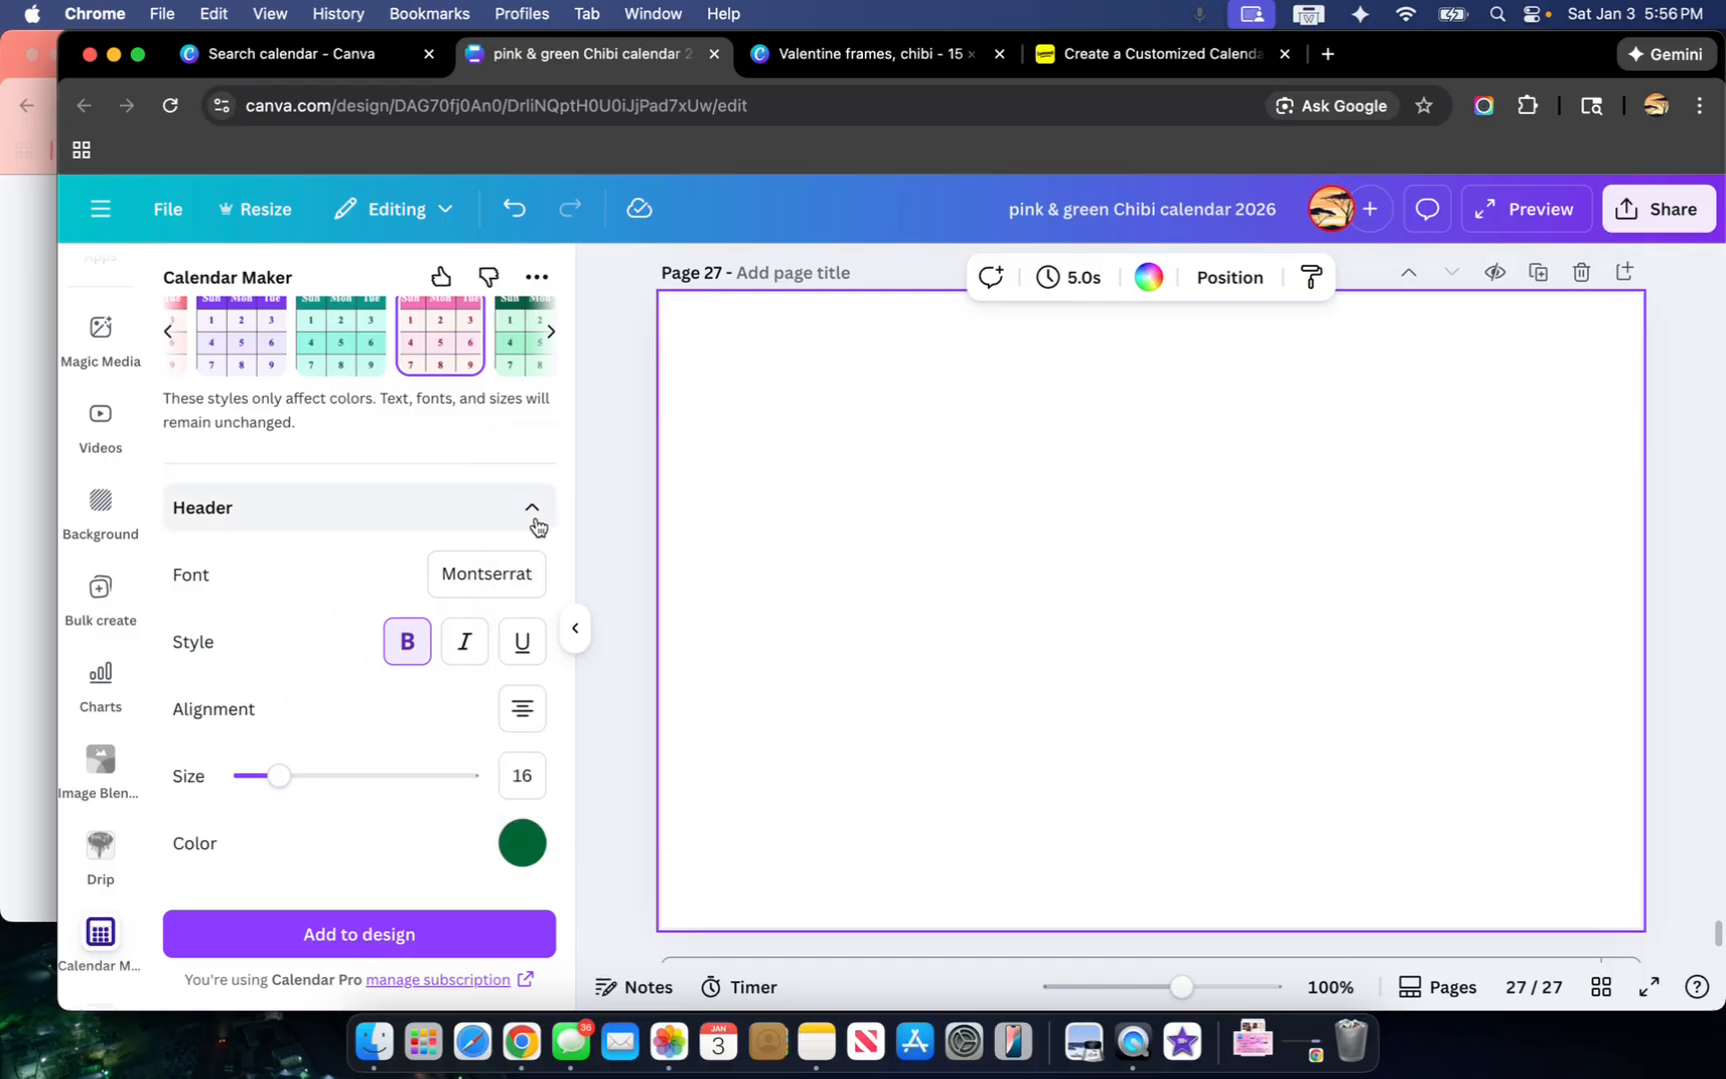
Step: Set the color of the calendar's date numbers to black #000000
{"action": "scroll", "coordinate": [357, 579], "scroll_direction": "down", "scroll_amount": 3}
{"action": "scroll", "coordinate": [356, 580], "scroll_direction": "down", "scroll_amount": 2}
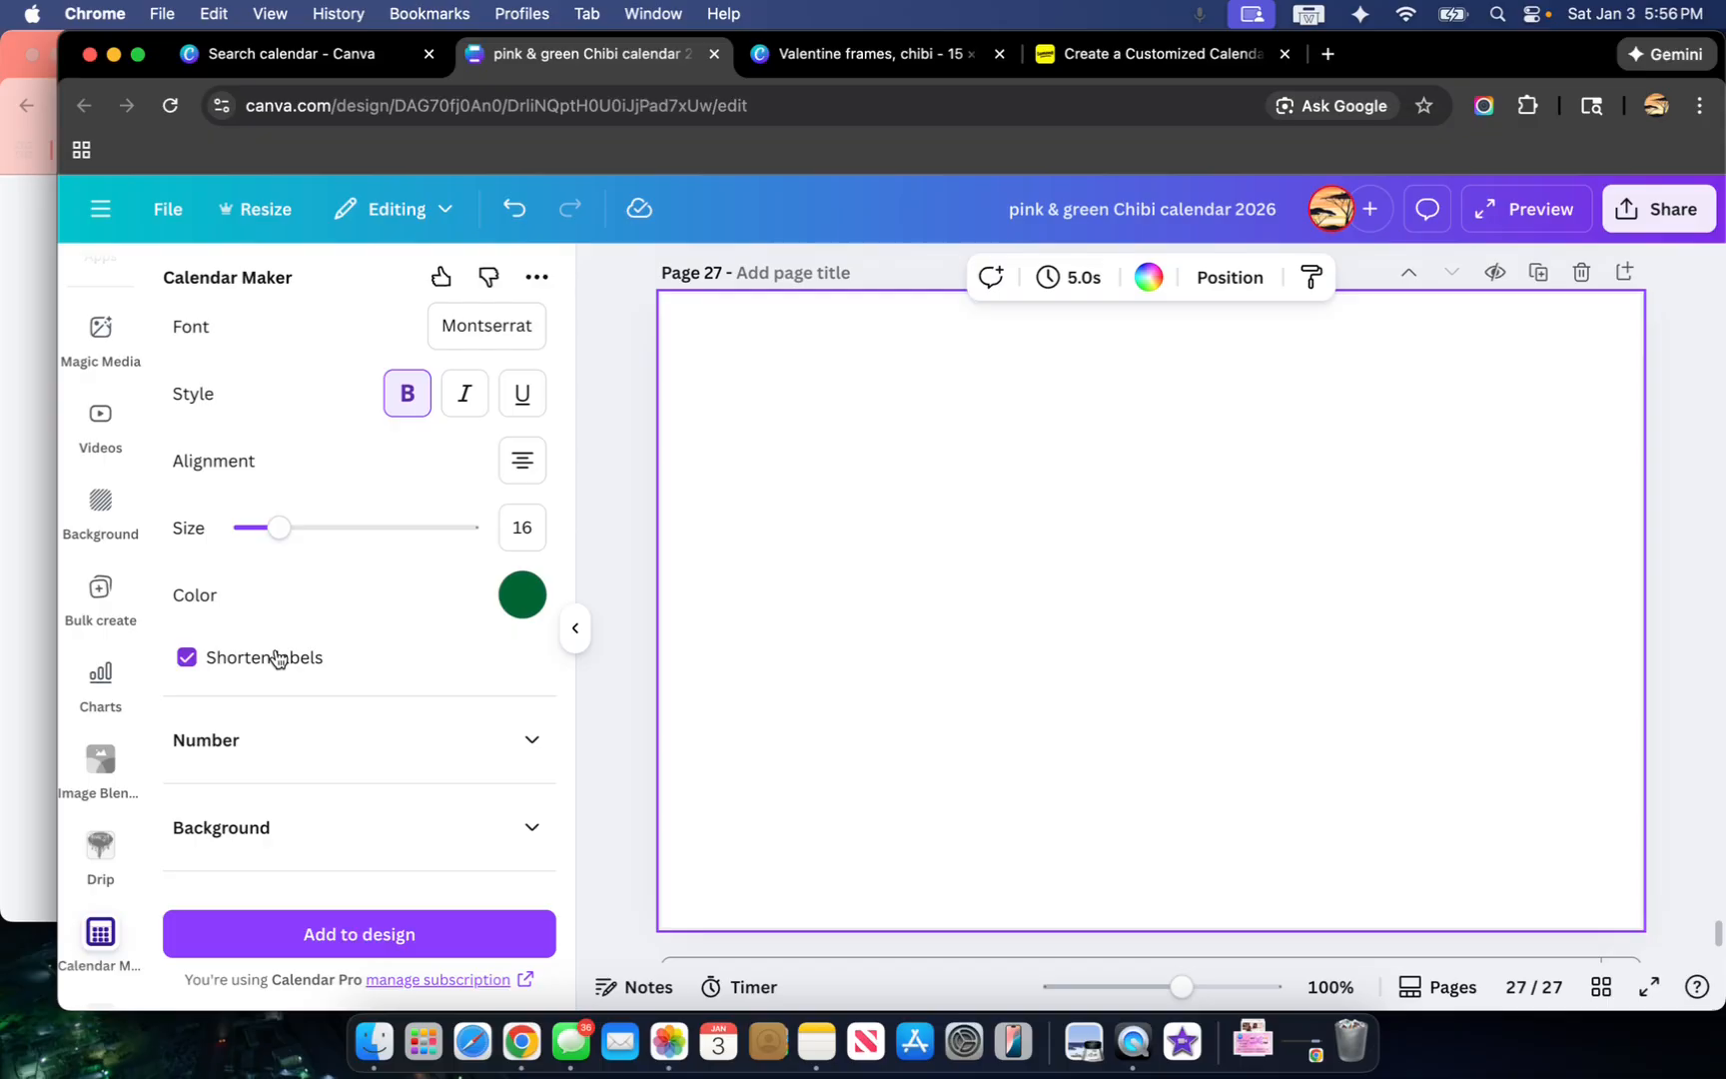
{"action": "left_click", "coordinate": [534, 742]}
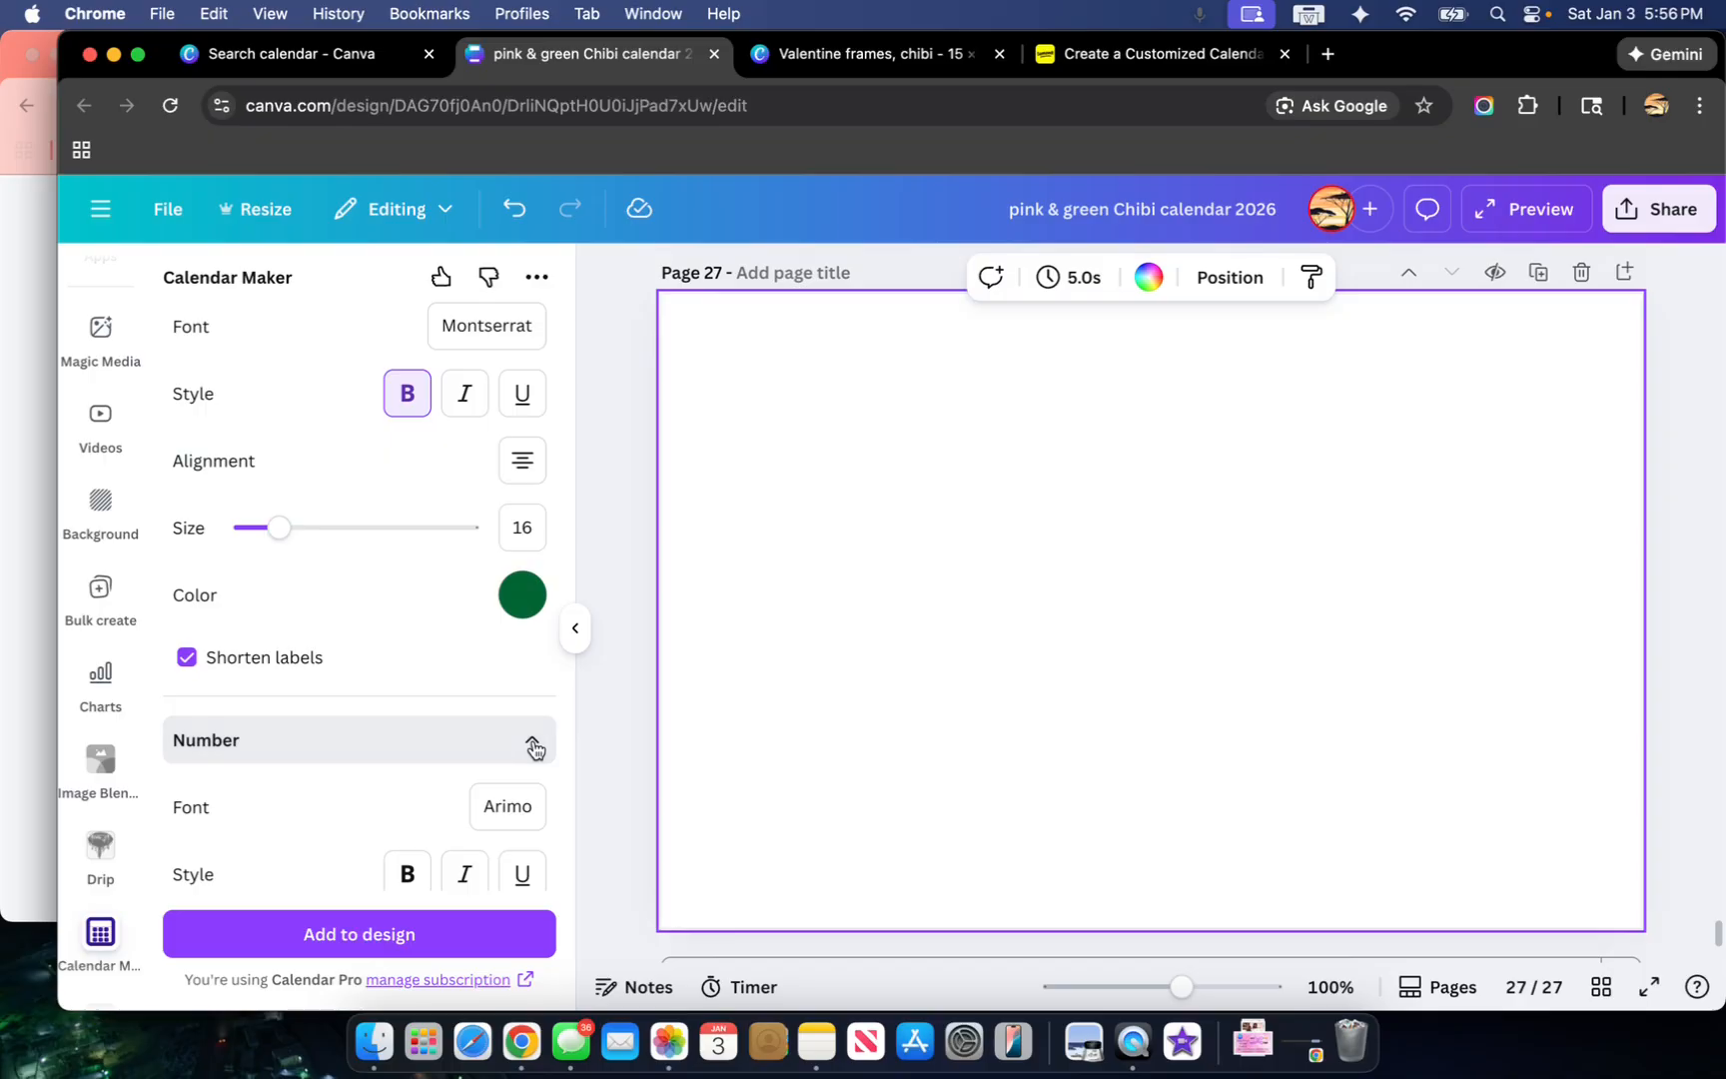
{"action": "scroll", "coordinate": [439, 769], "scroll_direction": "down", "scroll_amount": 3}
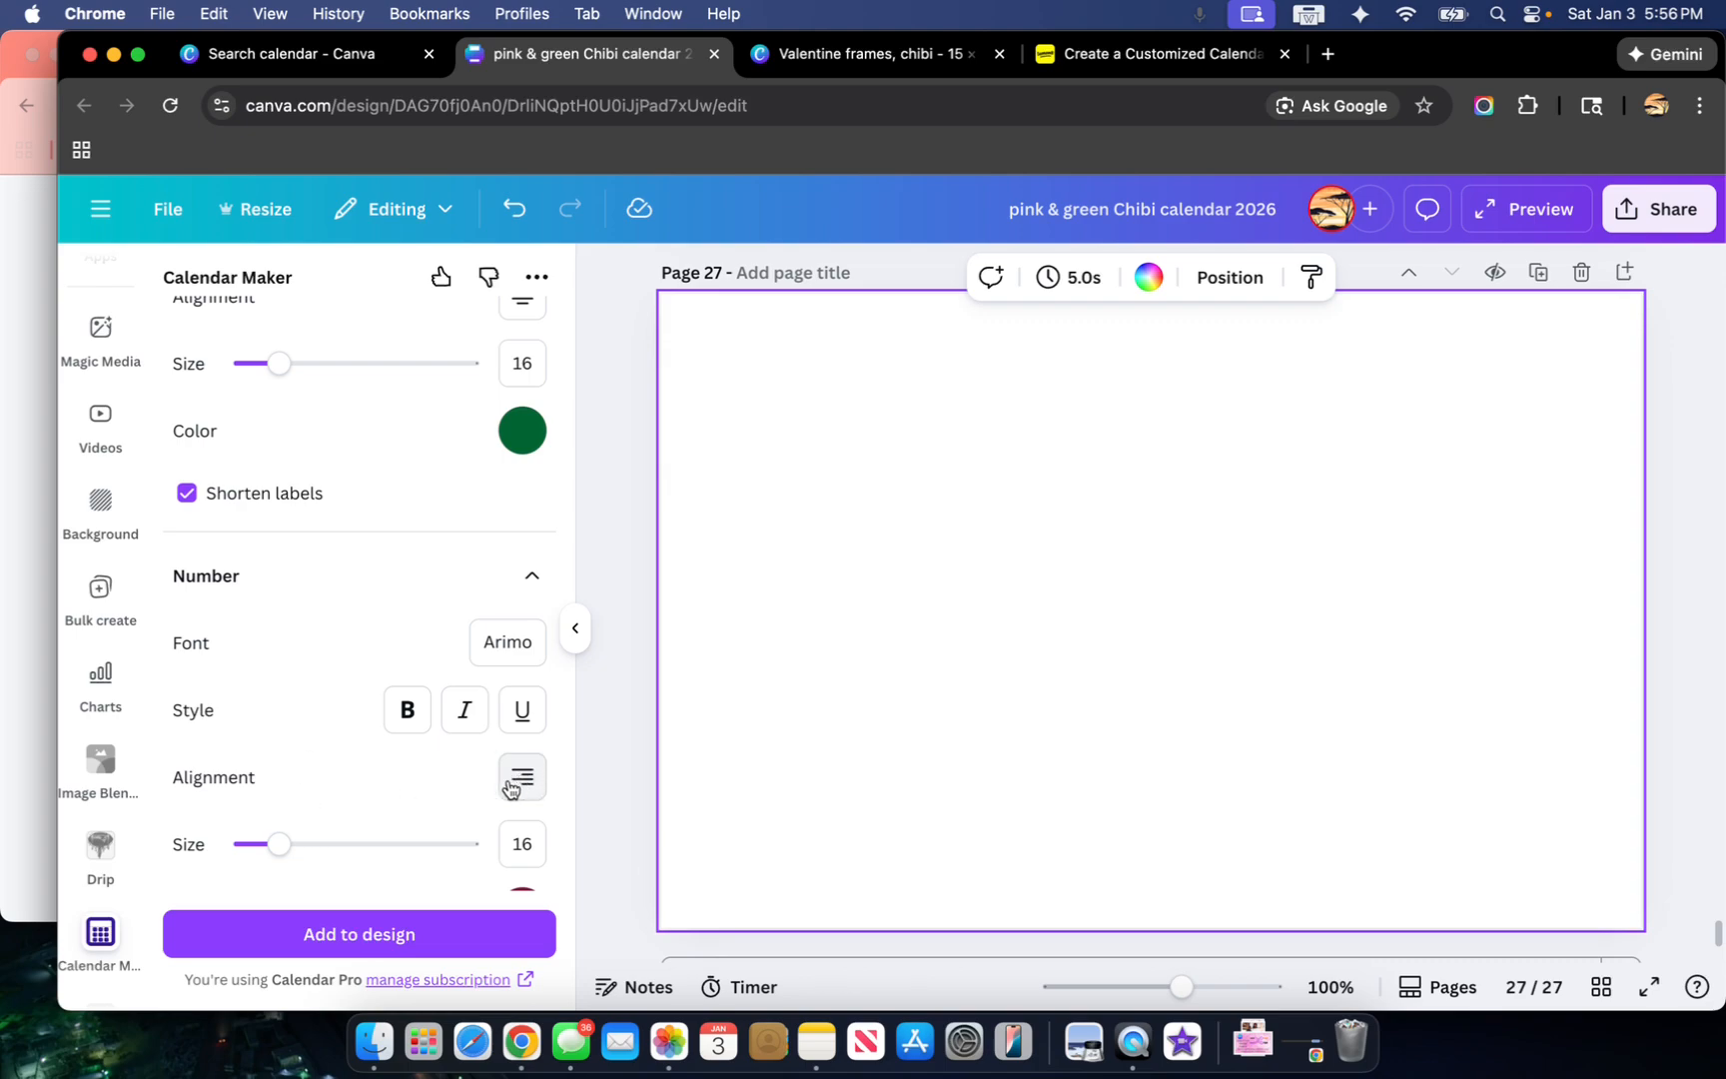
{"action": "scroll", "coordinate": [426, 814], "scroll_direction": "down", "scroll_amount": 2}
{"action": "scroll", "coordinate": [426, 814], "scroll_direction": "down", "scroll_amount": 2}
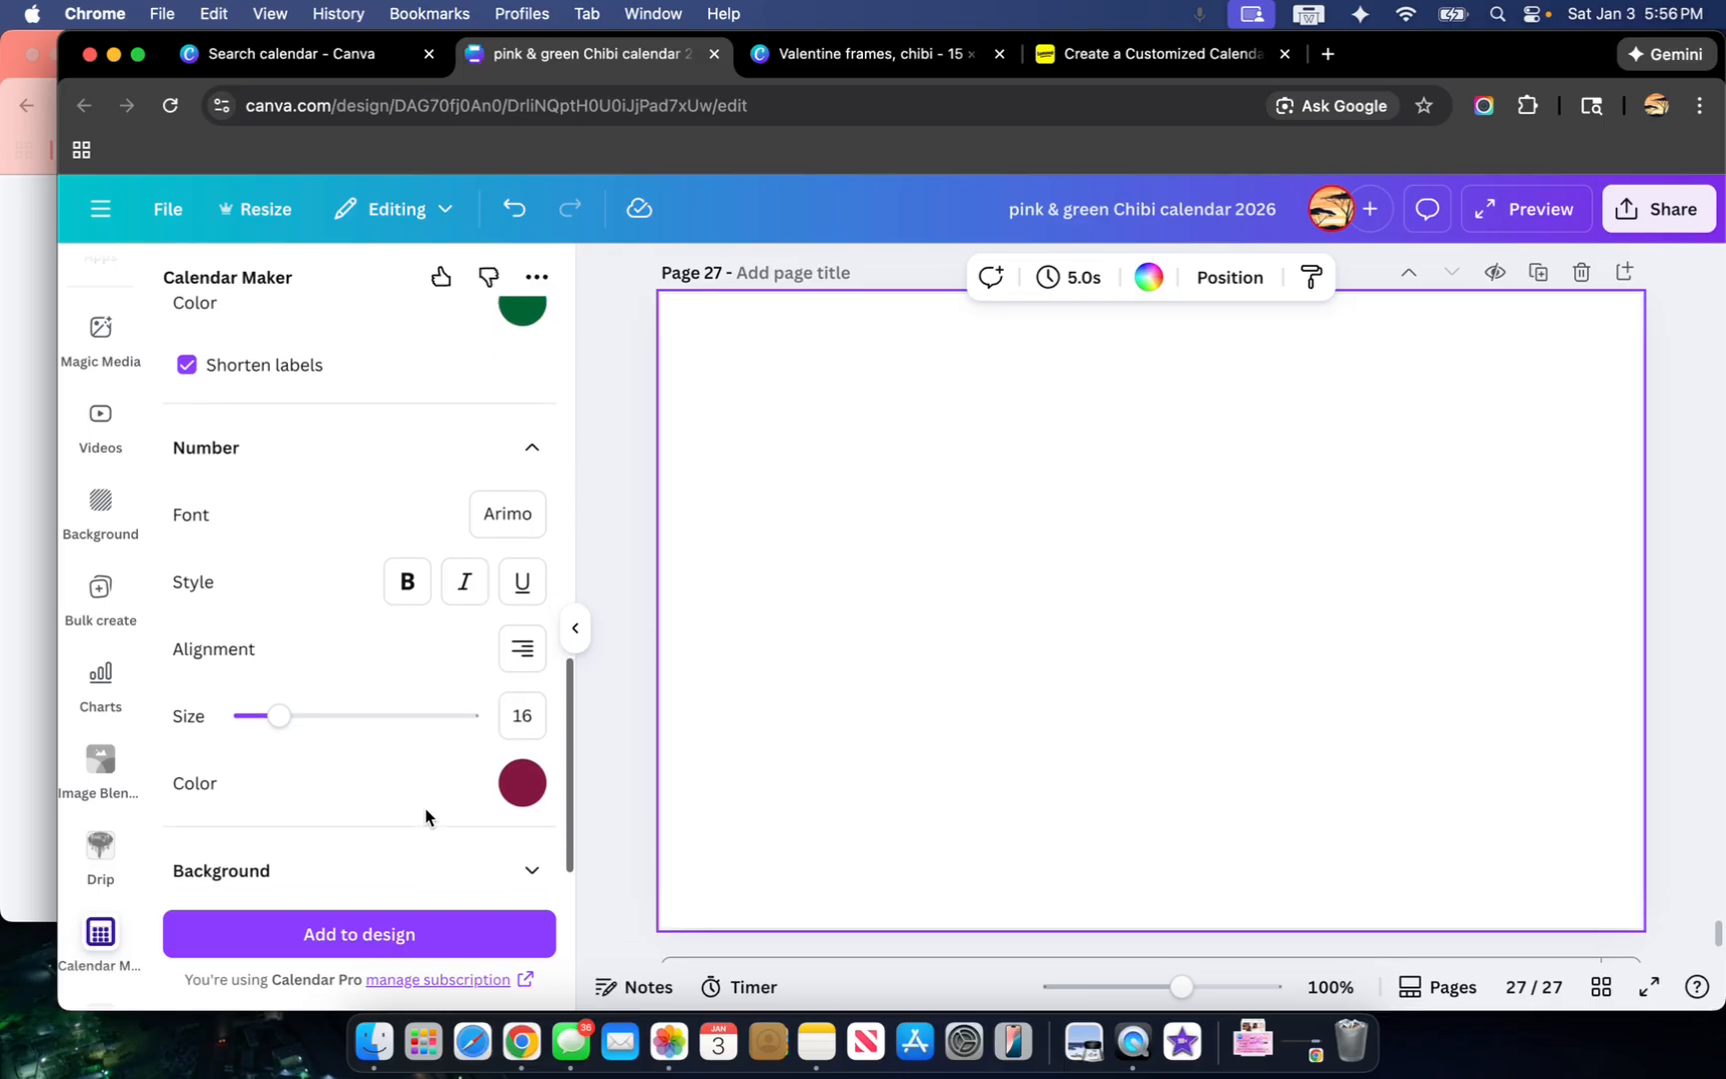
{"action": "left_click", "coordinate": [522, 760]}
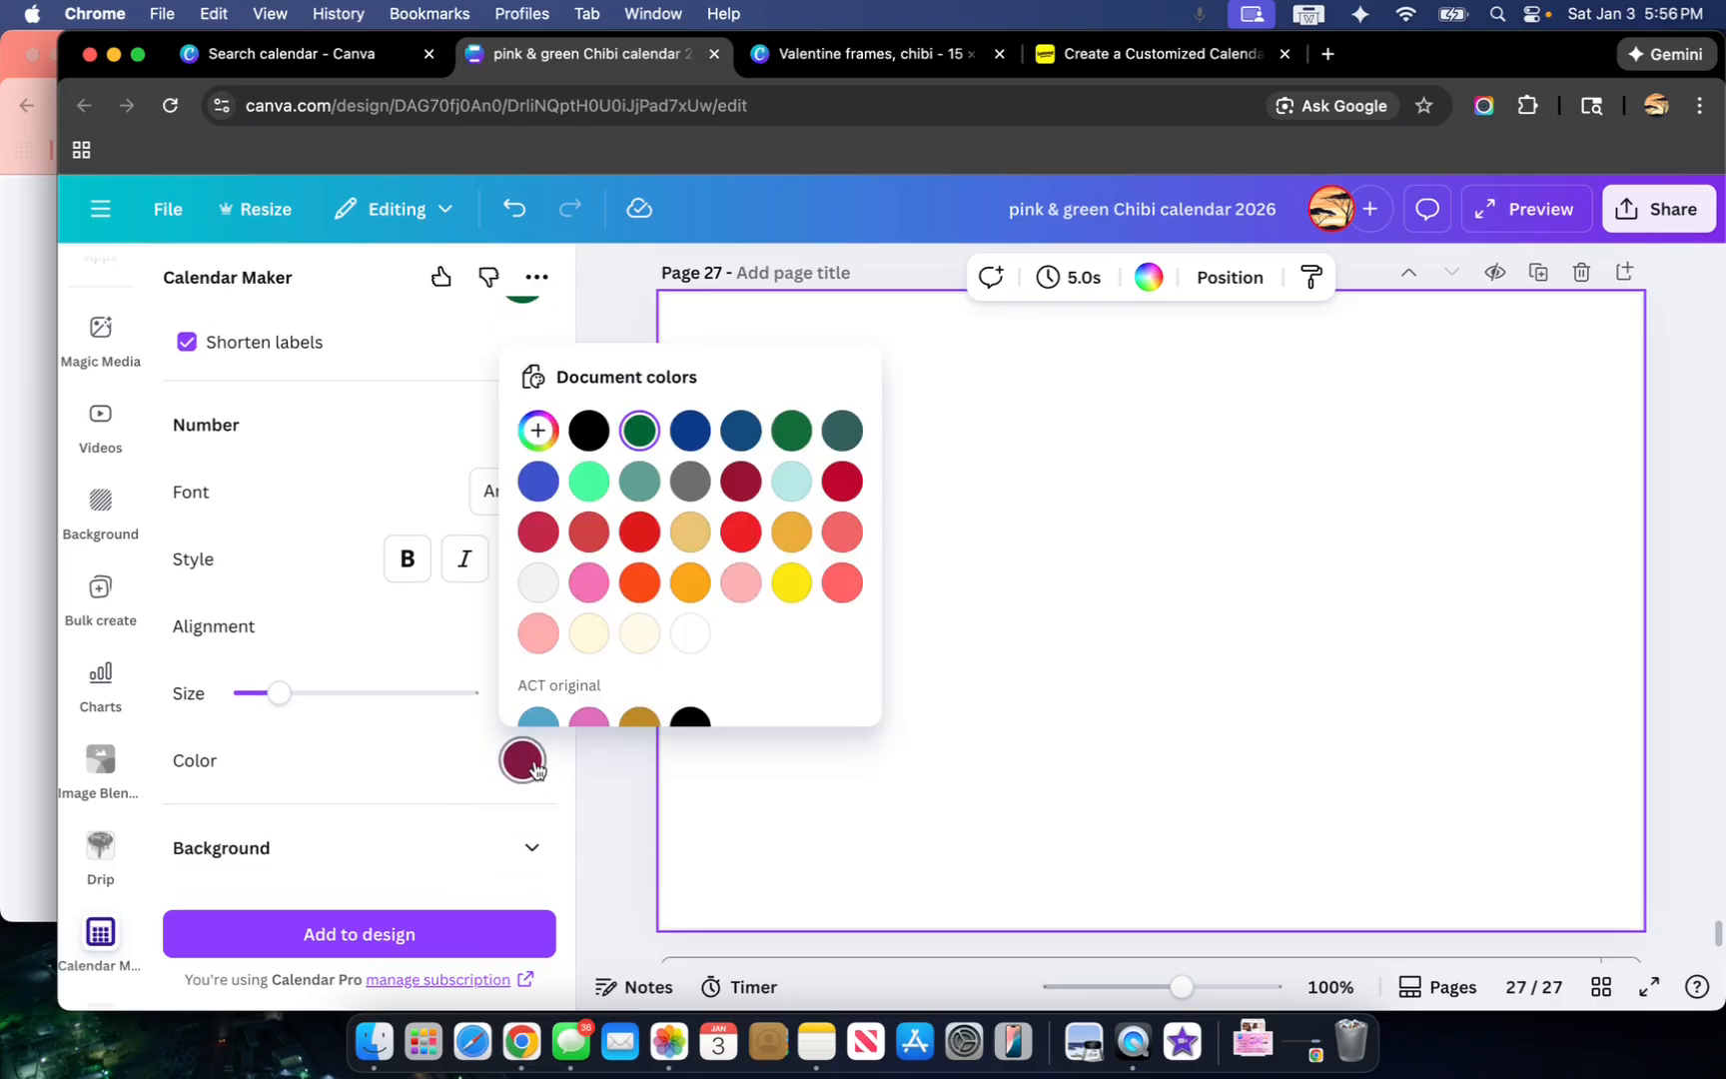
{"action": "left_click", "coordinate": [591, 431]}
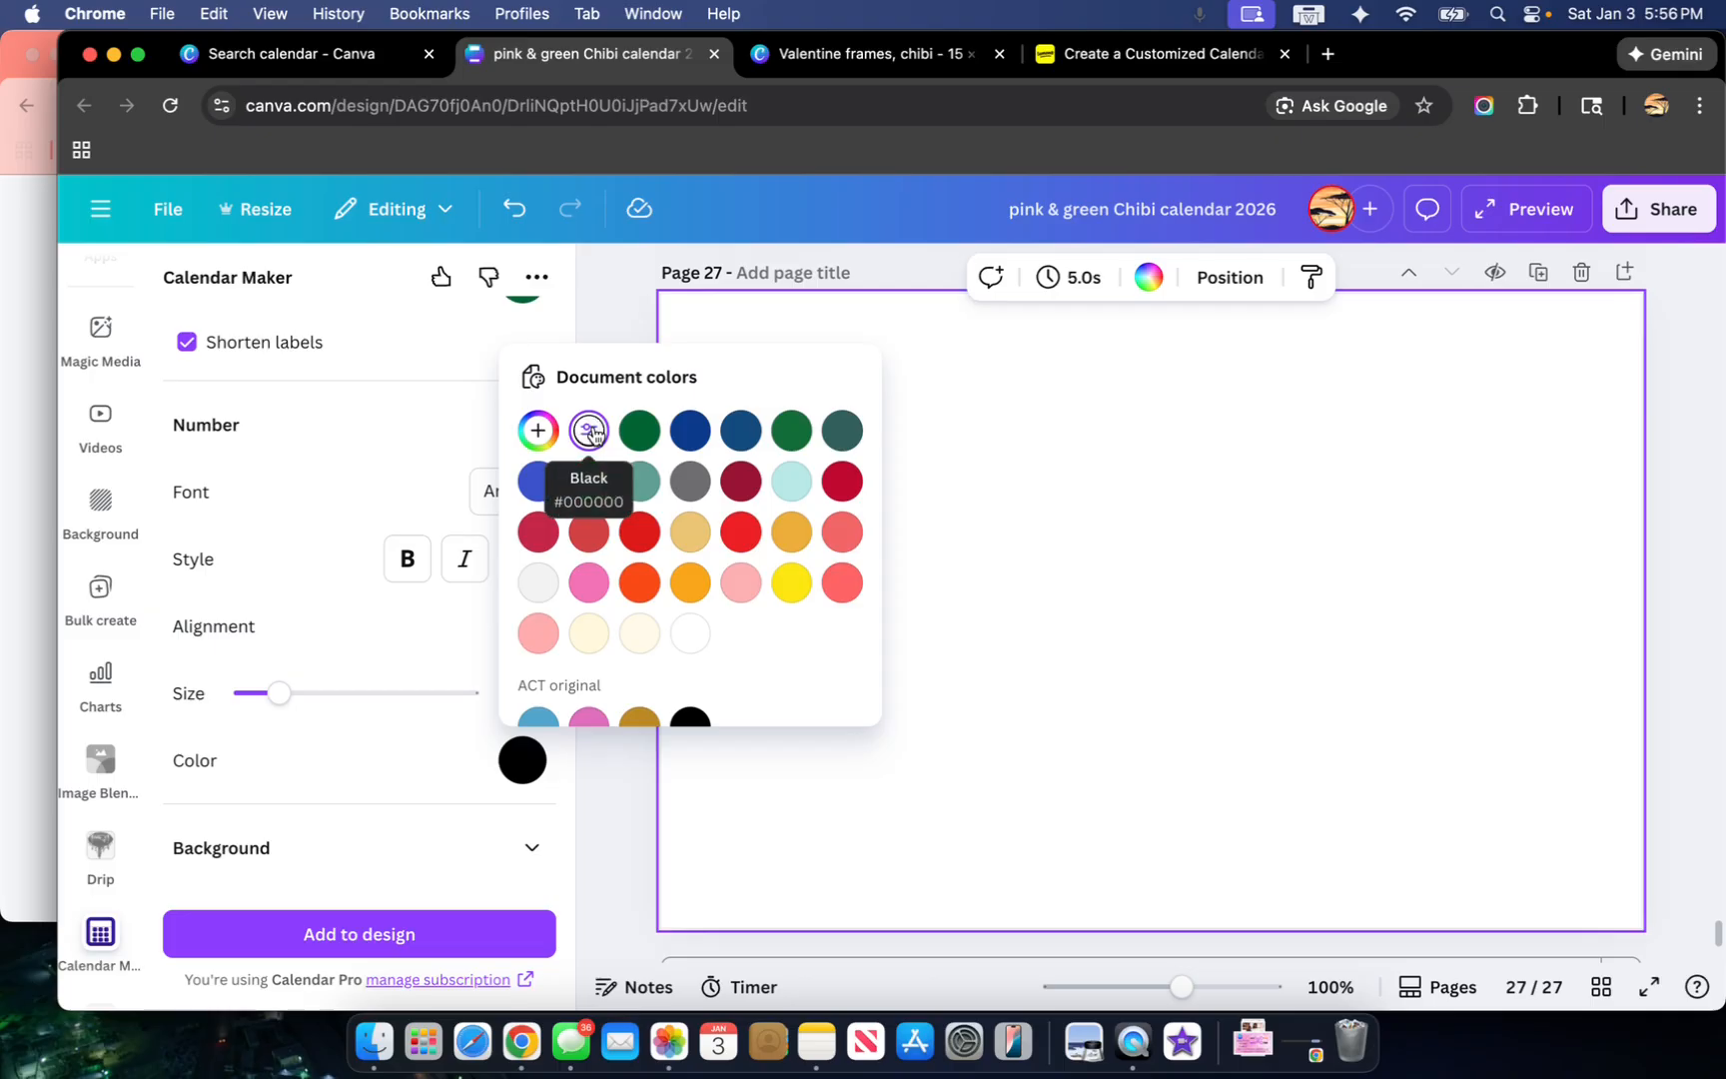
{"action": "left_click", "coordinate": [322, 734]}
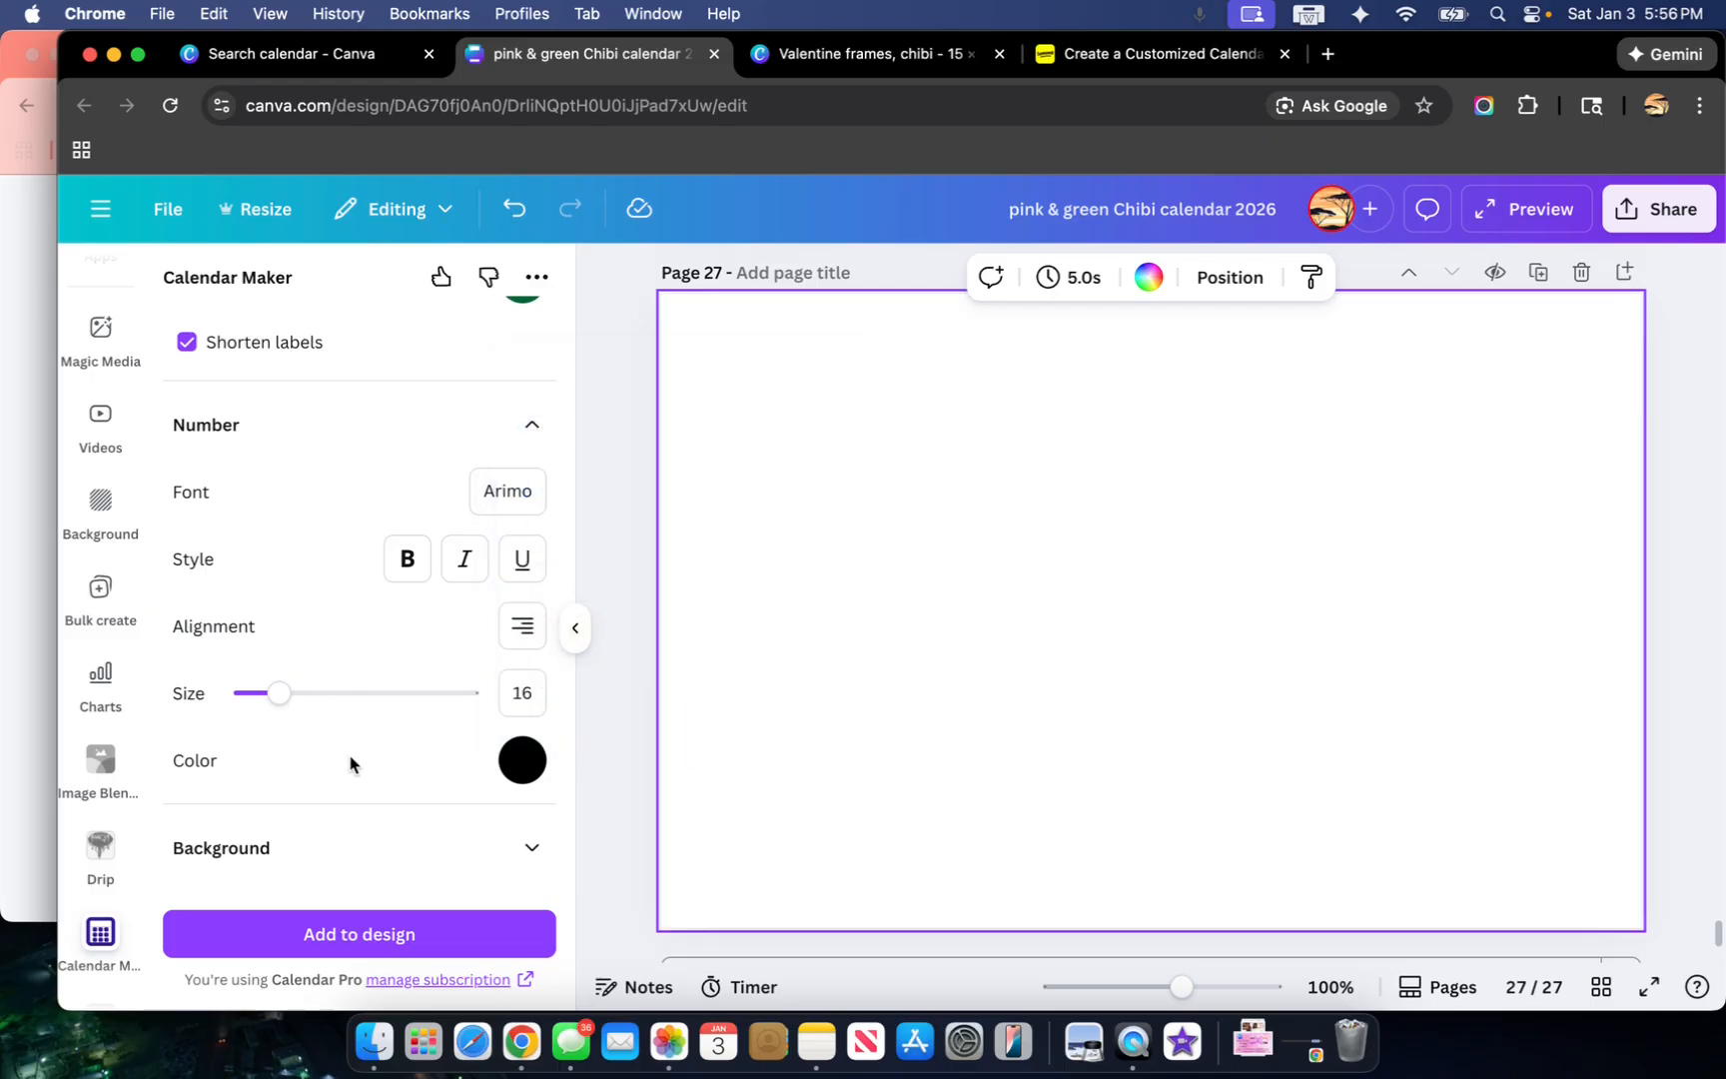
Step: Open the background color settings for the calendar's header, odd rows and even rows
{"action": "scroll", "coordinate": [360, 769], "scroll_direction": "down", "scroll_amount": 1}
{"action": "left_click", "coordinate": [532, 829]}
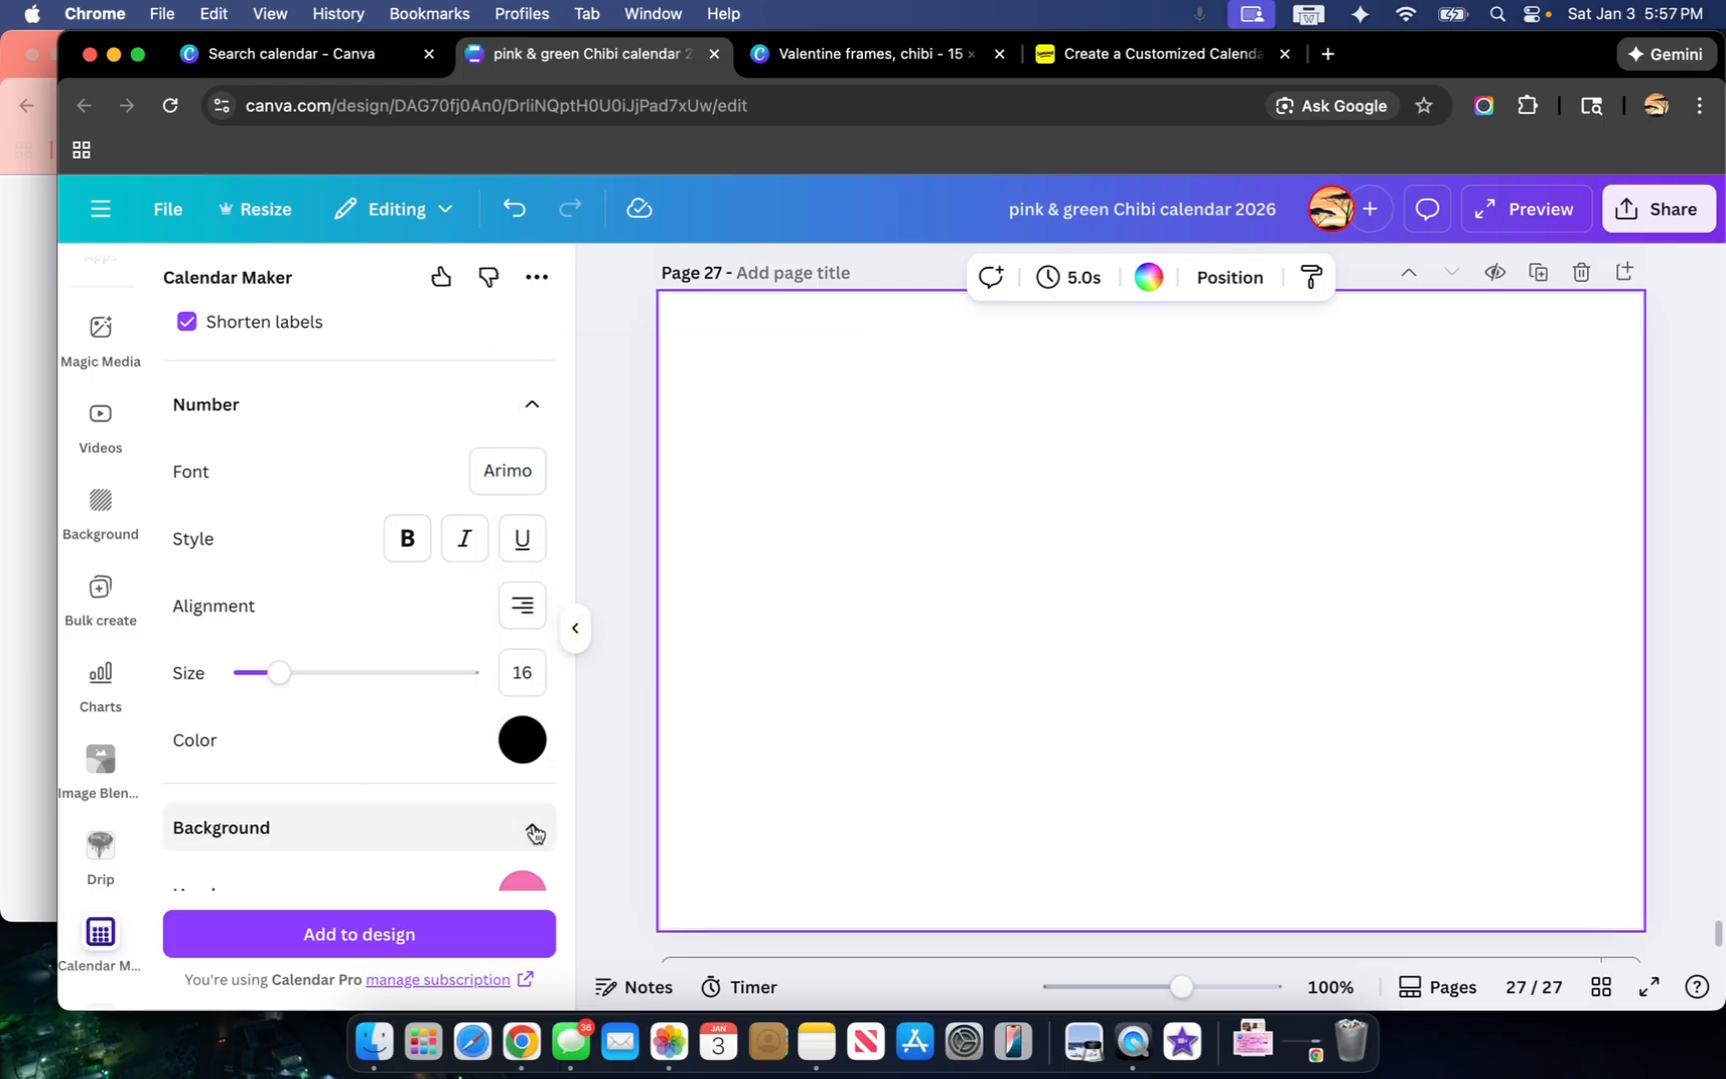
{"action": "scroll", "coordinate": [432, 783], "scroll_direction": "down", "scroll_amount": 3}
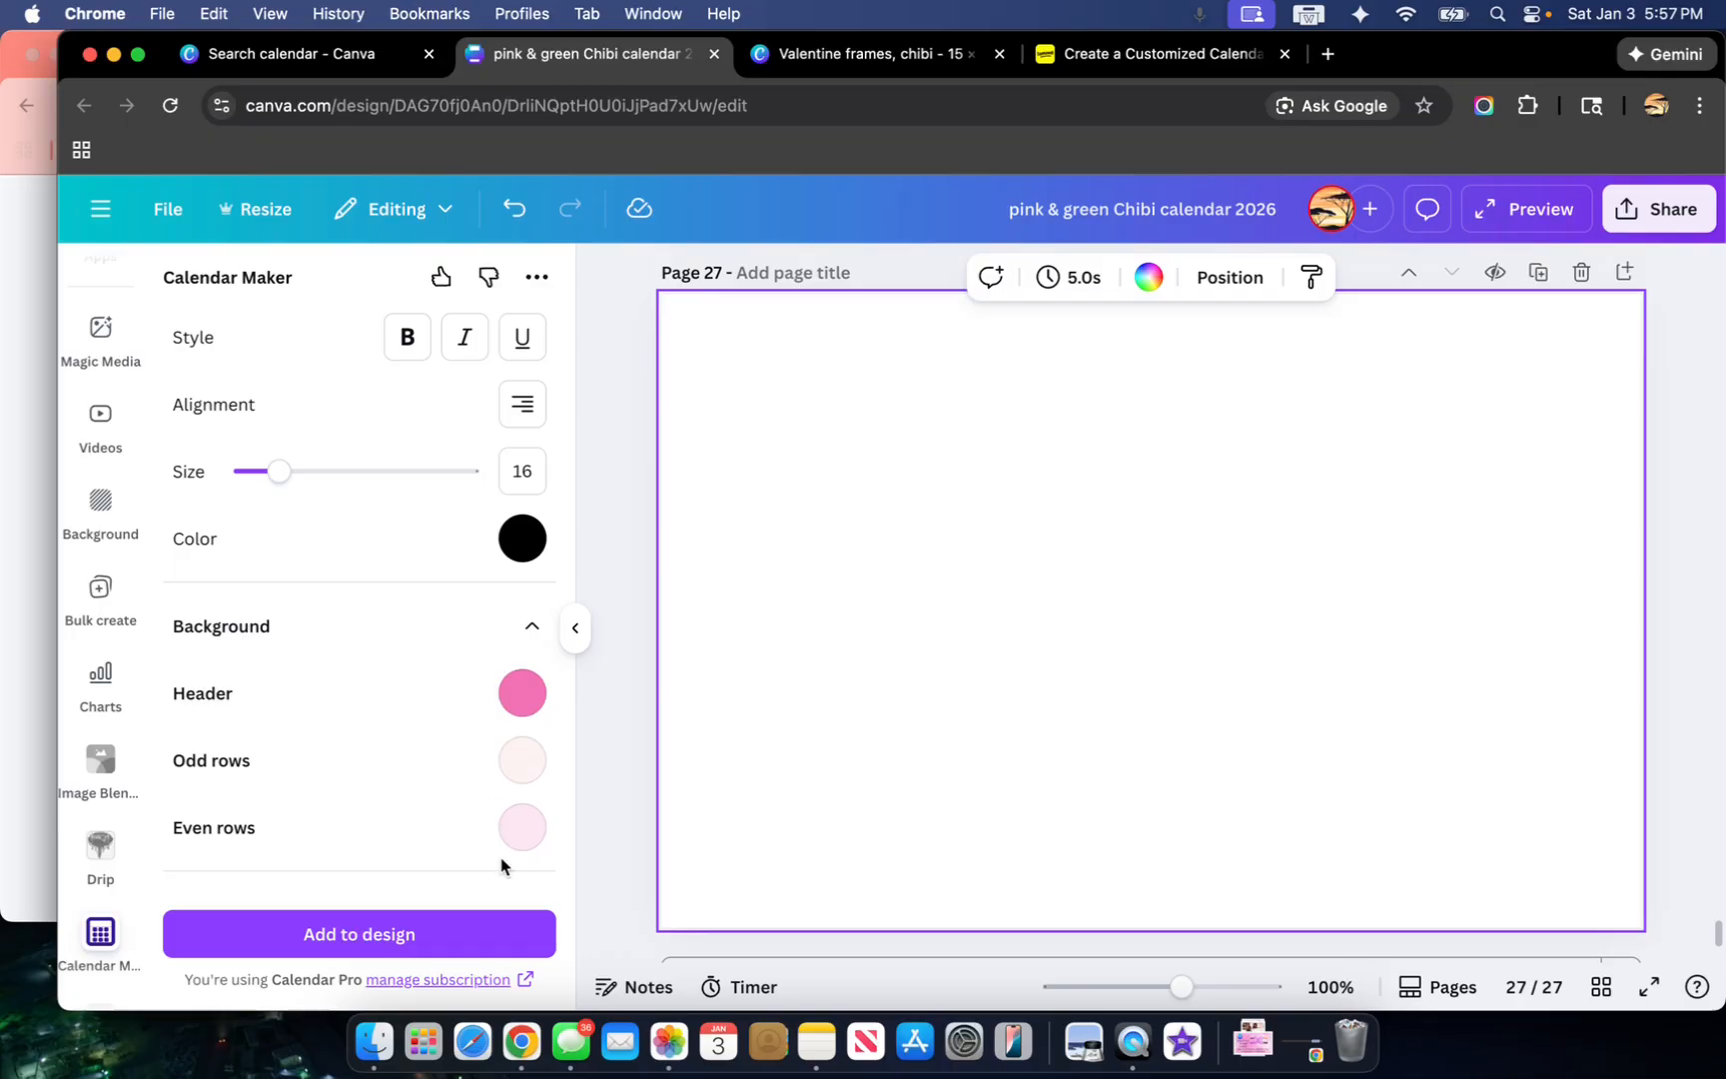
Step: Add the customized January calendar to page 27 and enlarge it to cover most of the page
{"action": "left_click", "coordinate": [412, 934]}
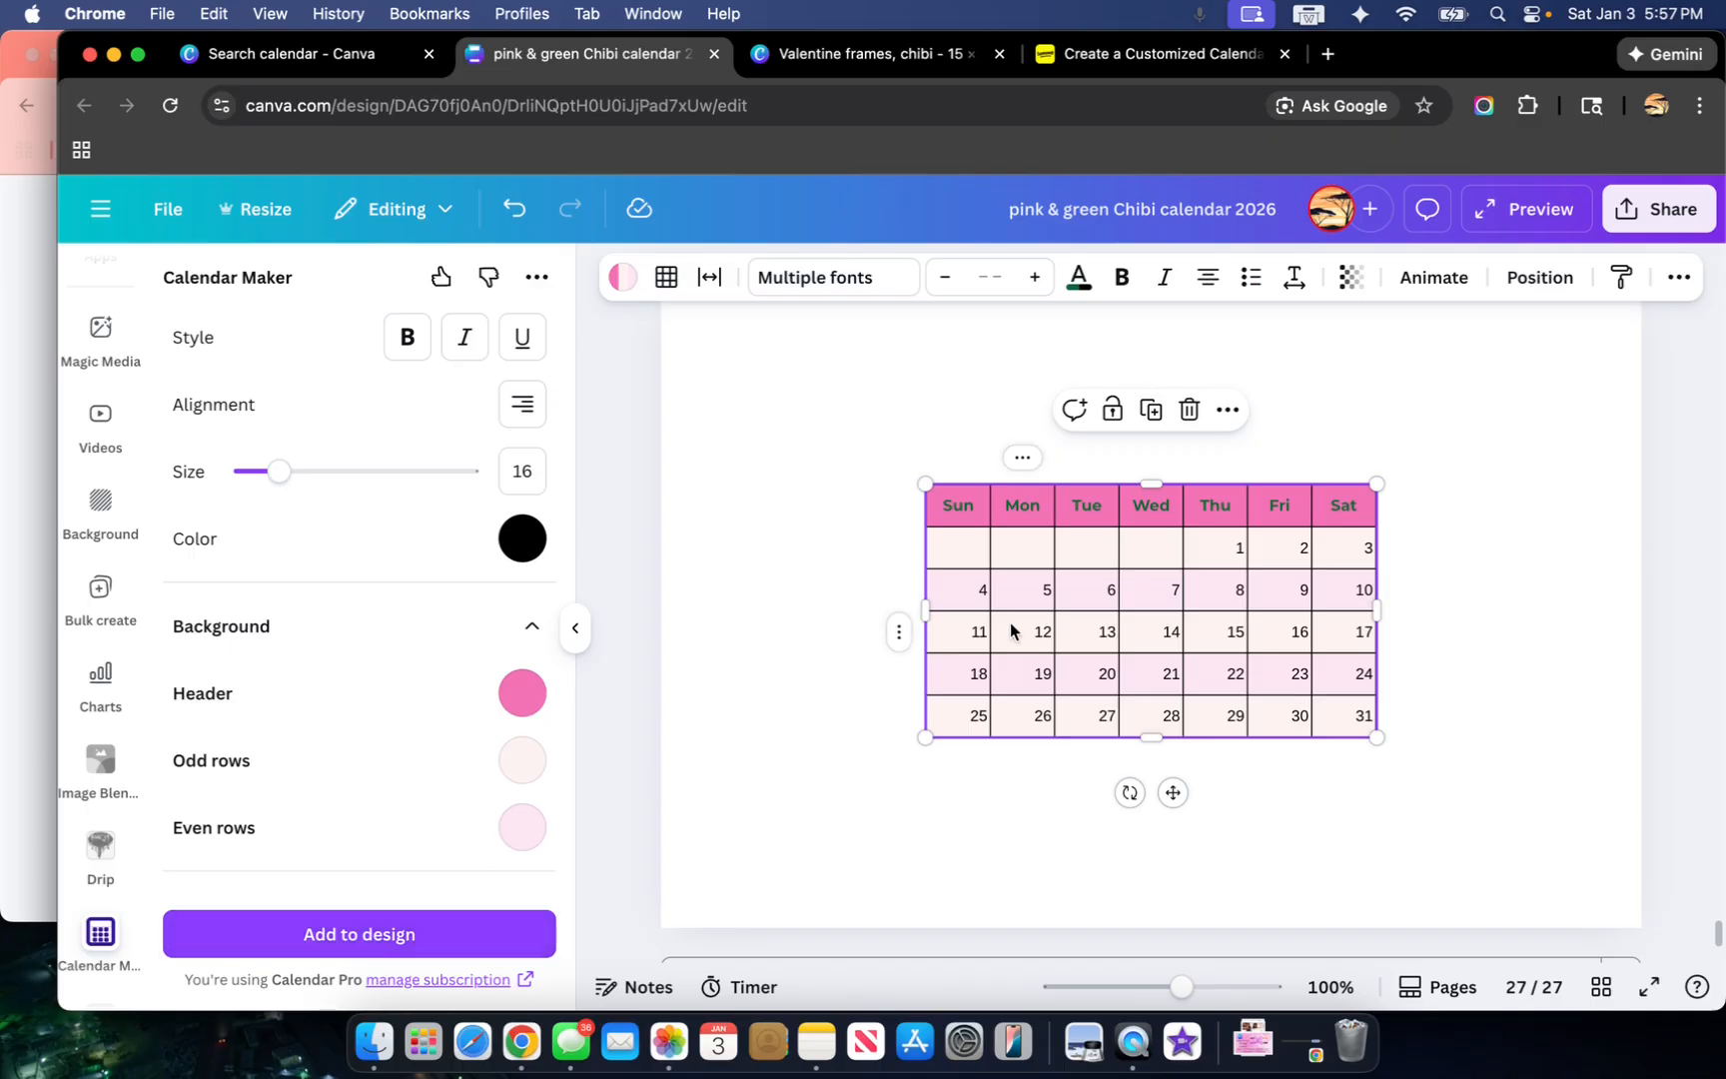
{"action": "left_click", "coordinate": [931, 624]}
{"action": "left_click_drag", "start_coordinate": [924, 606], "coordinate": [920, 606]}
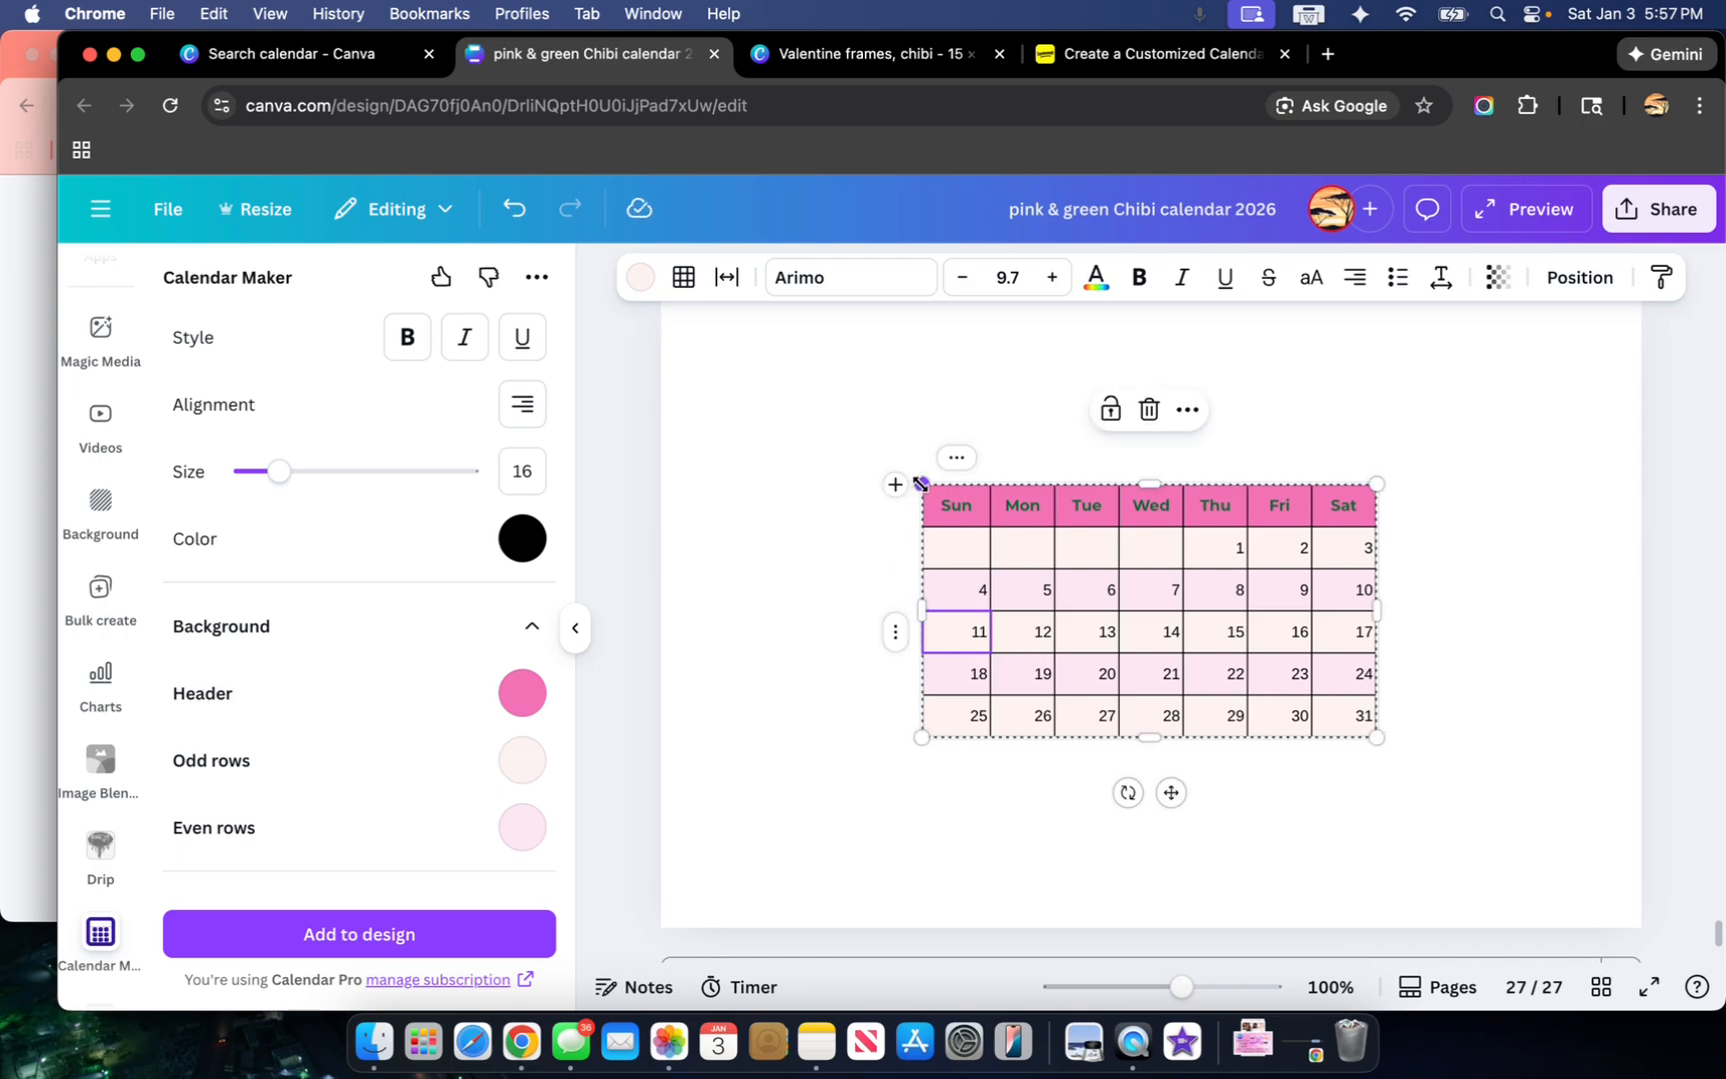
{"action": "left_click_drag", "start_coordinate": [921, 484], "coordinate": [758, 317]}
{"action": "scroll", "coordinate": [814, 400], "scroll_direction": "up", "scroll_amount": 3}
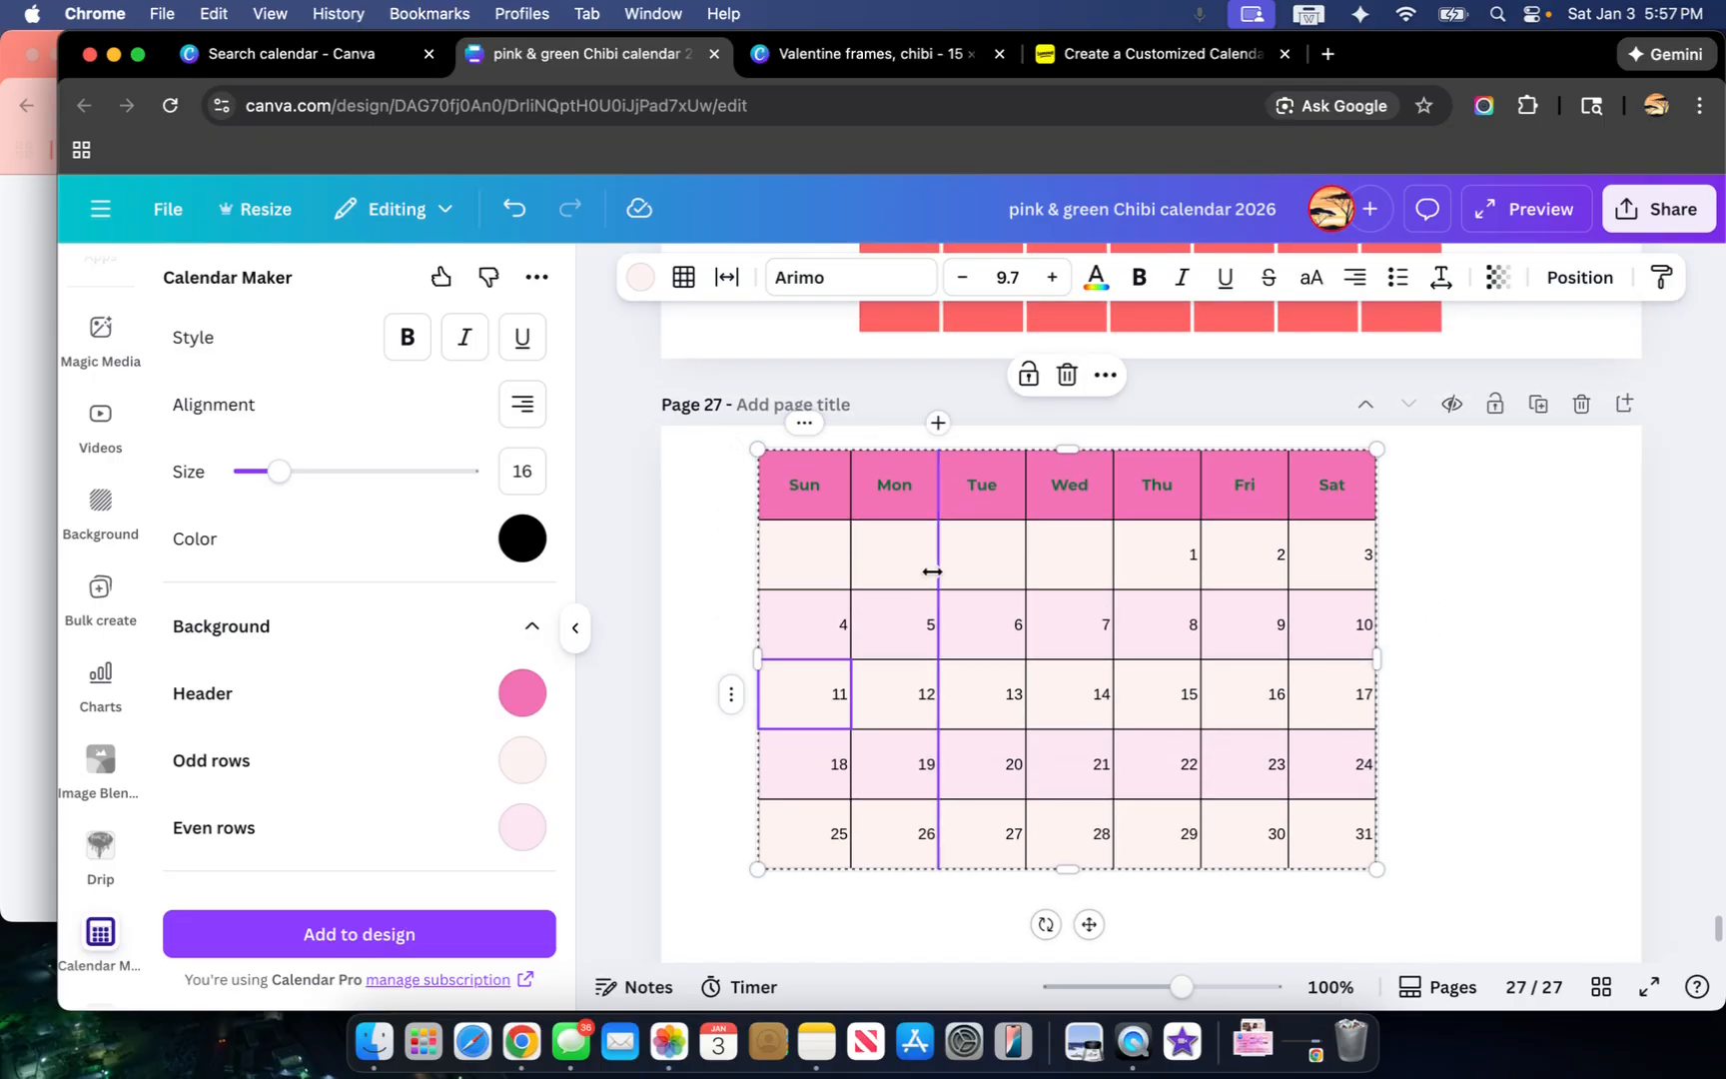
{"action": "left_click_drag", "start_coordinate": [1376, 869], "coordinate": [1476, 940]}
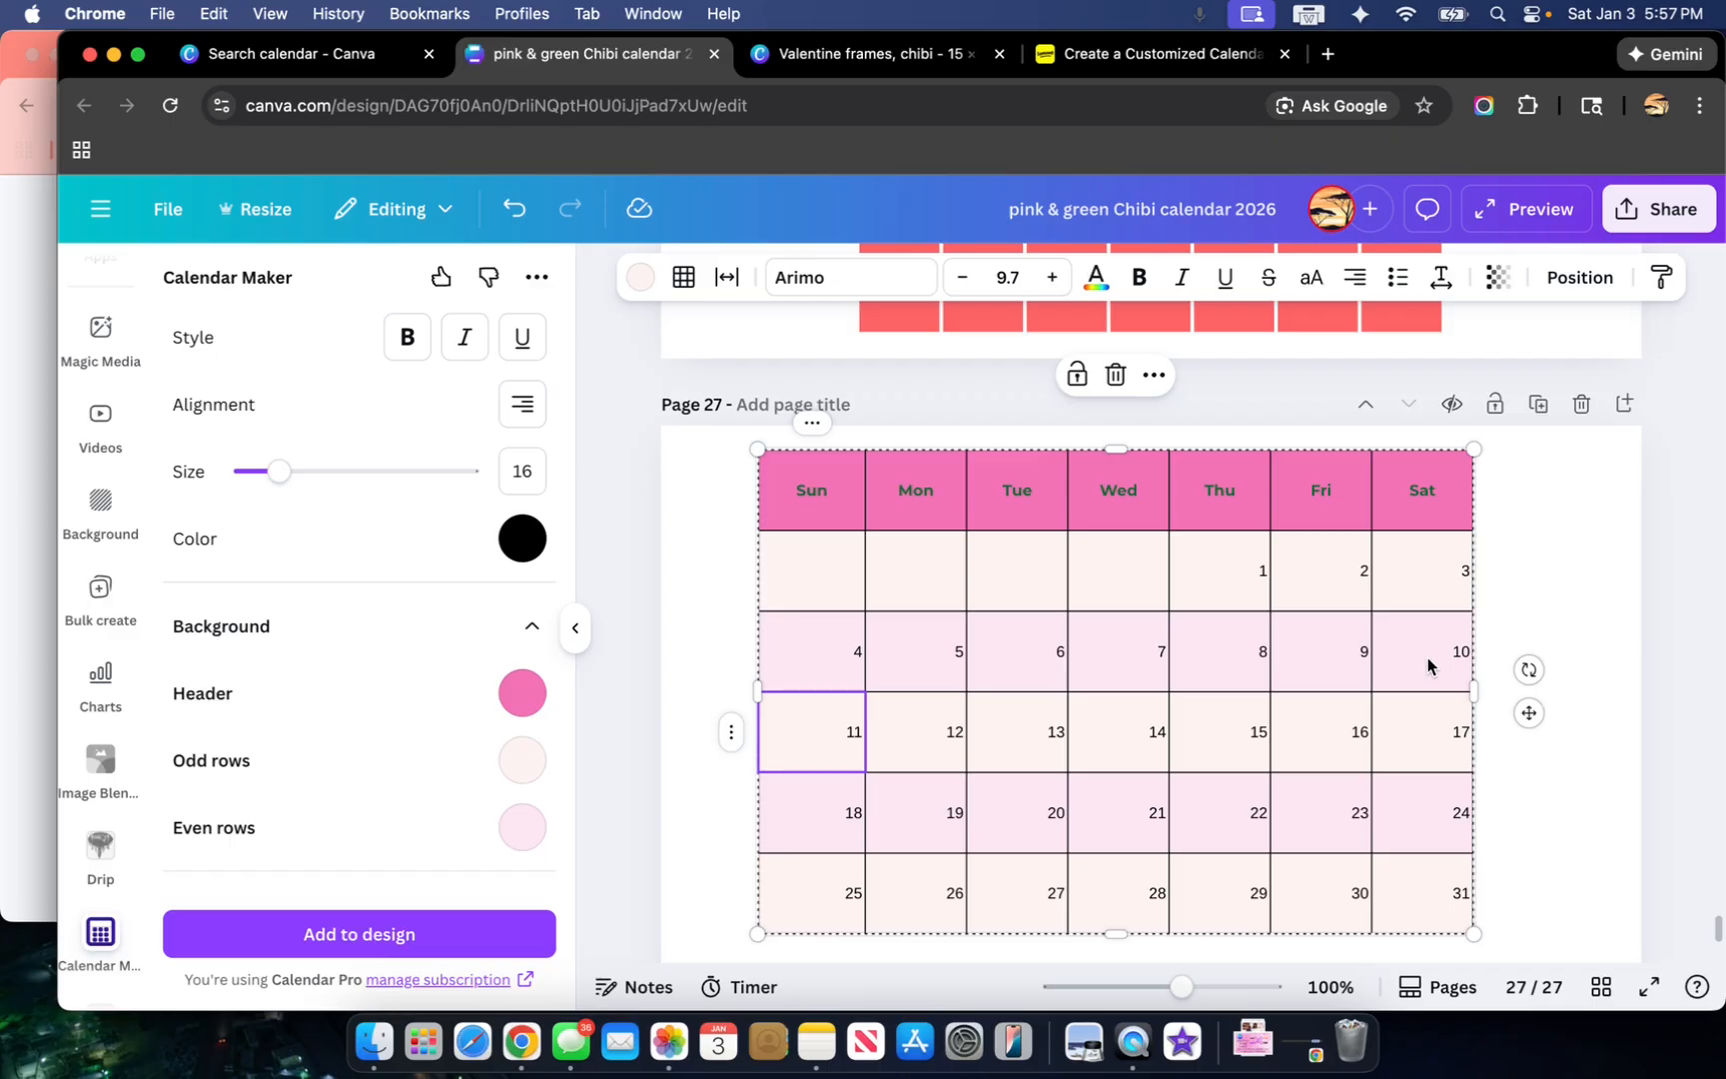
Step: Align the dates in the Thursday to Saturday columns to the top-right corner of their cells
{"action": "left_click", "coordinate": [1214, 584]}
{"action": "left_click_drag", "start_coordinate": [1214, 583], "coordinate": [1318, 656]}
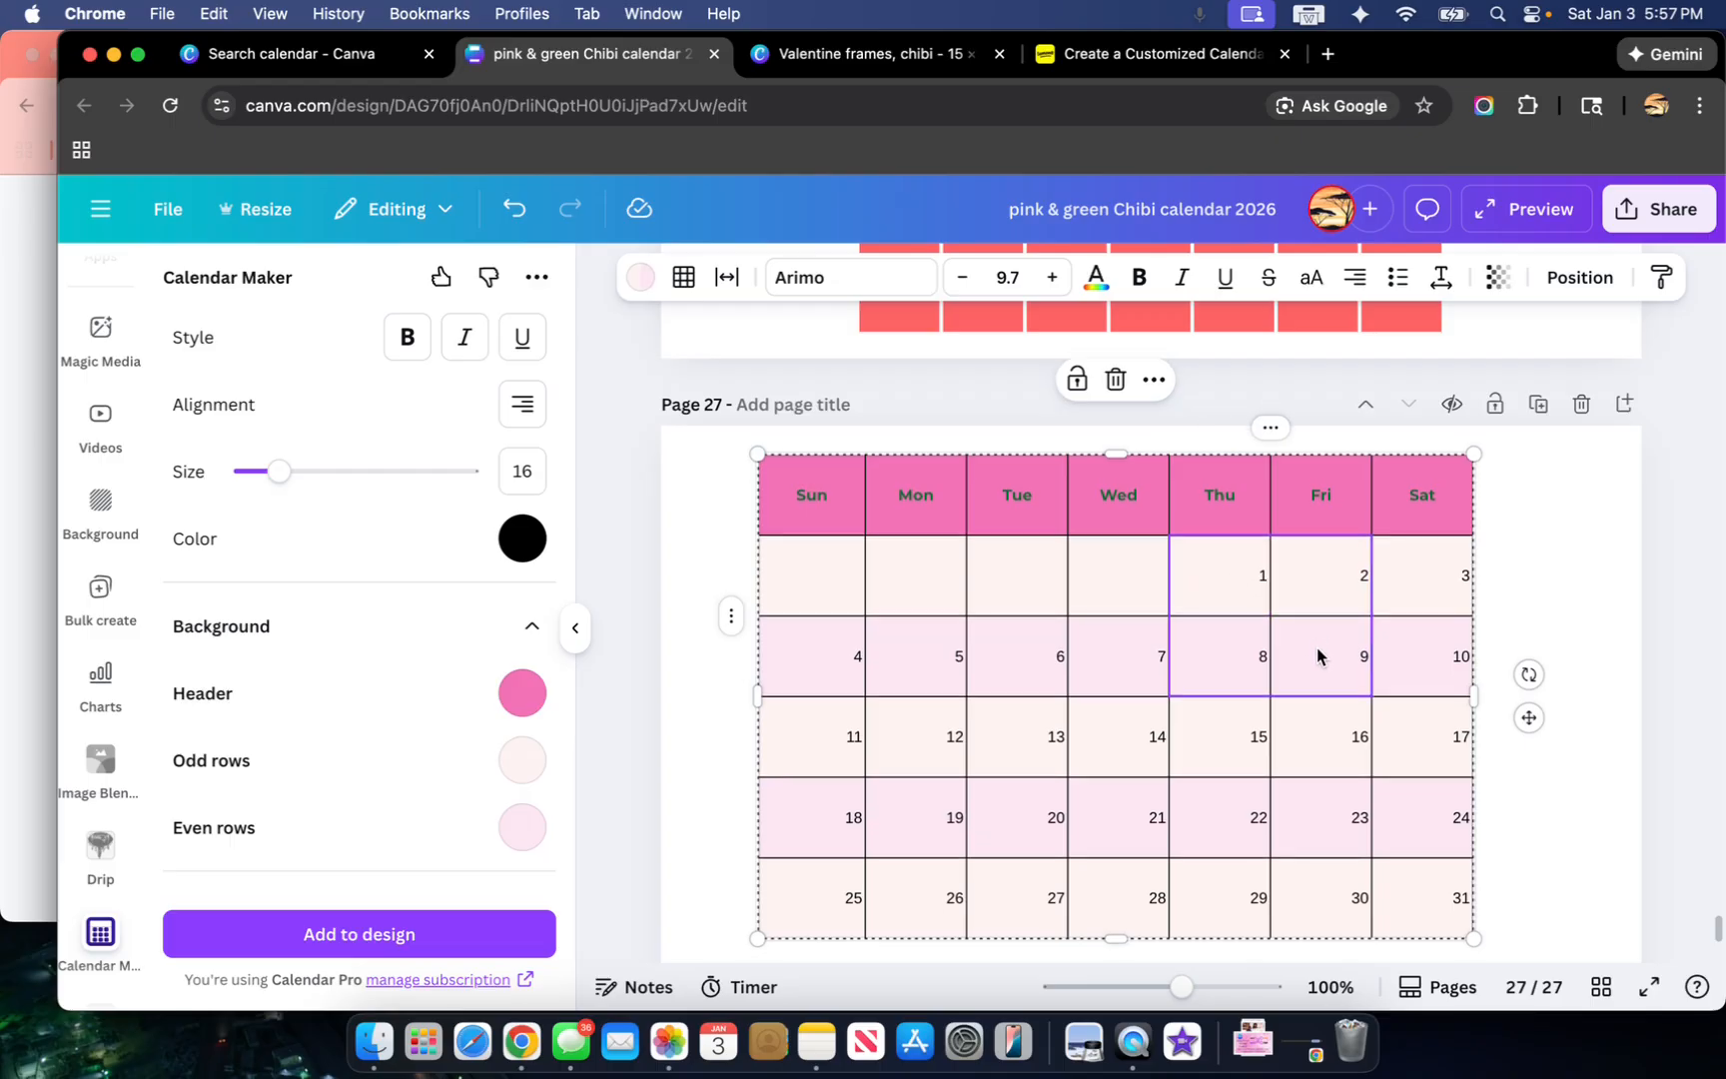
{"action": "left_click", "coordinate": [1217, 596]}
{"action": "left_click_drag", "start_coordinate": [1218, 596], "coordinate": [1431, 896]}
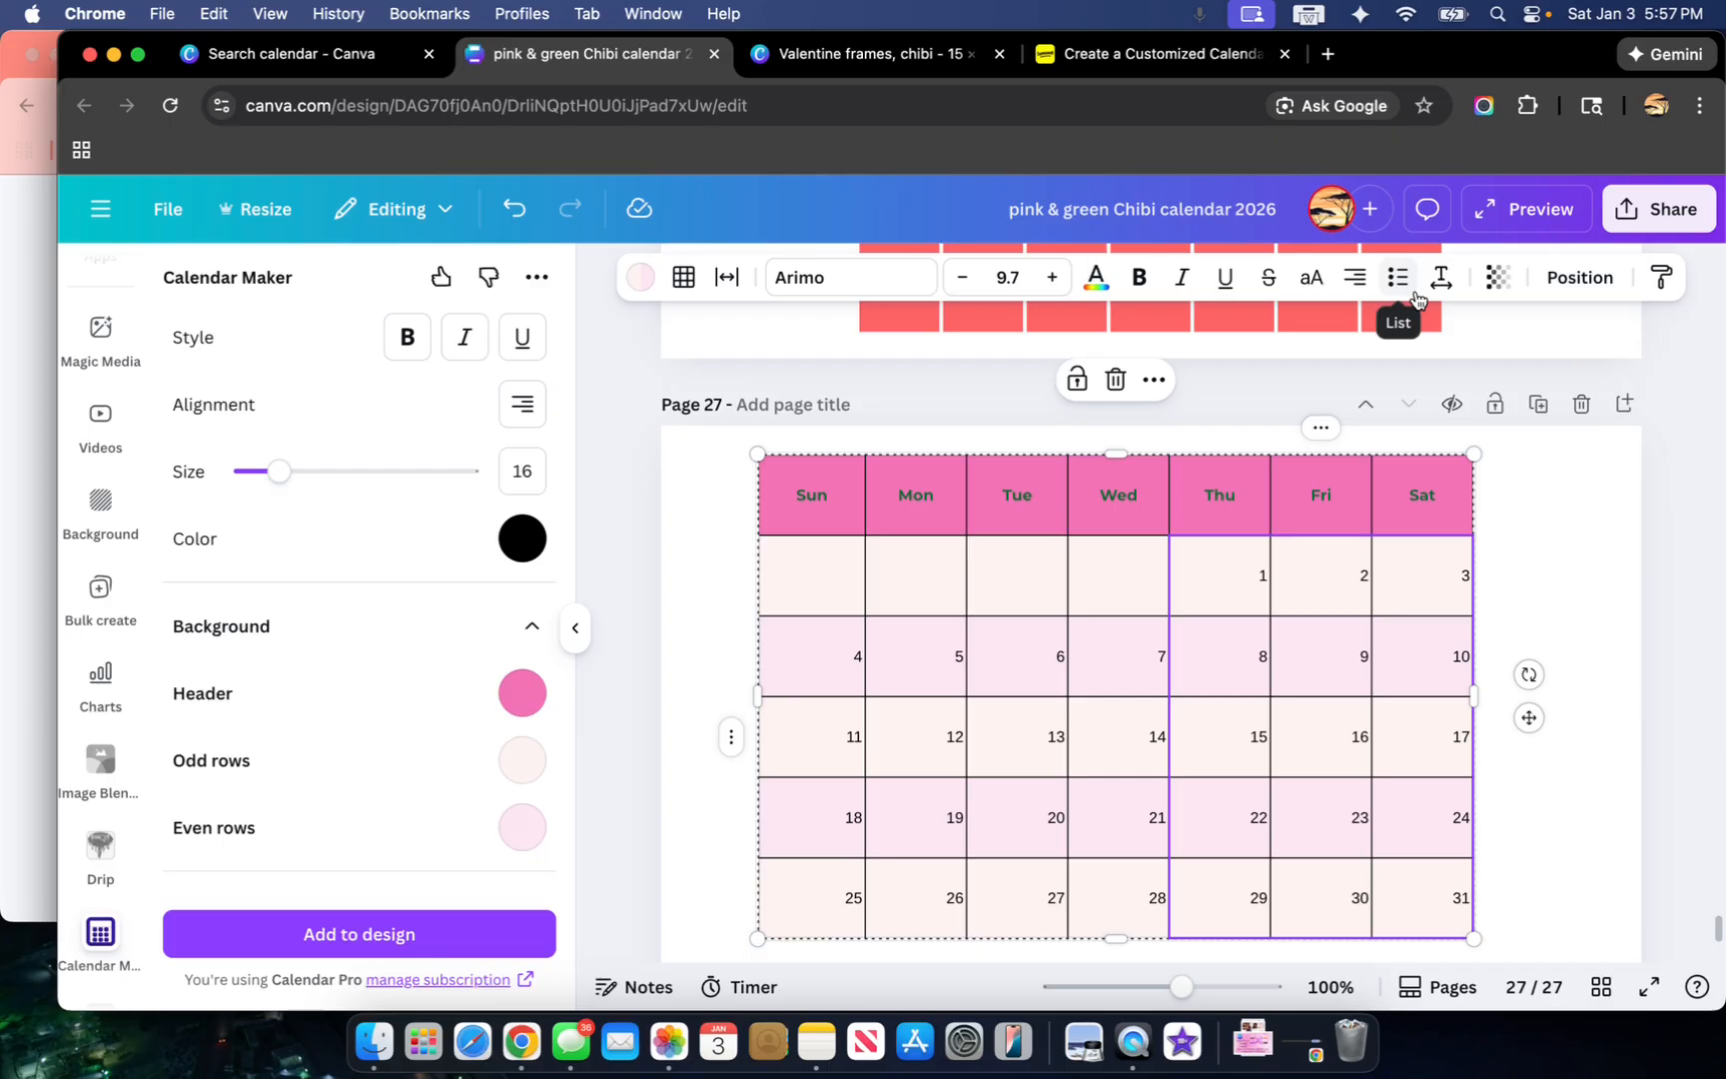
{"action": "left_click", "coordinate": [1356, 283]}
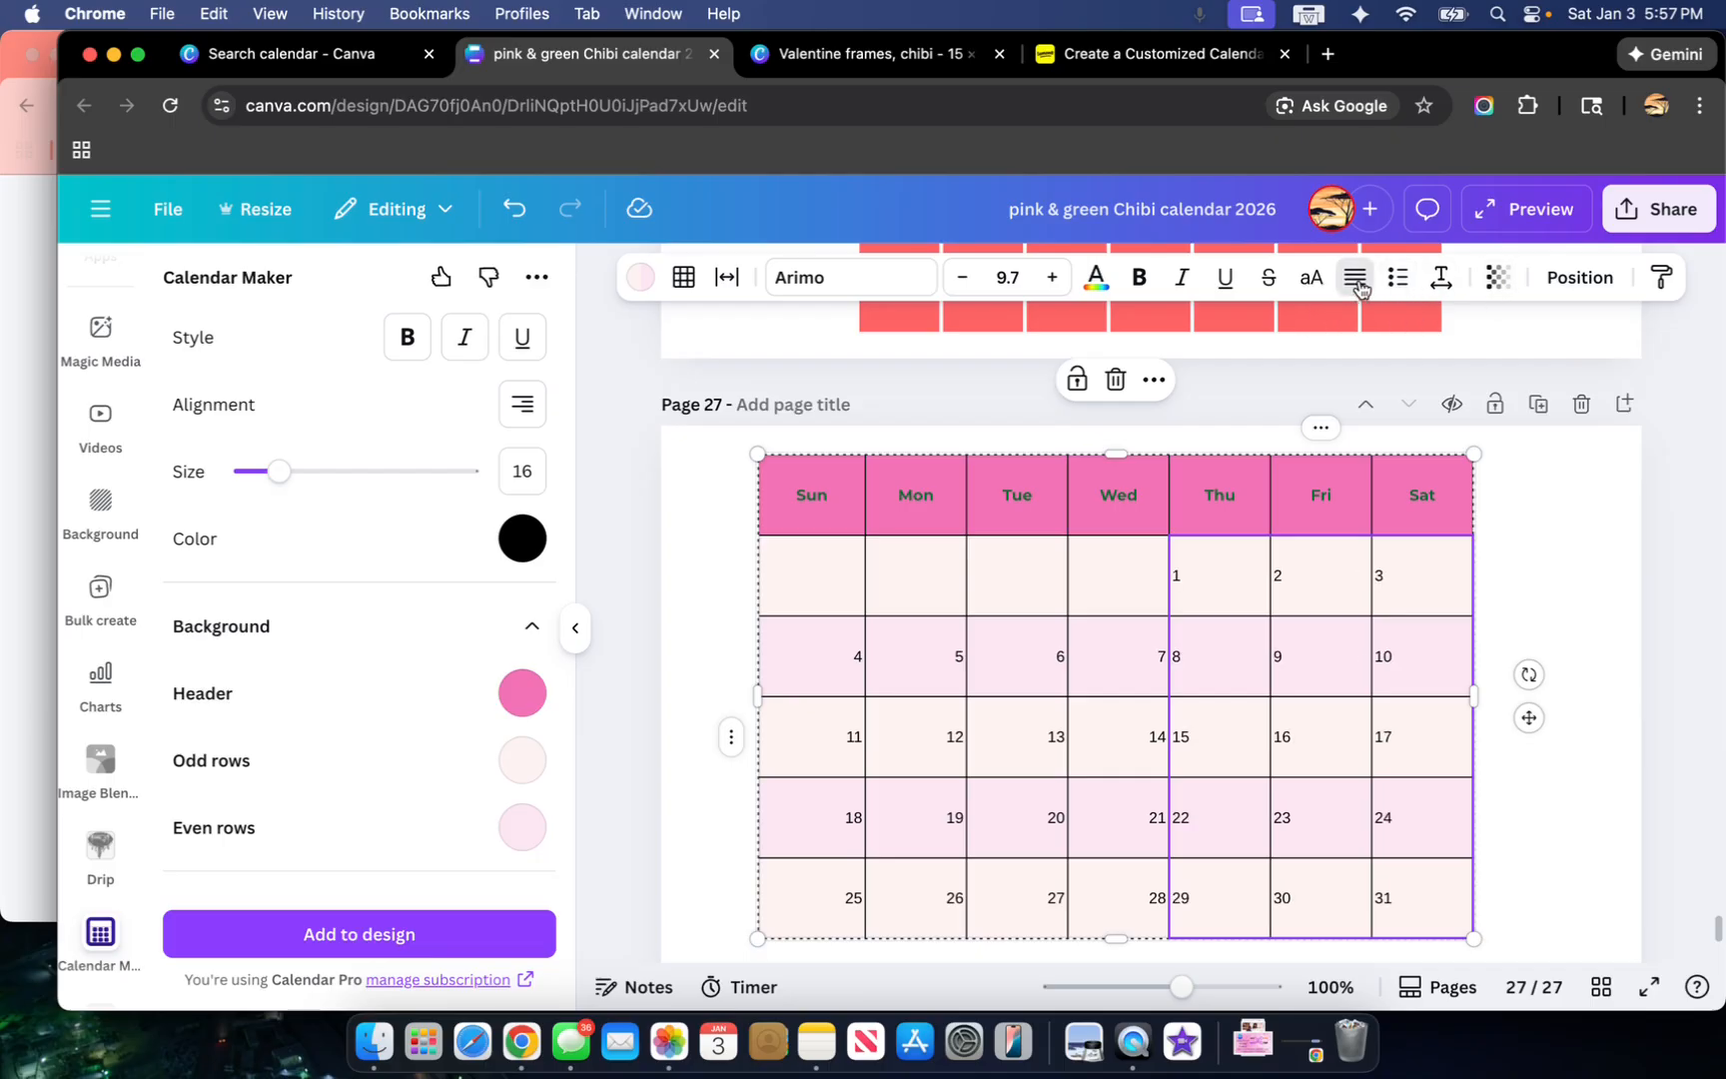
{"action": "left_click", "coordinate": [1442, 277]}
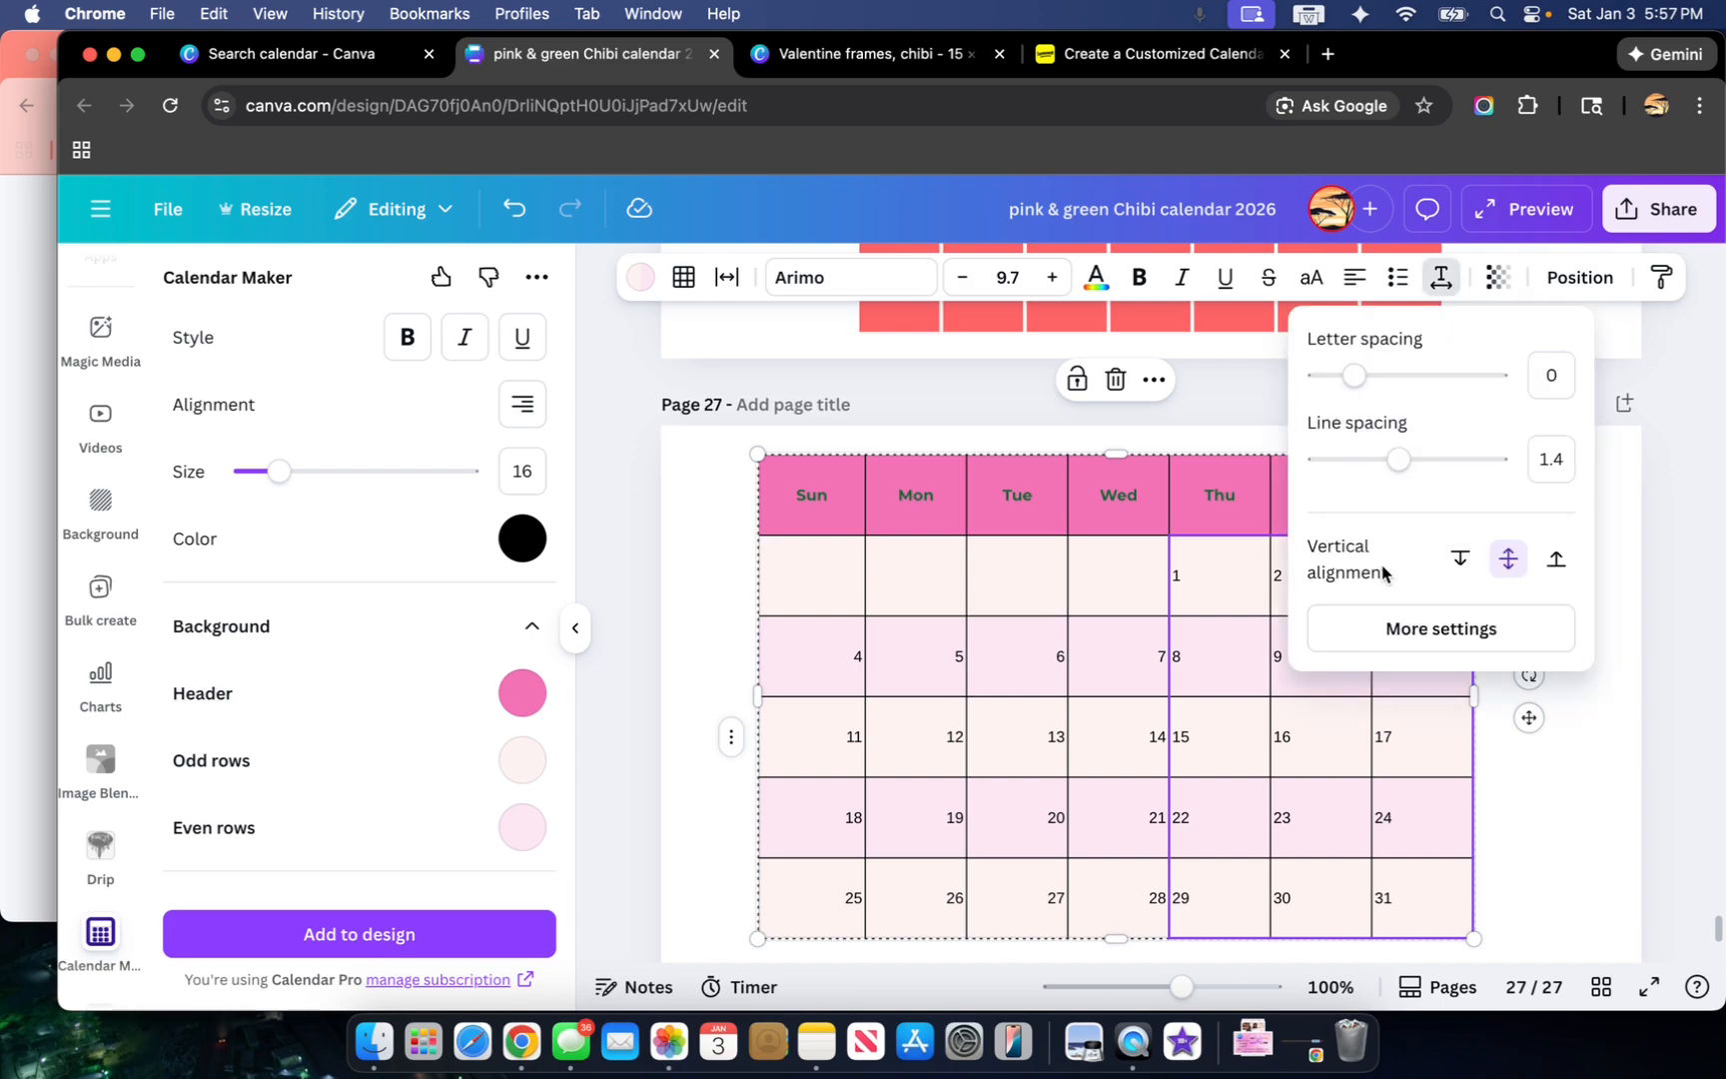
{"action": "left_click", "coordinate": [1459, 564]}
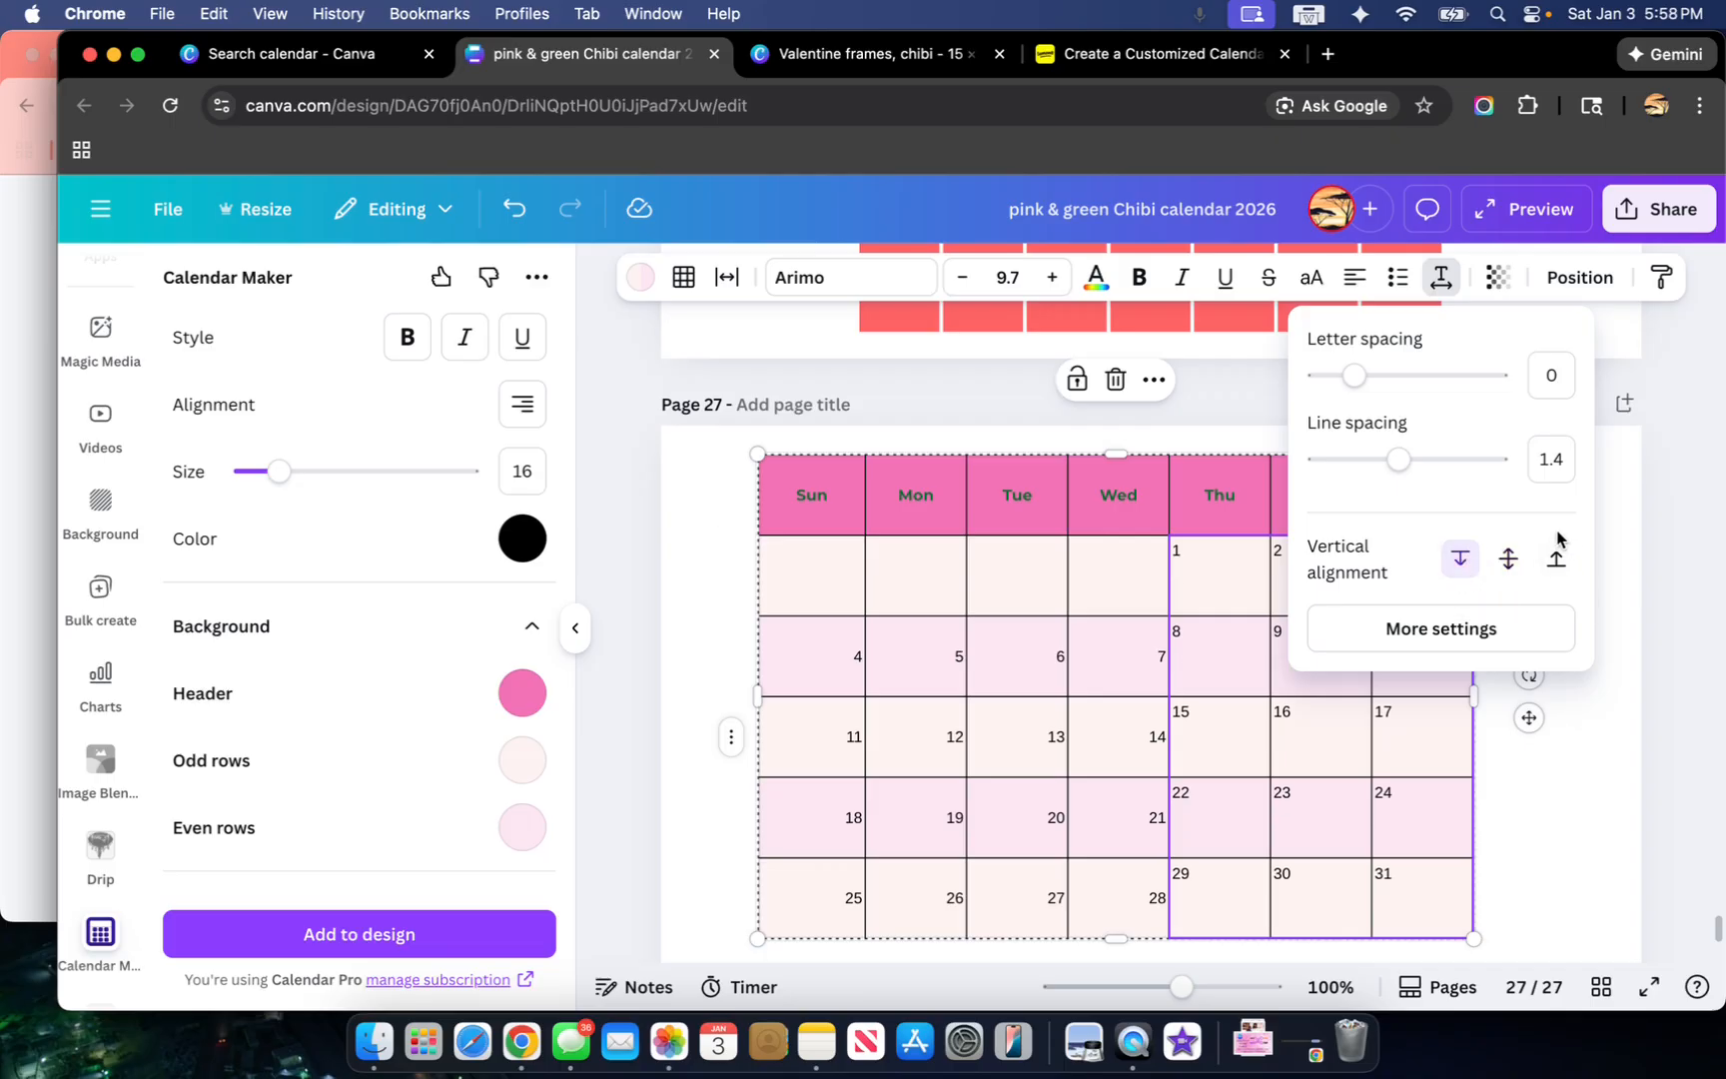
{"action": "left_click", "coordinate": [1355, 281]}
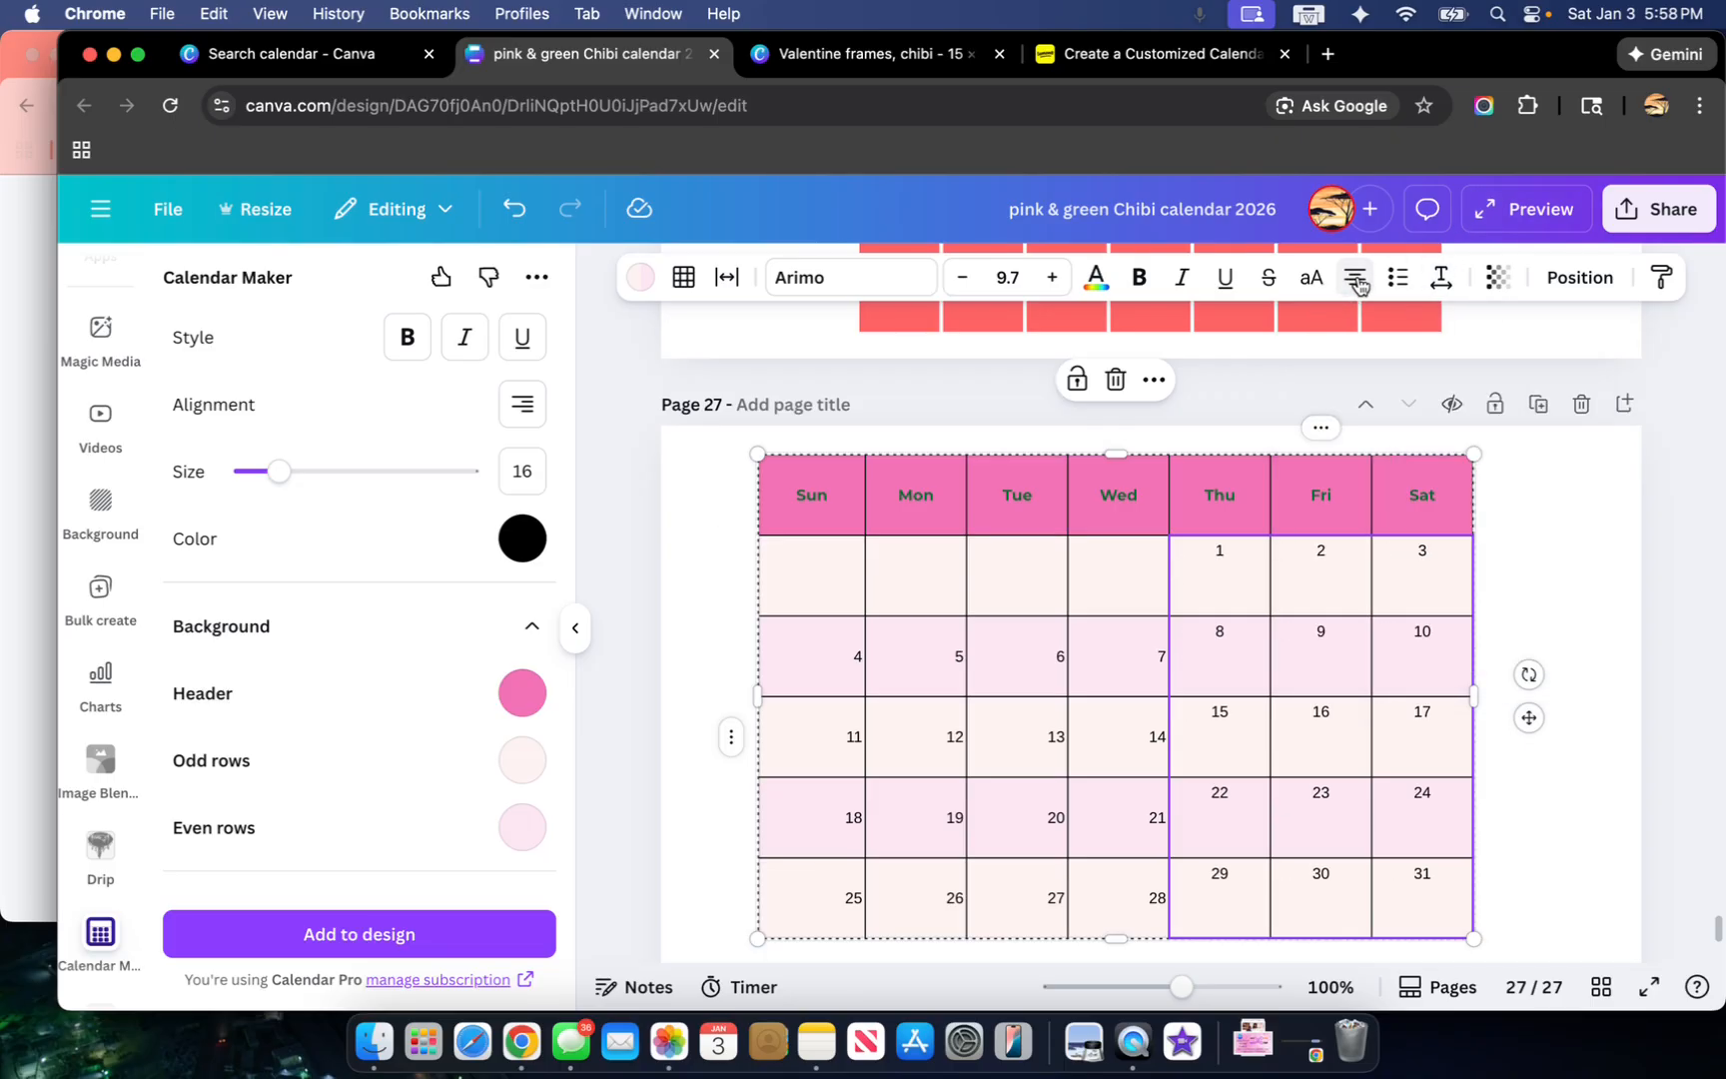
{"action": "left_click", "coordinate": [1357, 281]}
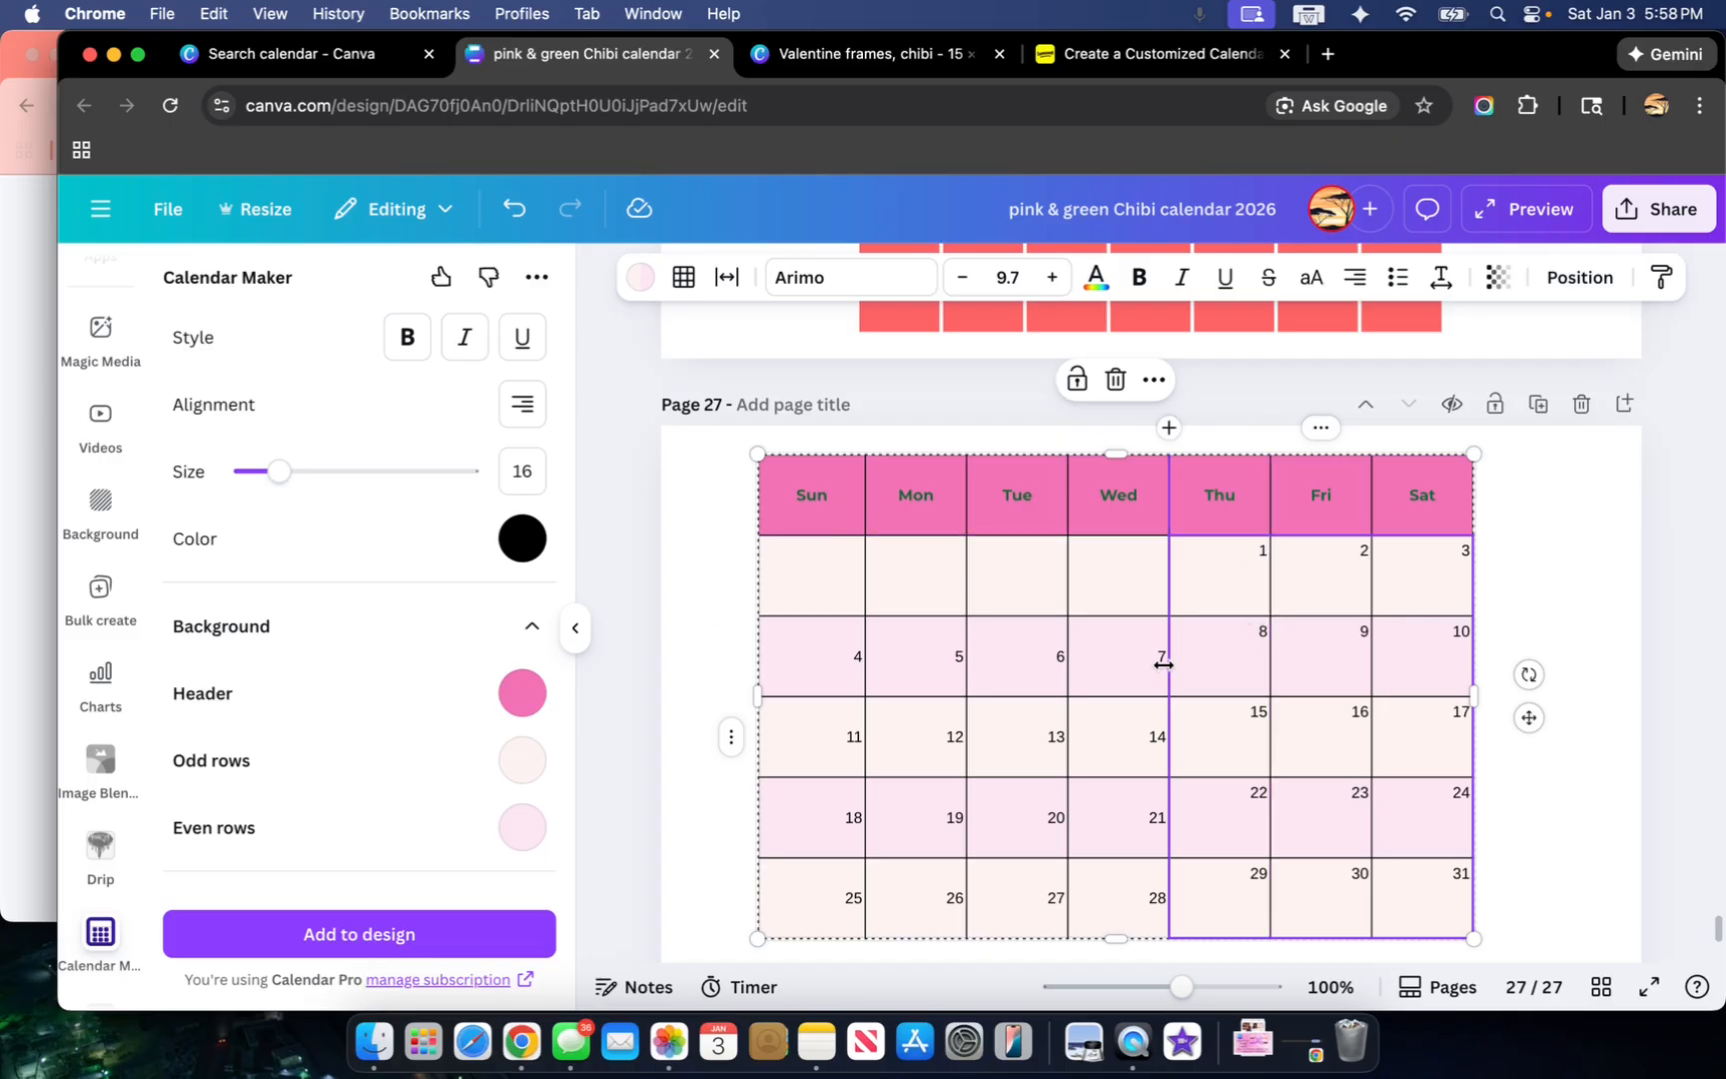
Step: Set the vertical alignment of the Sunday to Wednesday dates, from 4 through 28, to top
{"action": "left_click", "coordinate": [813, 661]}
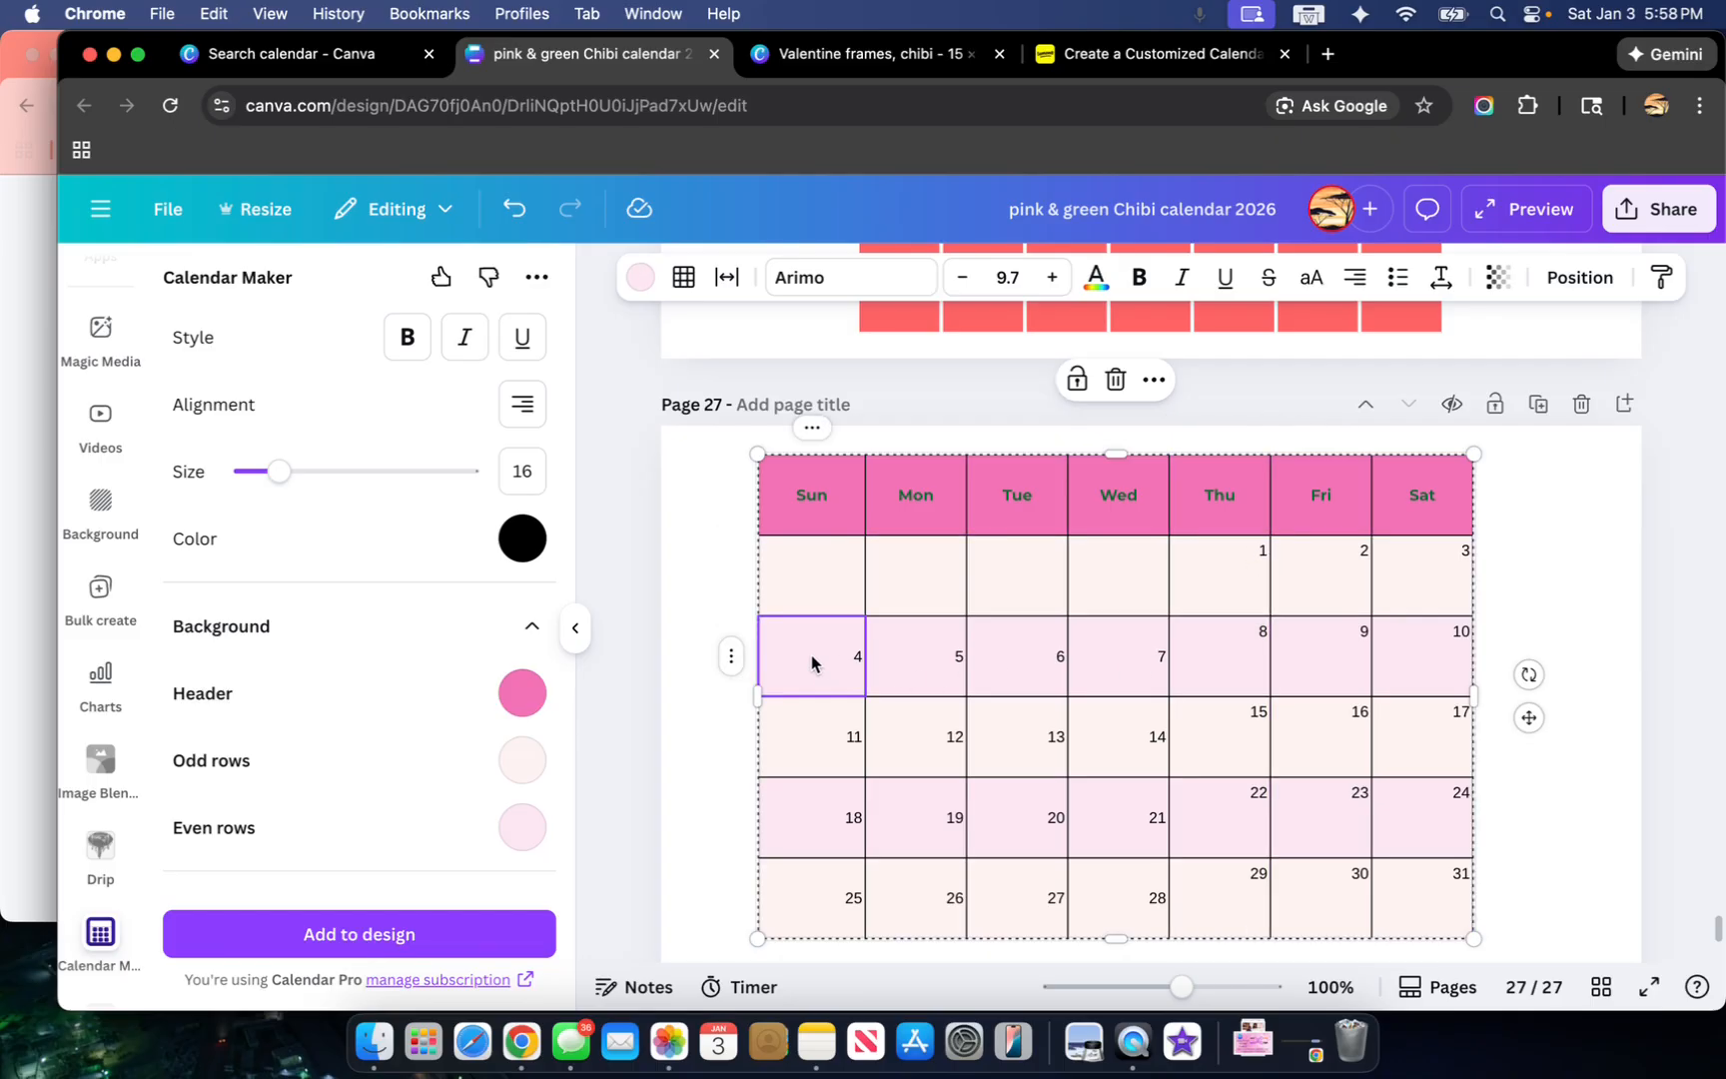
{"action": "left_click_drag", "start_coordinate": [810, 654], "coordinate": [1099, 904]}
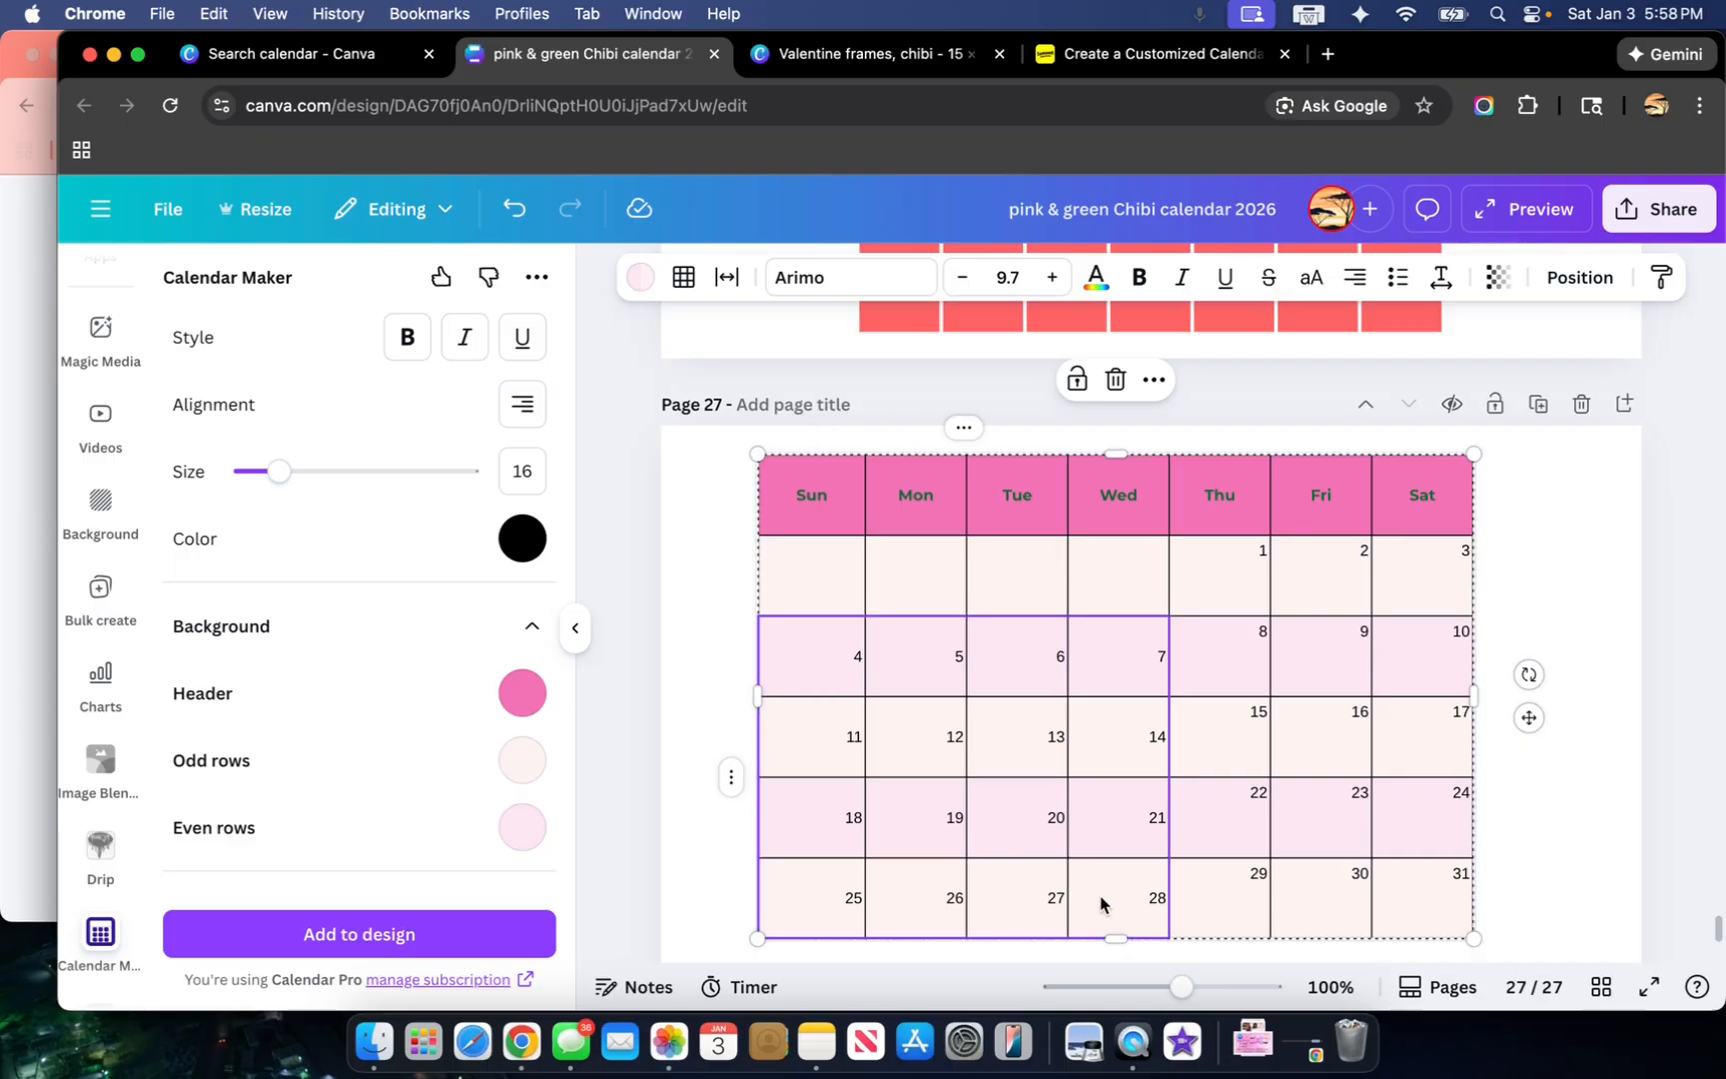
{"action": "left_click", "coordinate": [1439, 281]}
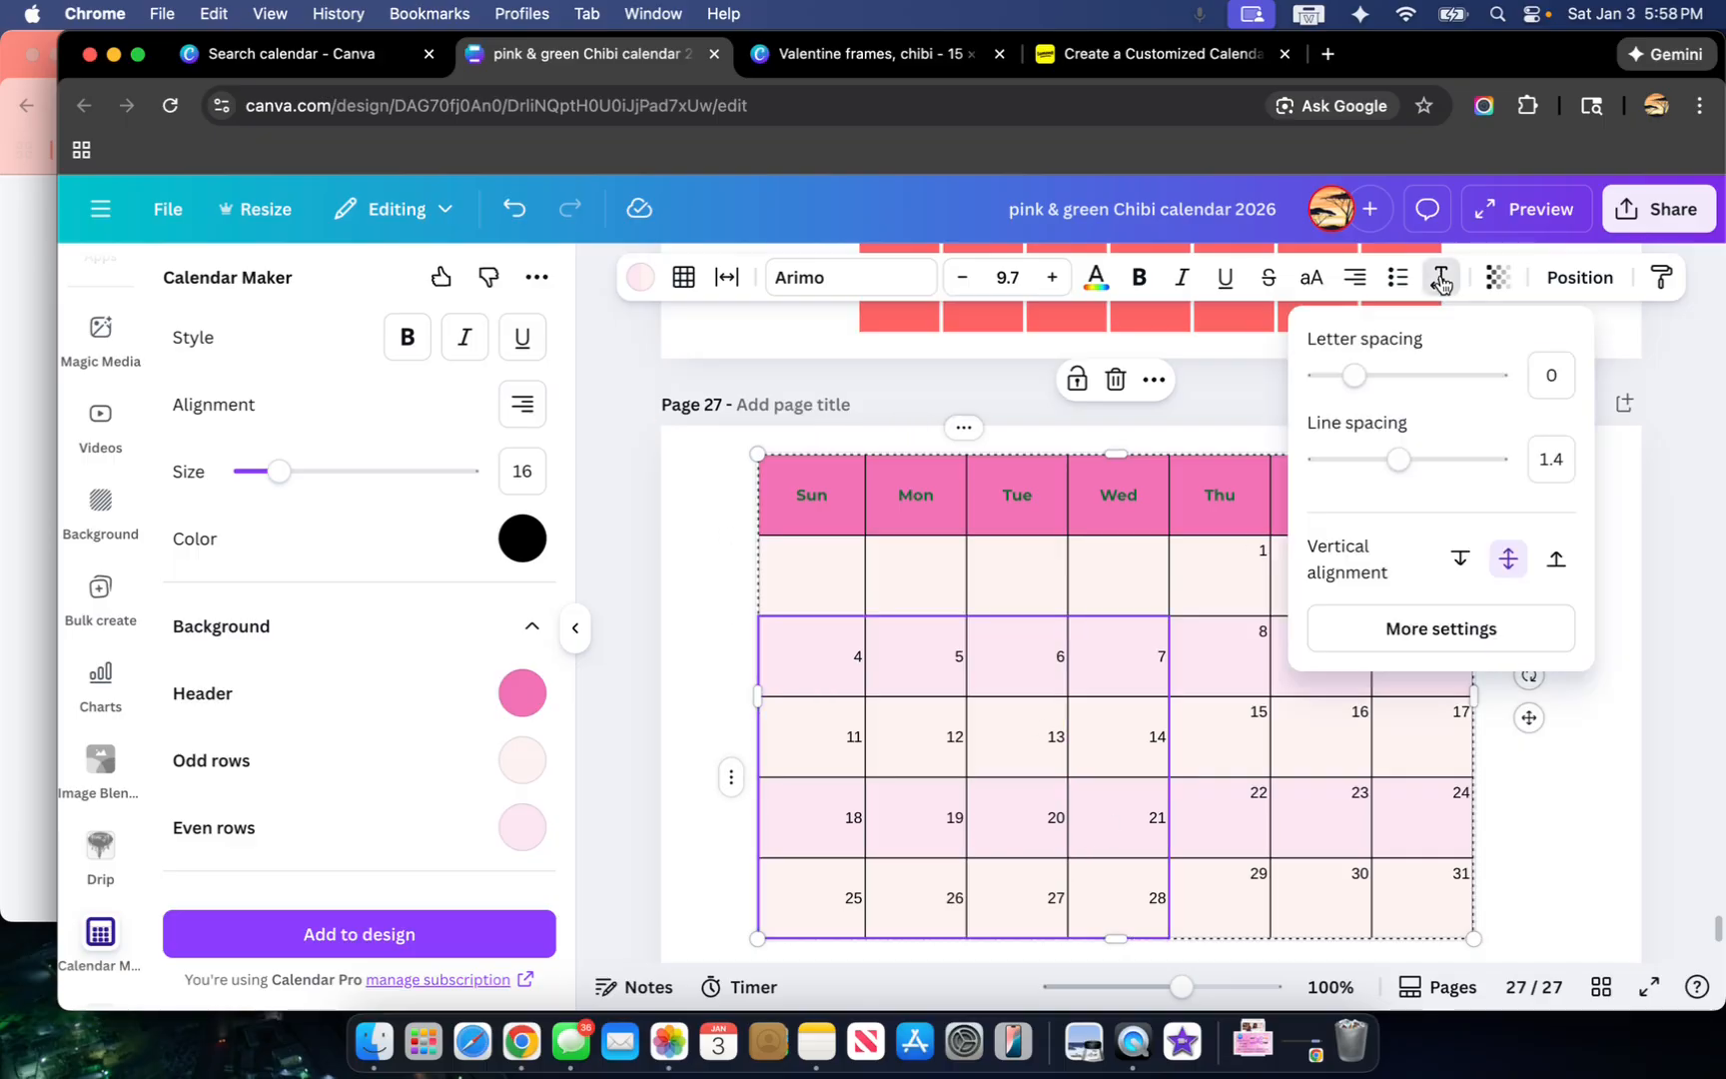
{"action": "left_click", "coordinate": [1461, 567]}
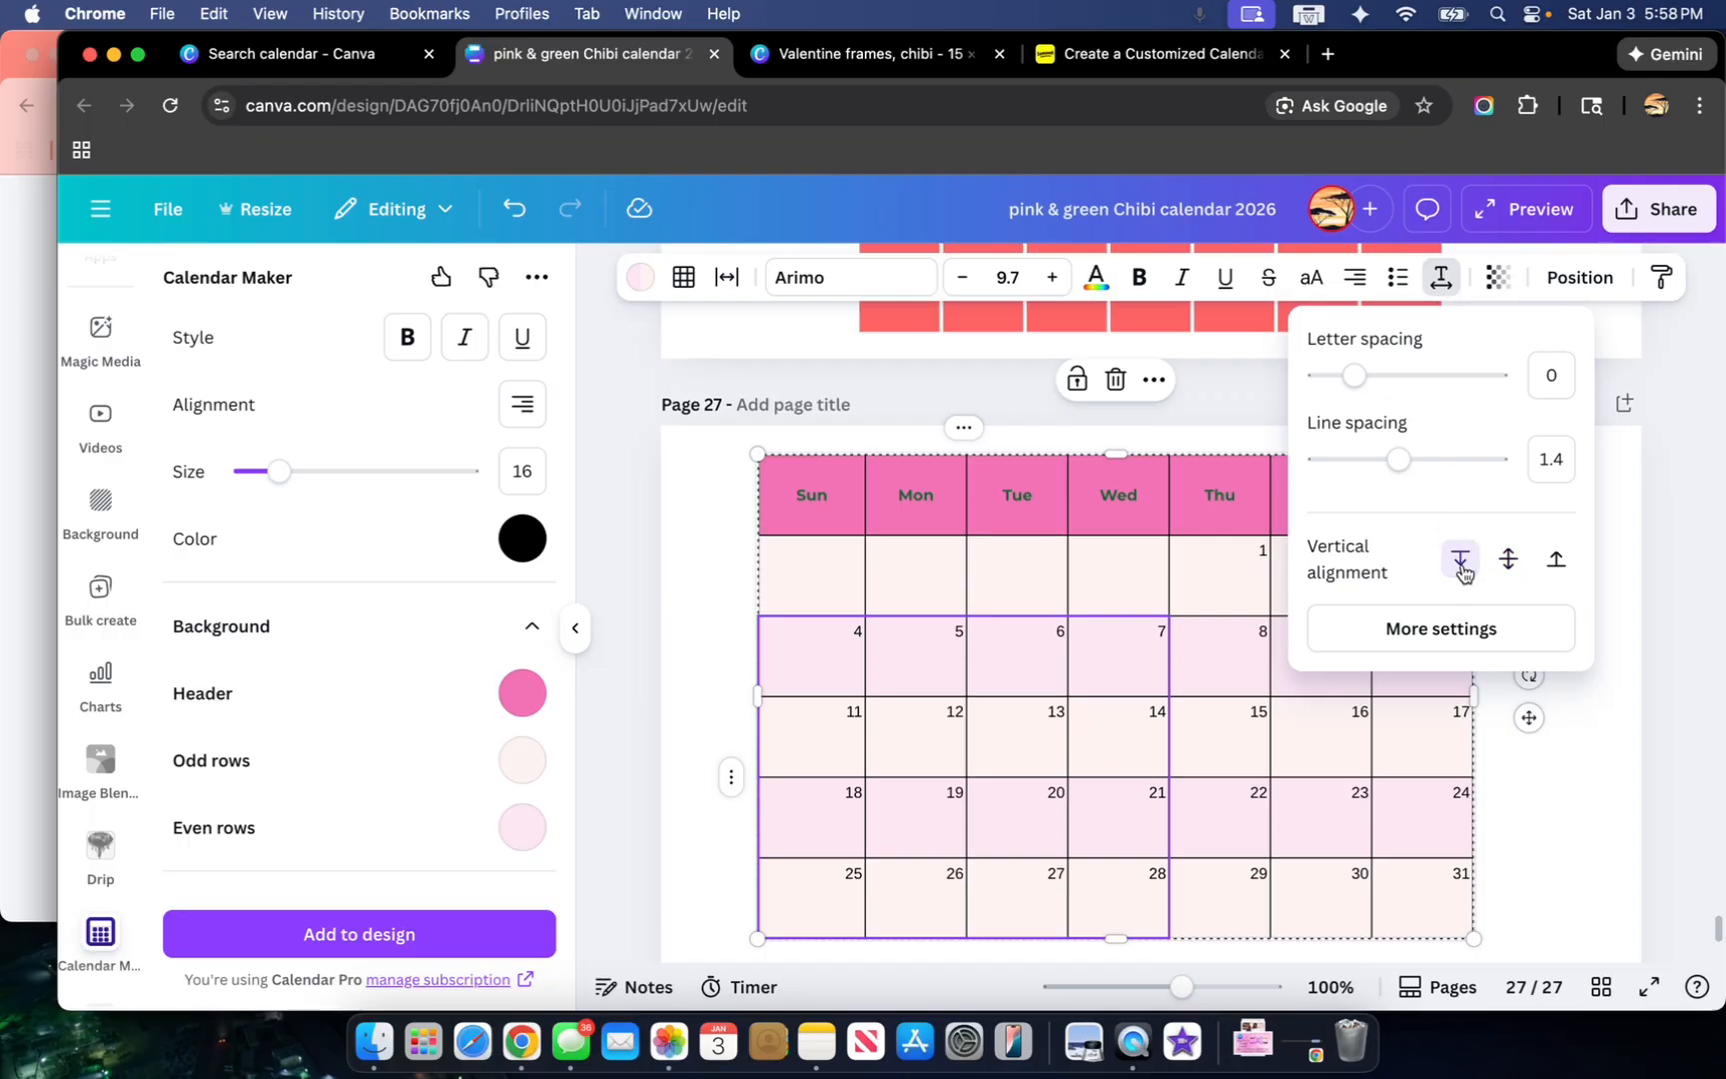
{"action": "left_click", "coordinate": [1520, 815]}
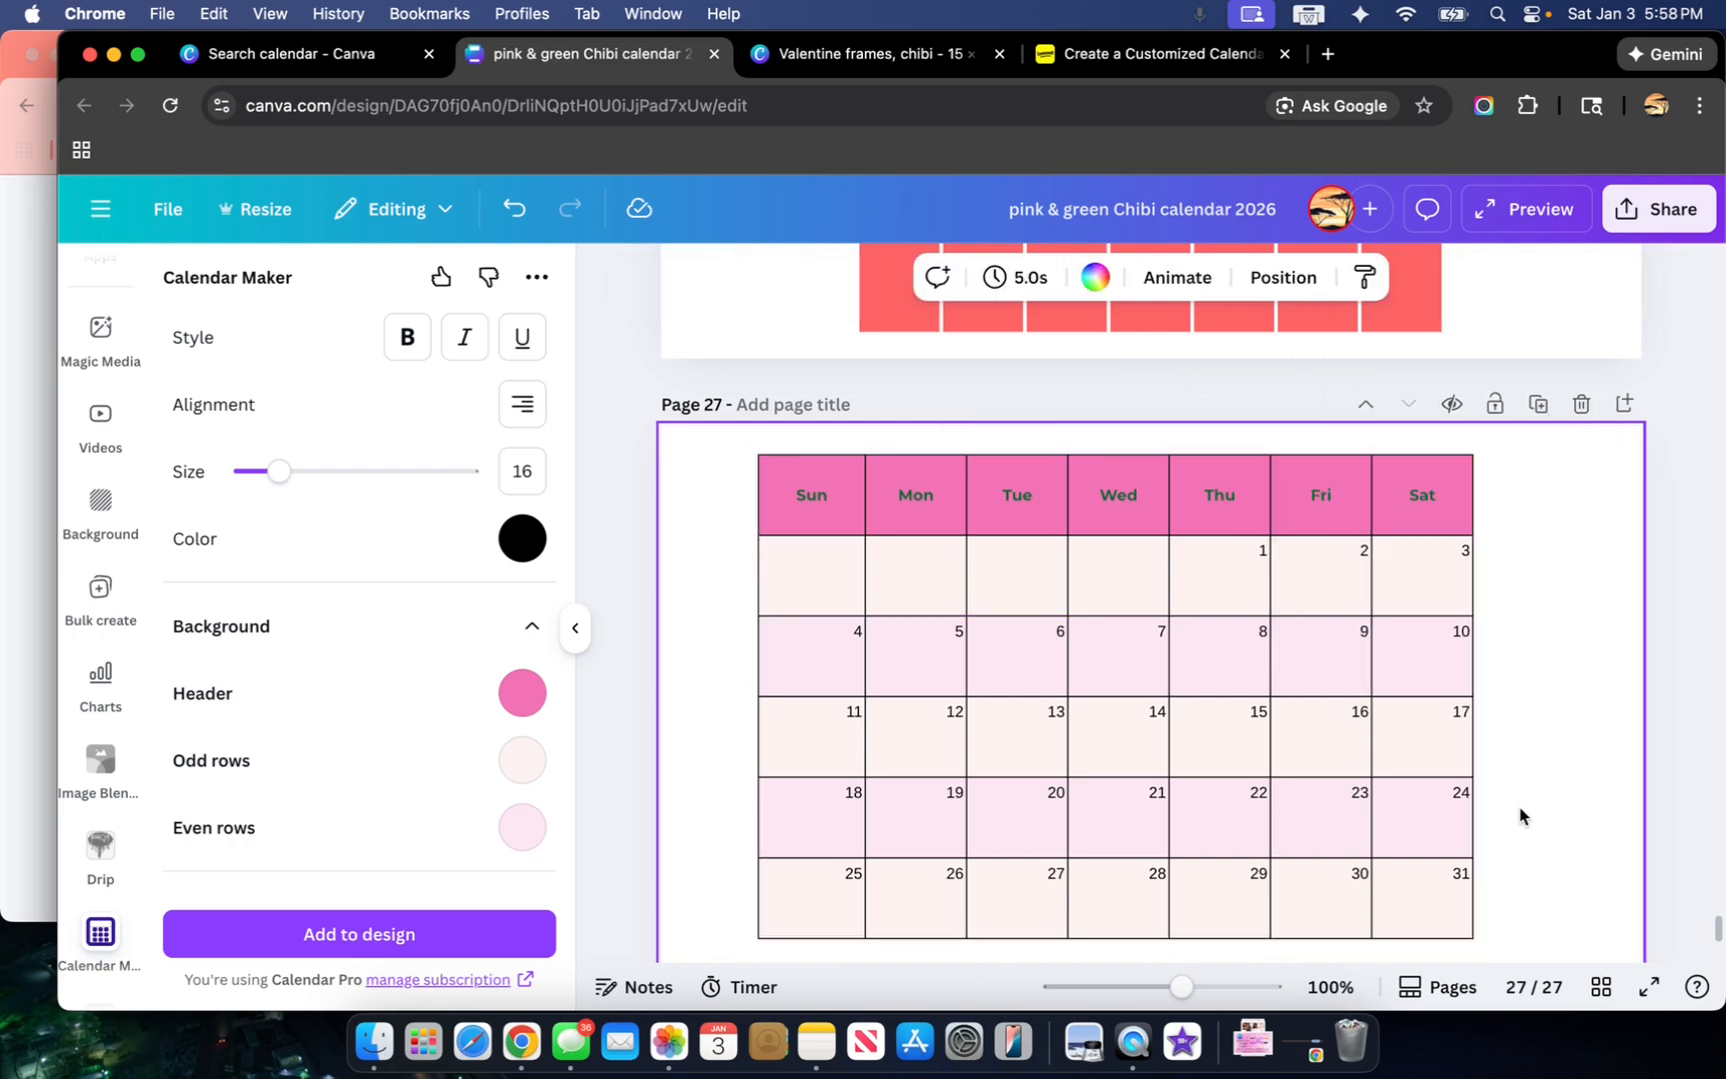
Step: Enlarge the calendar from its lower-right corner until it nearly fills the page
{"action": "scroll", "coordinate": [1520, 815], "scroll_direction": "down", "scroll_amount": 2}
{"action": "left_click", "coordinate": [1467, 819]}
{"action": "left_click_drag", "start_coordinate": [1467, 819], "coordinate": [1578, 888]}
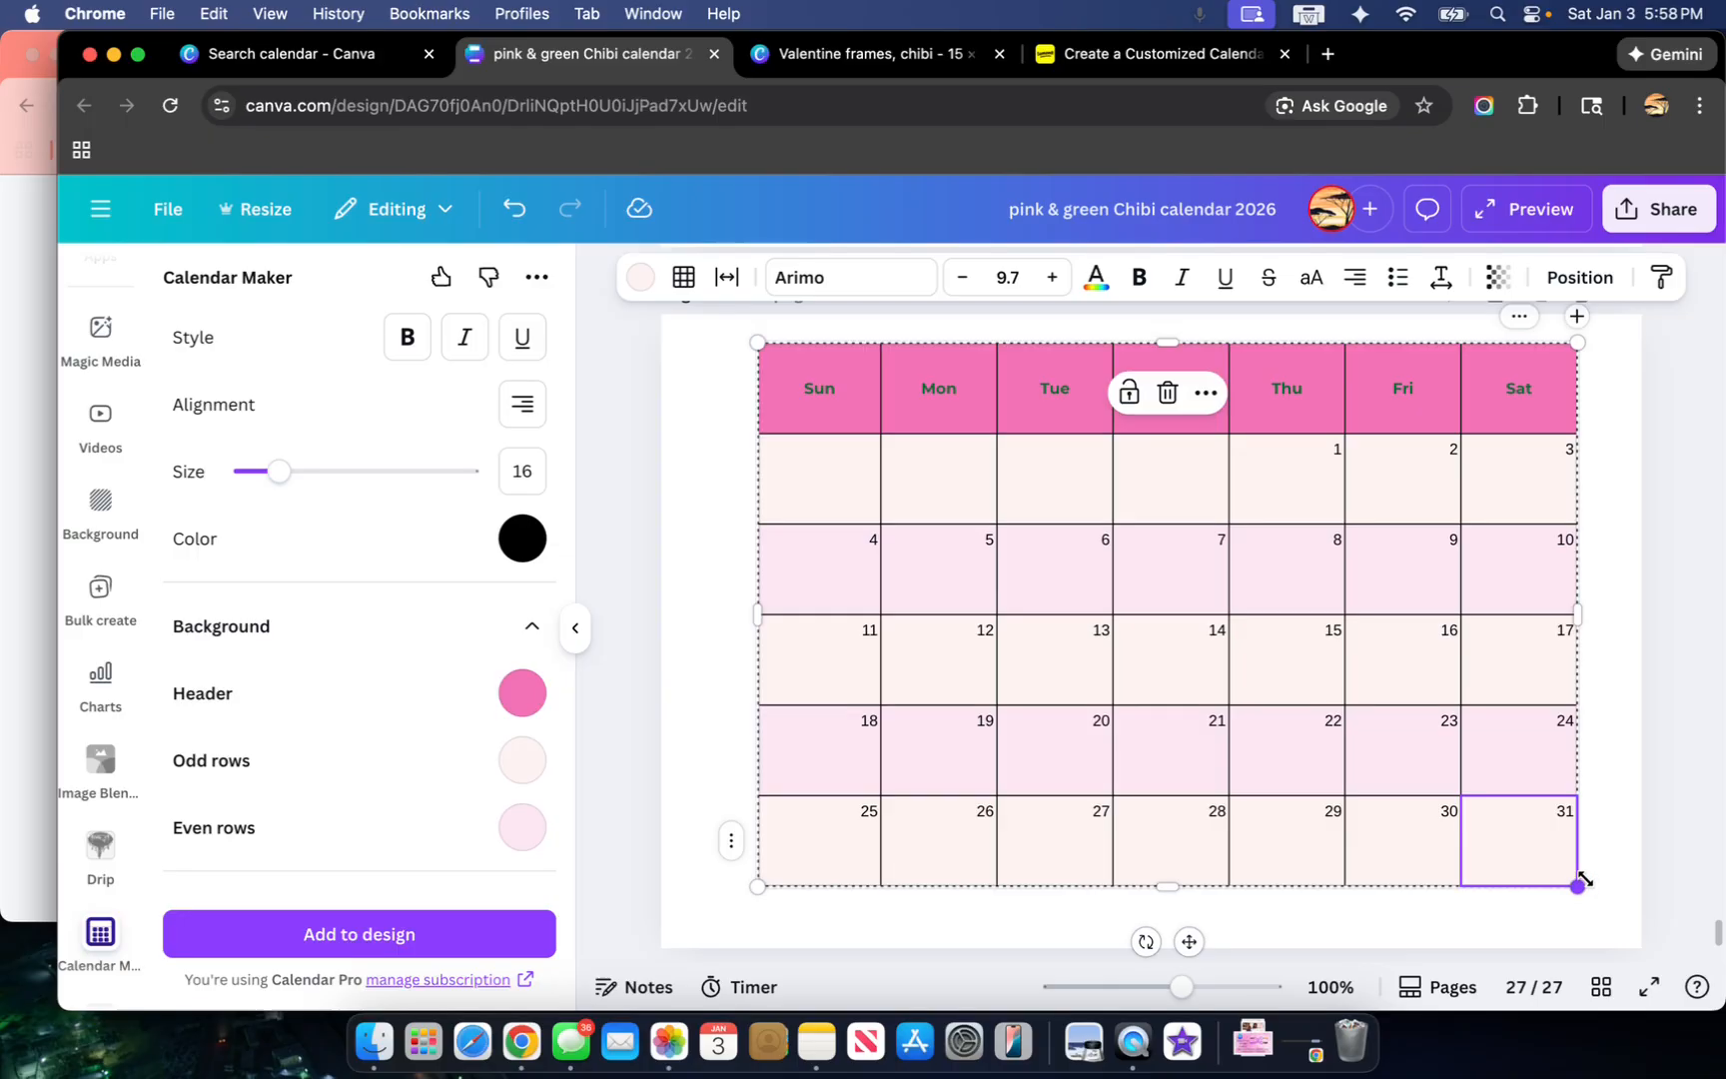
Step: Return to the app search results for Calendar Maker
{"action": "scroll", "coordinate": [90, 799], "scroll_direction": "up", "scroll_amount": 3}
{"action": "scroll", "coordinate": [92, 799], "scroll_direction": "up", "scroll_amount": 2}
{"action": "left_click", "coordinate": [100, 589]}
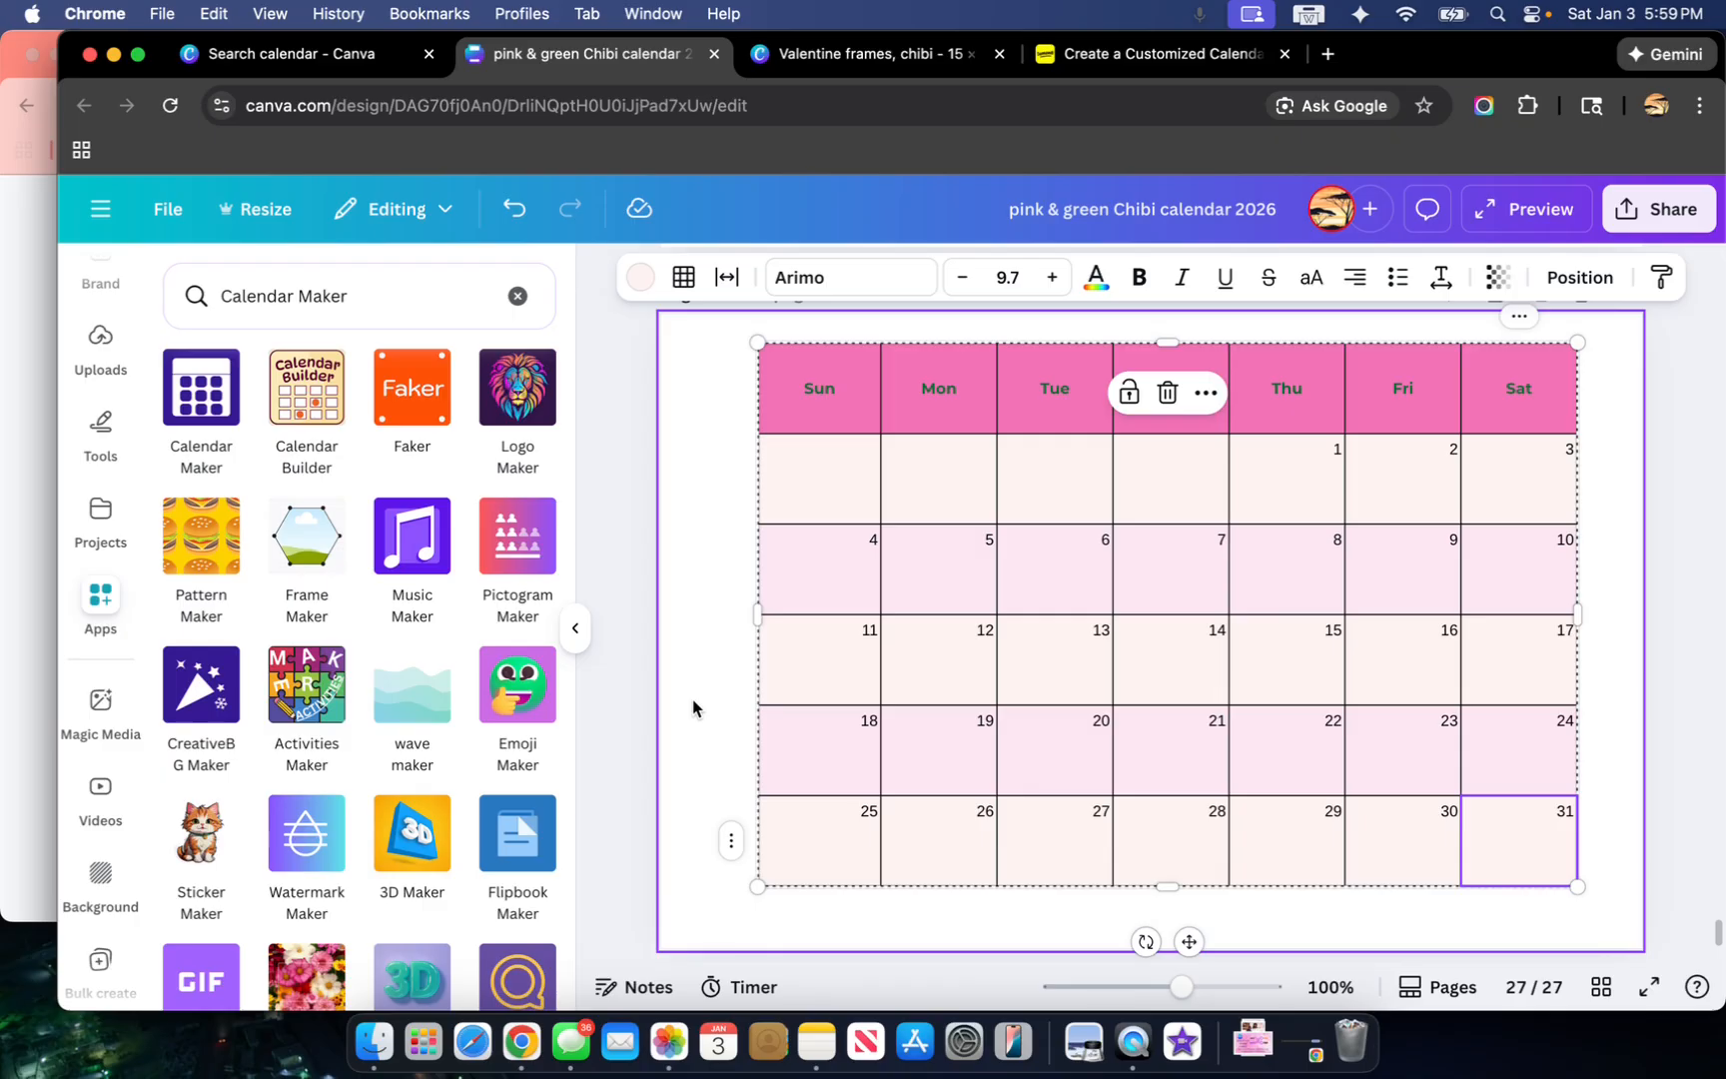
Step: Widen the calendar on page 27 slightly toward the page's left edge
{"action": "scroll", "coordinate": [710, 705], "scroll_direction": "up", "scroll_amount": 5}
{"action": "scroll", "coordinate": [710, 704], "scroll_direction": "up", "scroll_amount": 10}
{"action": "scroll", "coordinate": [710, 705], "scroll_direction": "up", "scroll_amount": 2}
{"action": "scroll", "coordinate": [710, 705], "scroll_direction": "down", "scroll_amount": 15}
{"action": "scroll", "coordinate": [710, 705], "scroll_direction": "up", "scroll_amount": 2}
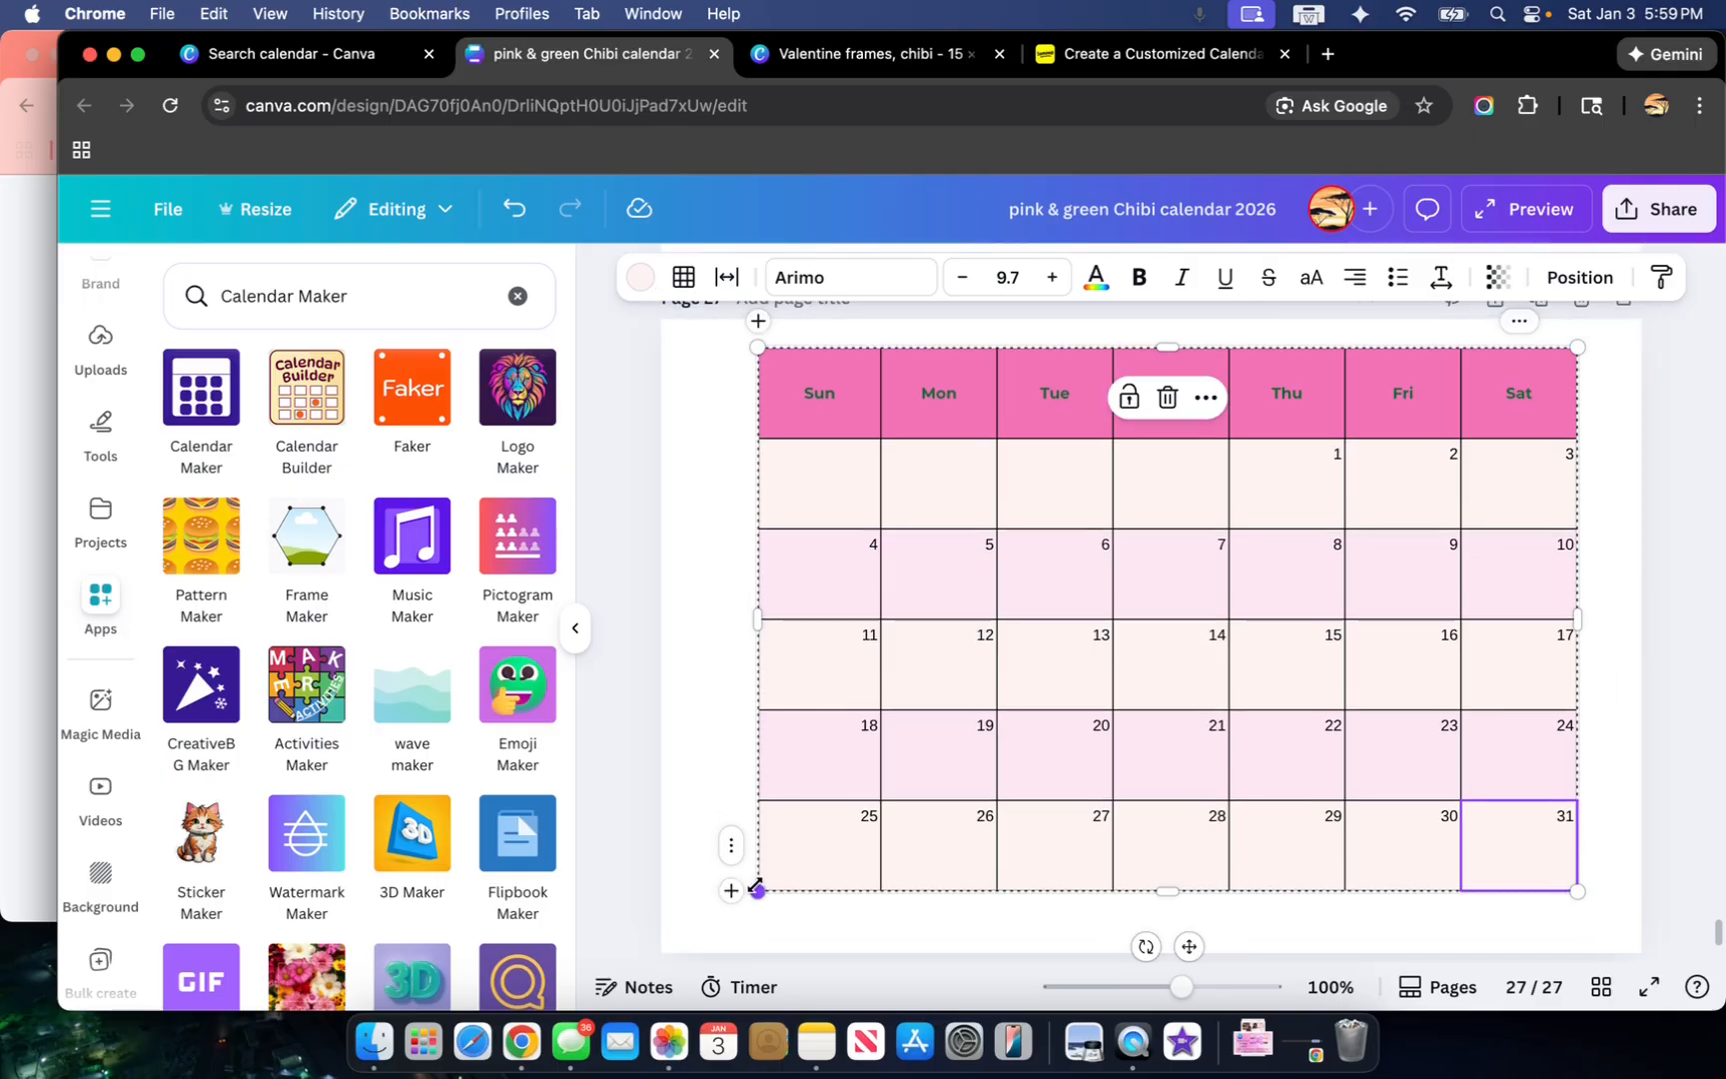
{"action": "left_click_drag", "start_coordinate": [756, 888], "coordinate": [725, 917]}
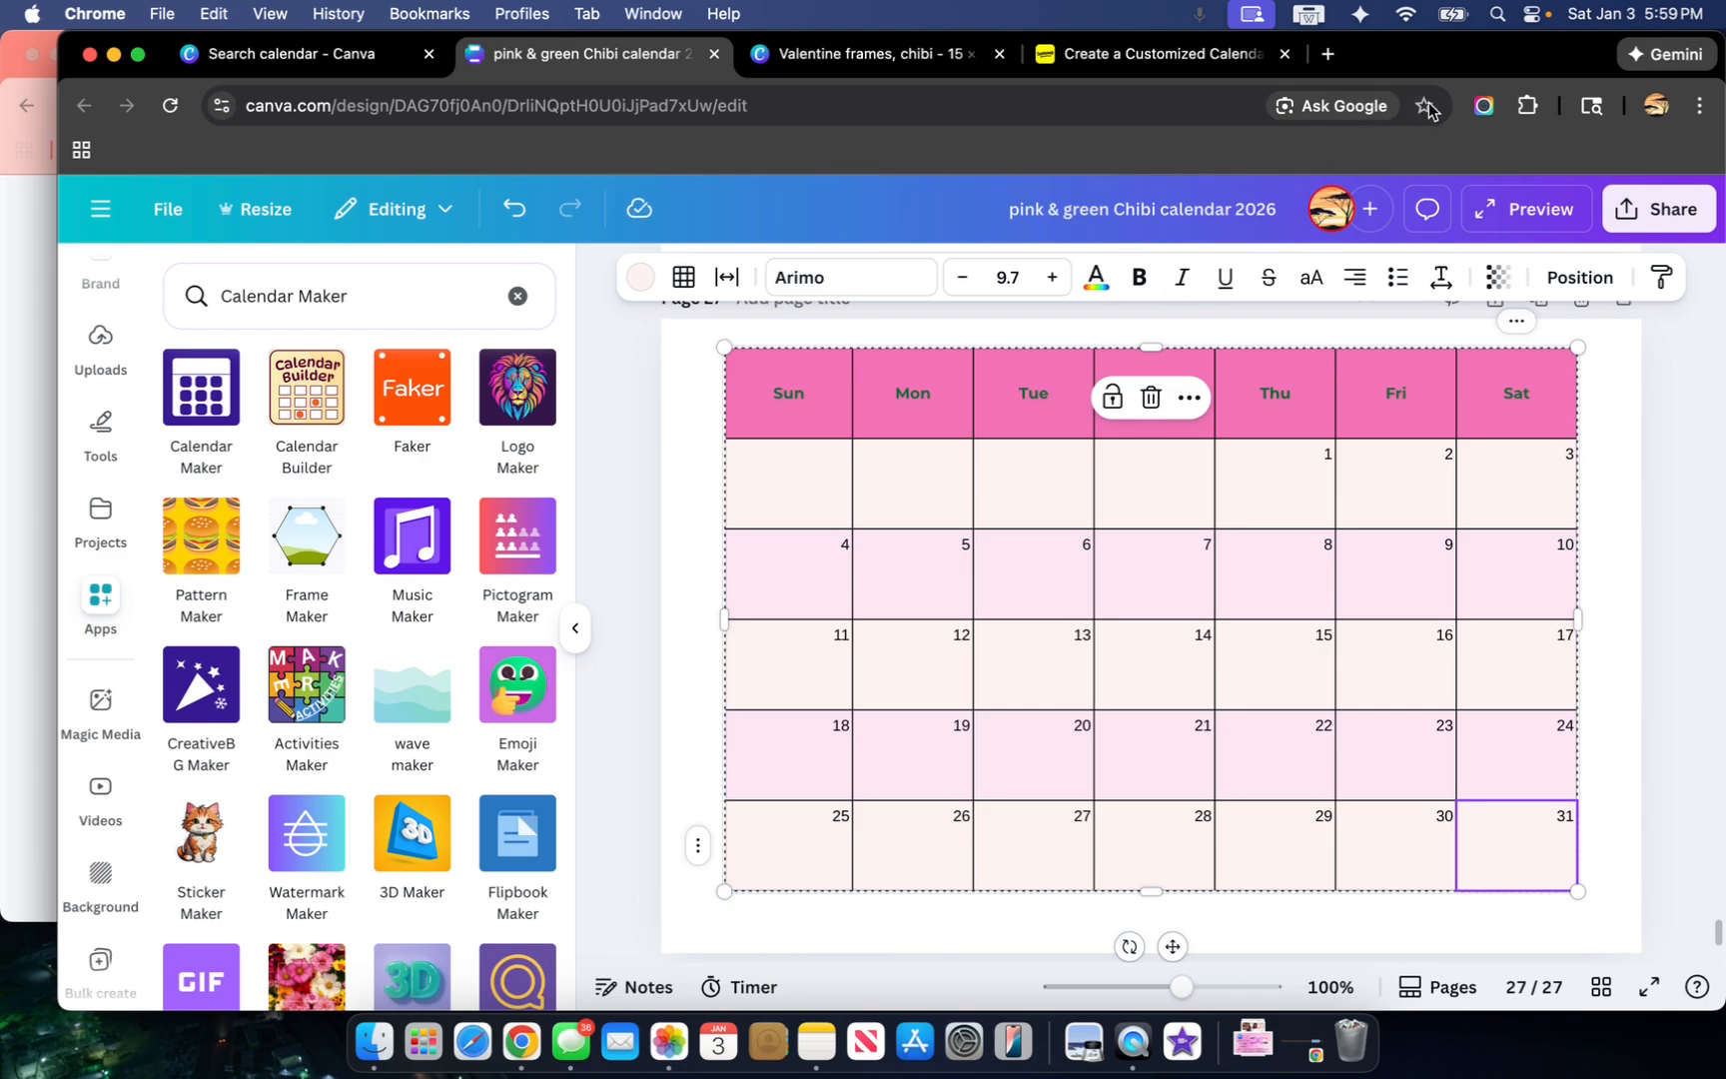
{"action": "left_click", "coordinate": [1484, 106]}
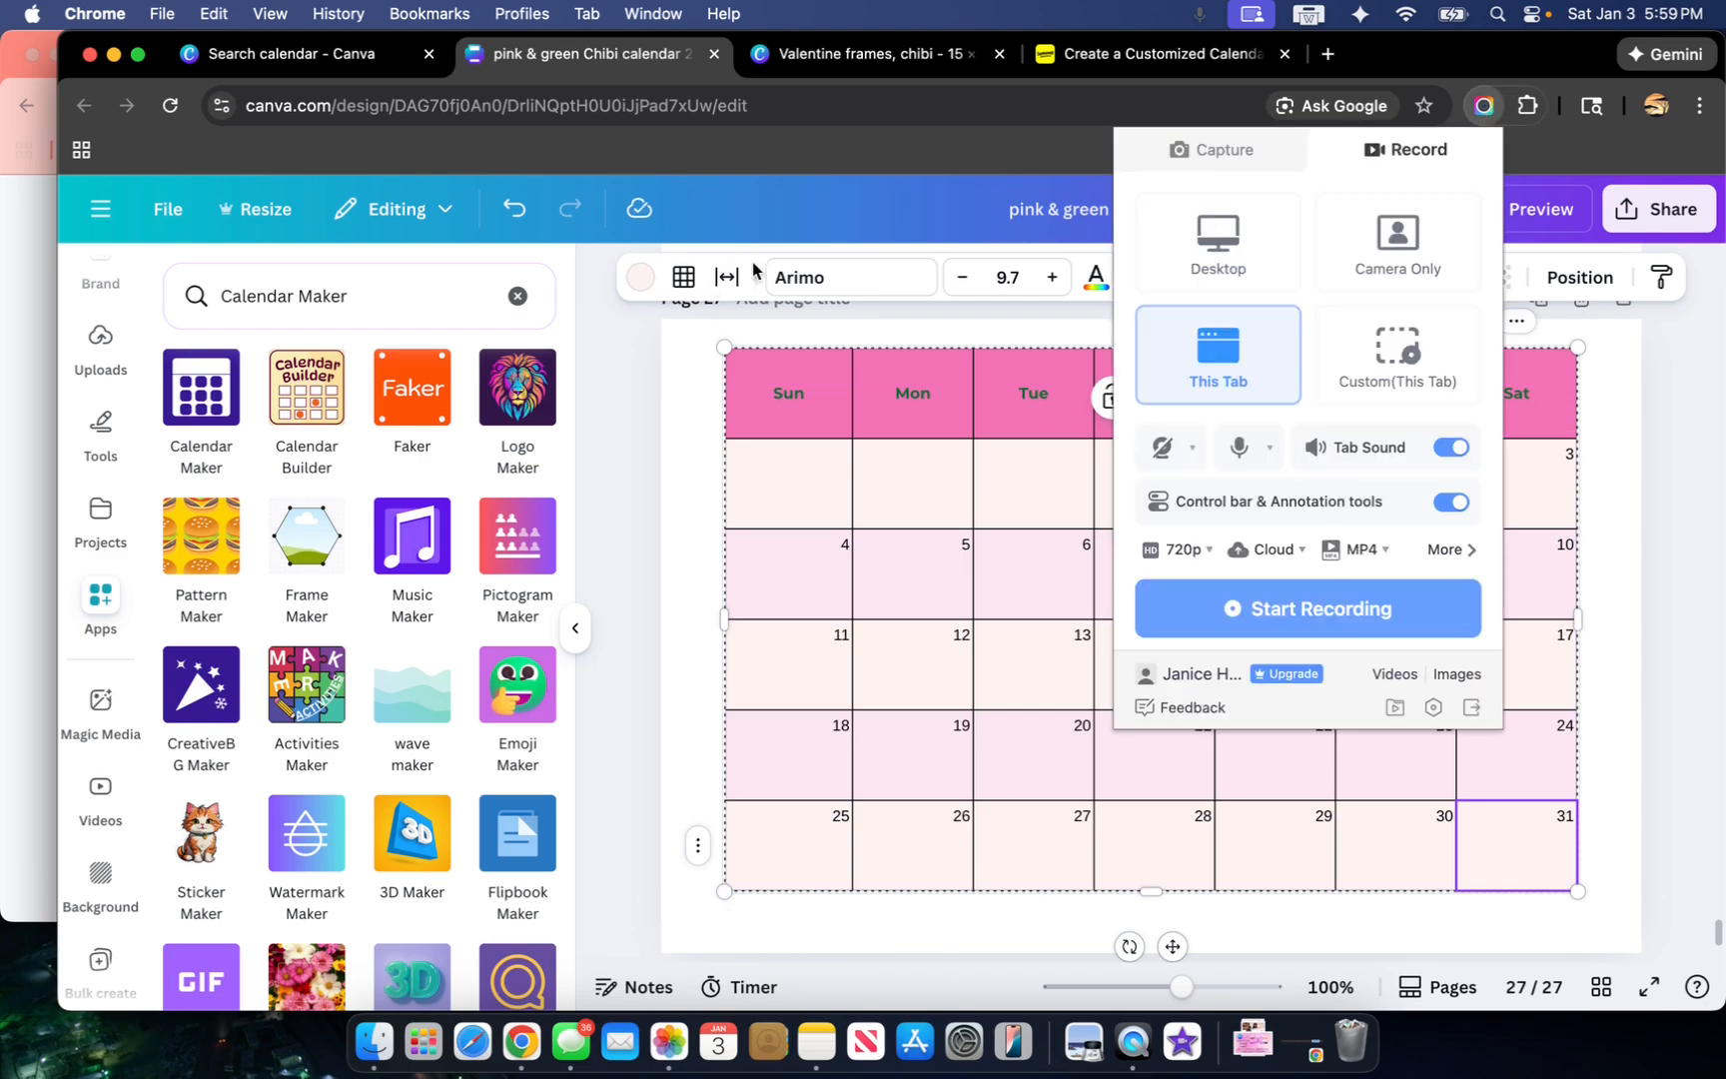
{"action": "left_click", "coordinate": [1344, 599]}
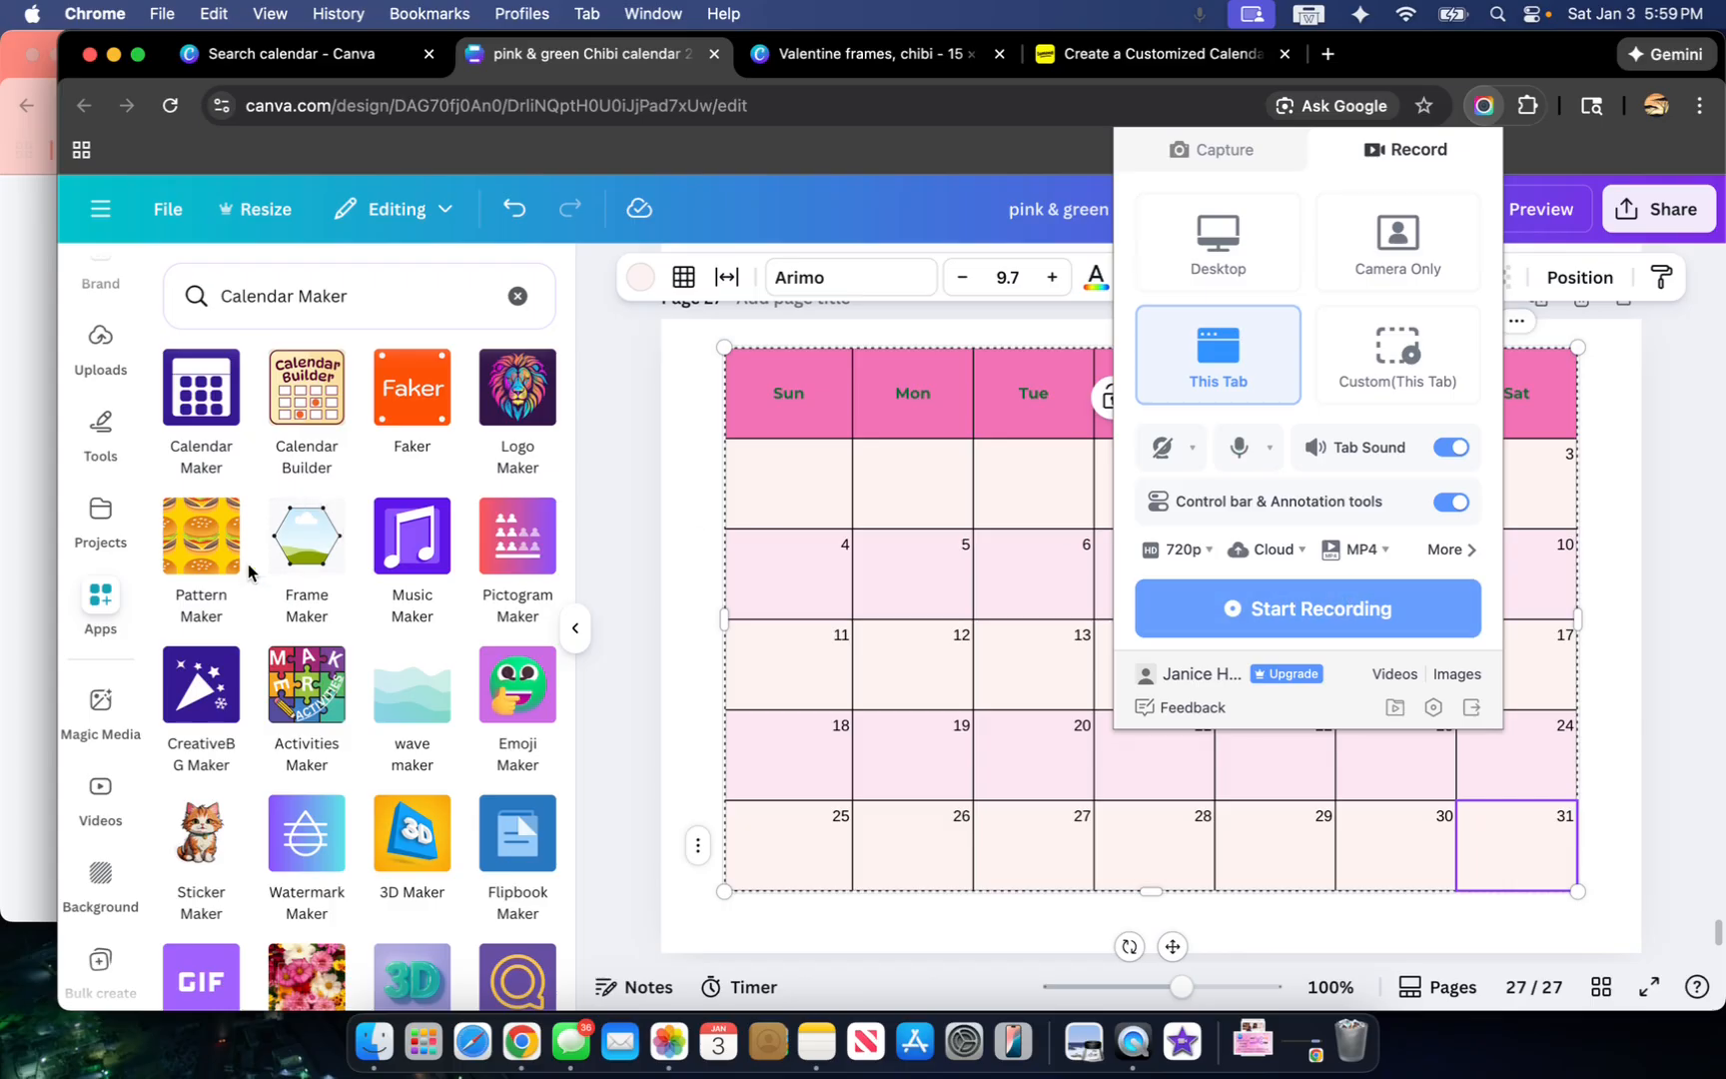